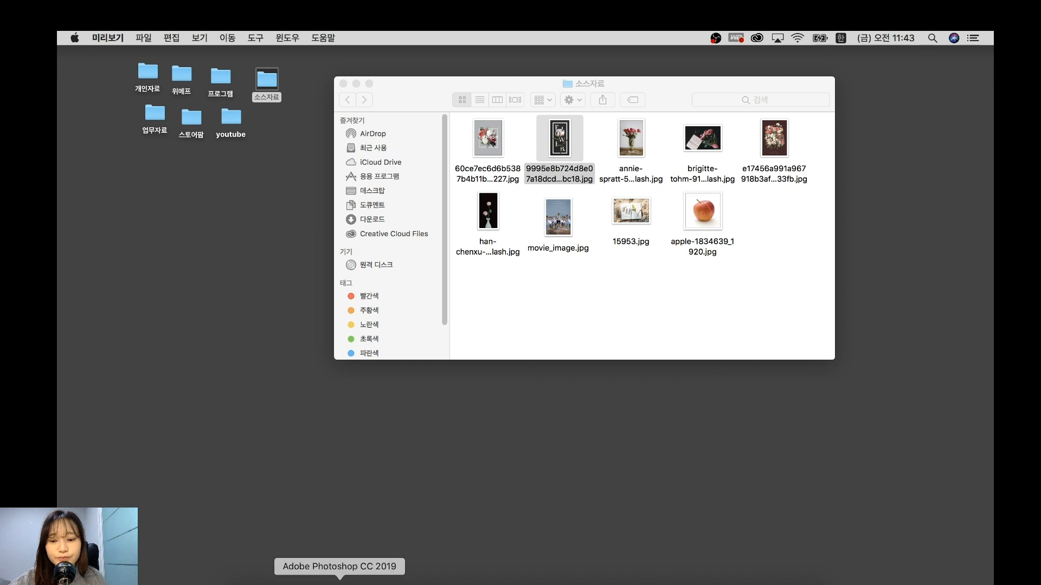
Switch to Photoshop and open the image han-chenxu-1068190-unsplash.jpg from the 소스자료 folder.
click(340, 583)
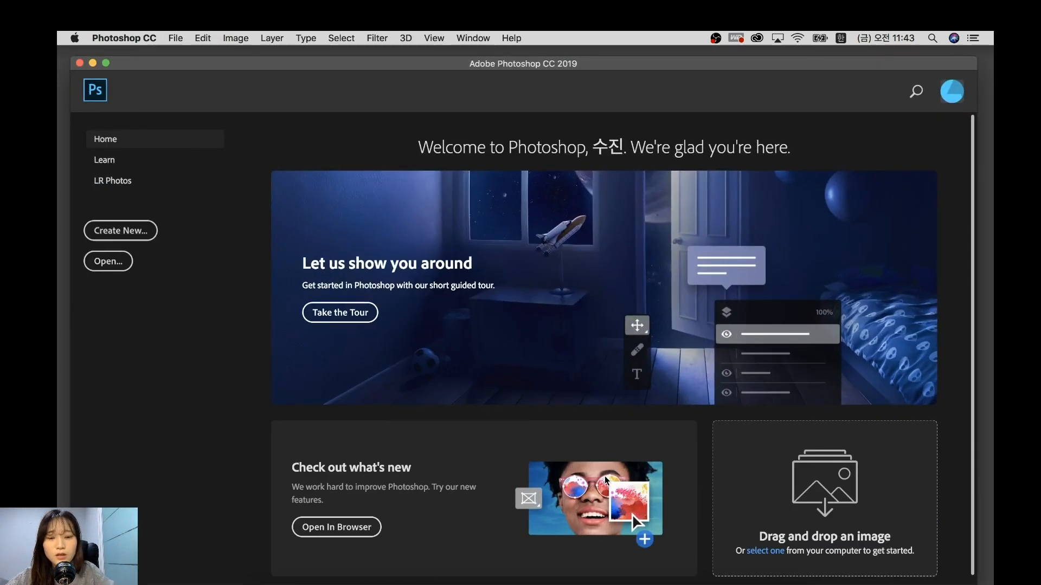
key(super+o)
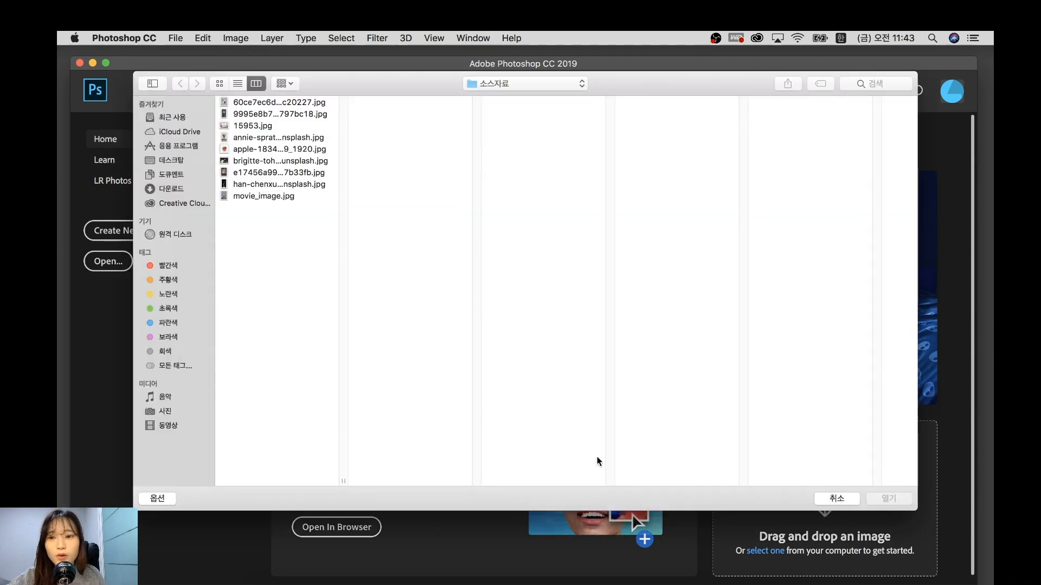
click(279, 185)
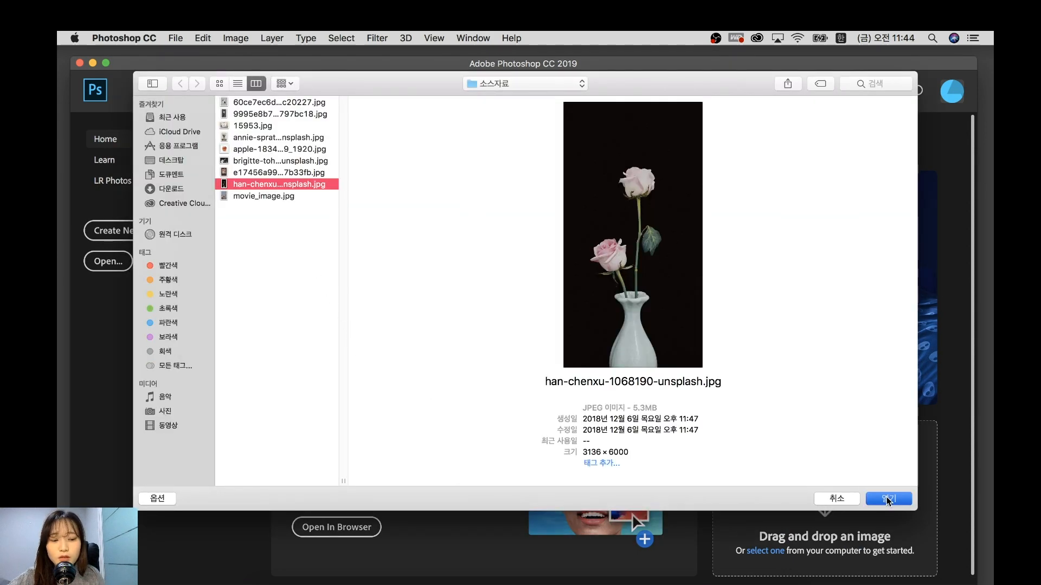
click(887, 500)
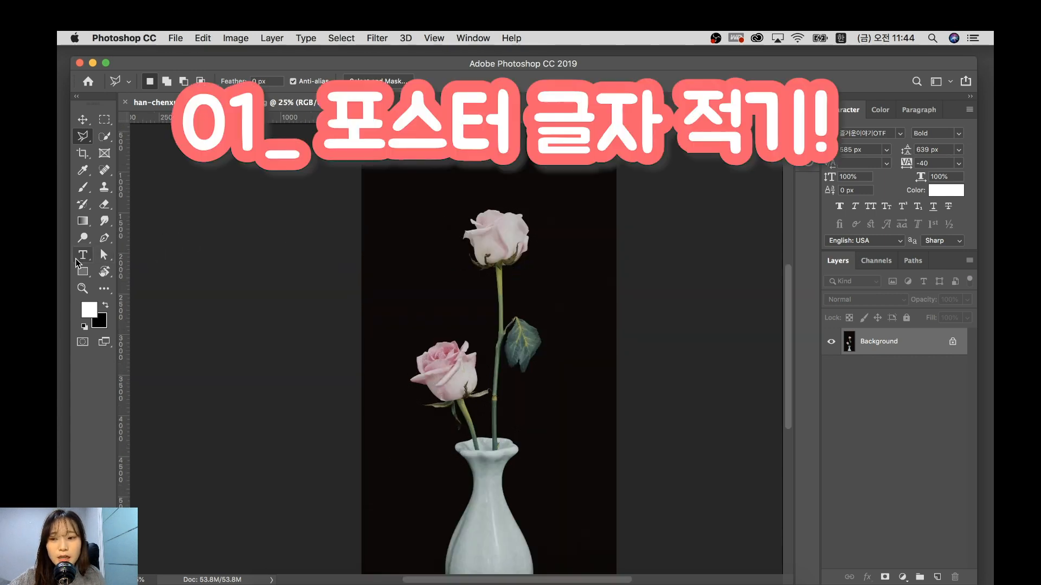
Add white horizontal text over the roses reading "HELLOW" with "NICE TO MEET YOU" on a second line.
drag(78, 262, 124, 253)
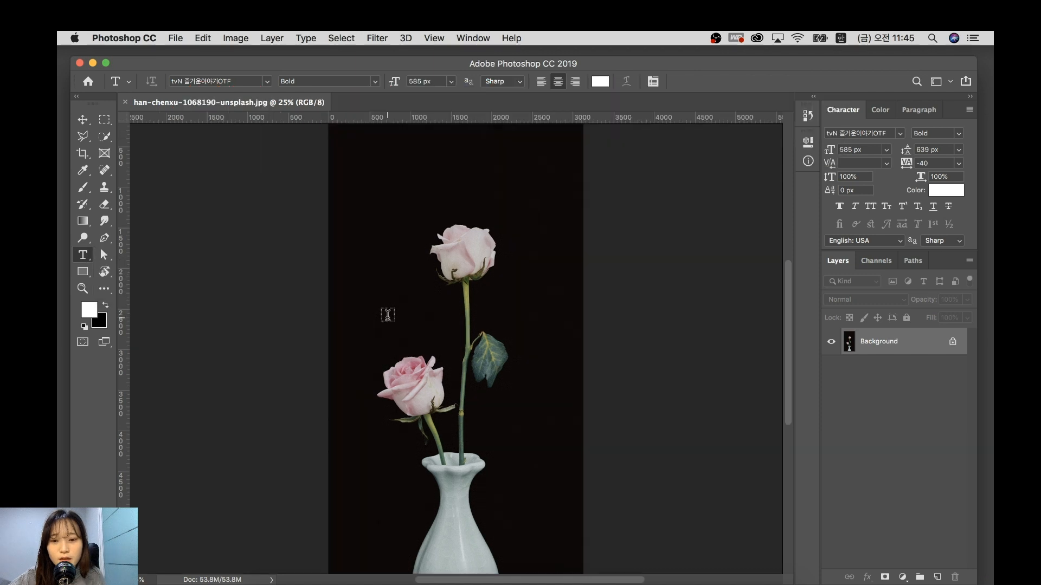
click(388, 315)
key(BackSpace)
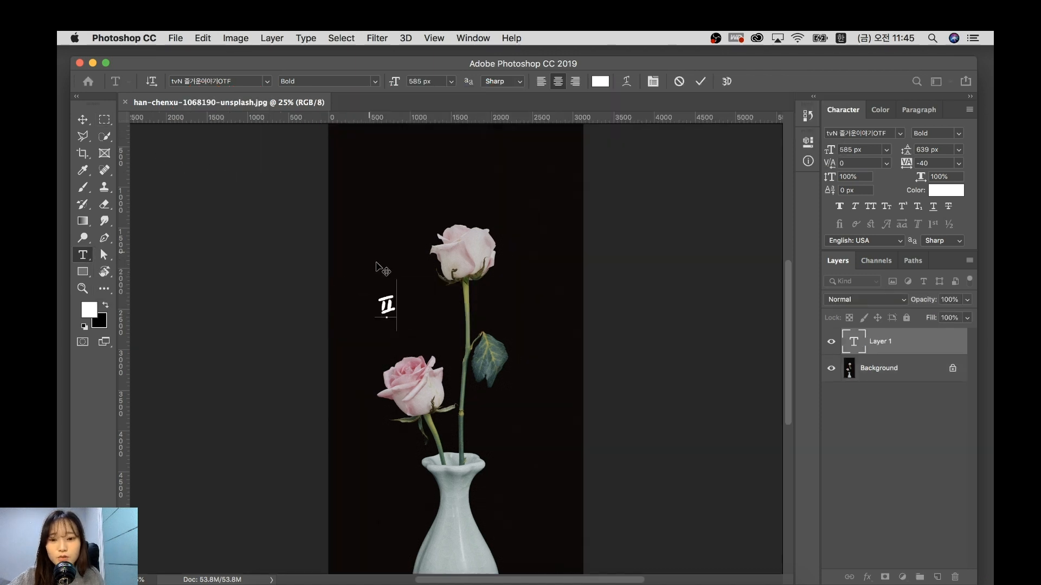
text(HELLOW)
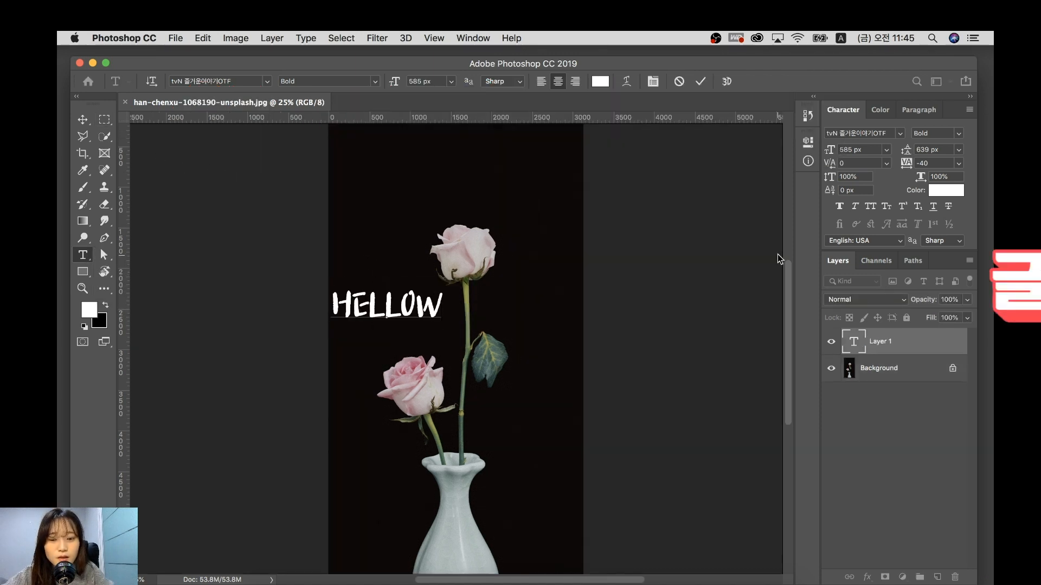
key(Return)
text(NICE TO)
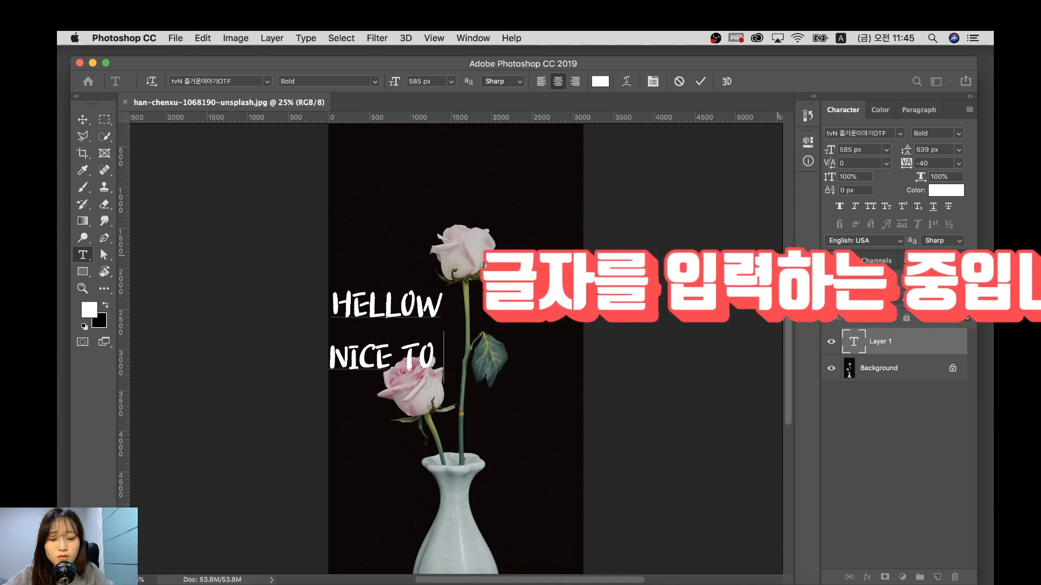
text( MEET)
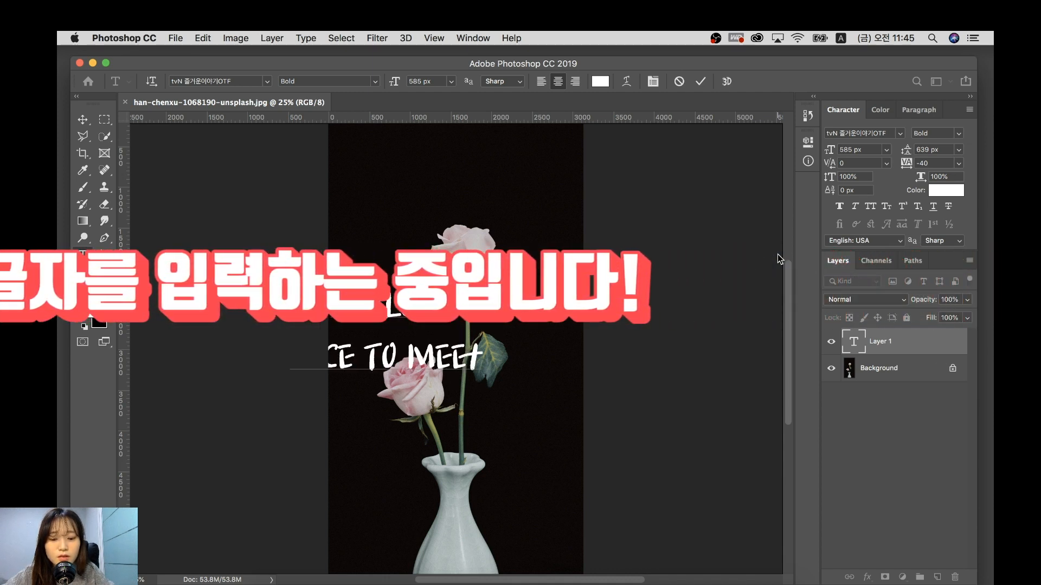
text( YOU)
Break the second line of text so that NICE, TO and MEET YOU each stand on their own line.
key(Left)
key(Left)
key(Left)
key(Left)
key(Left)
key(Left)
key(Left)
key(Left)
key(Left)
key(Left)
key(Left)
key(Return)
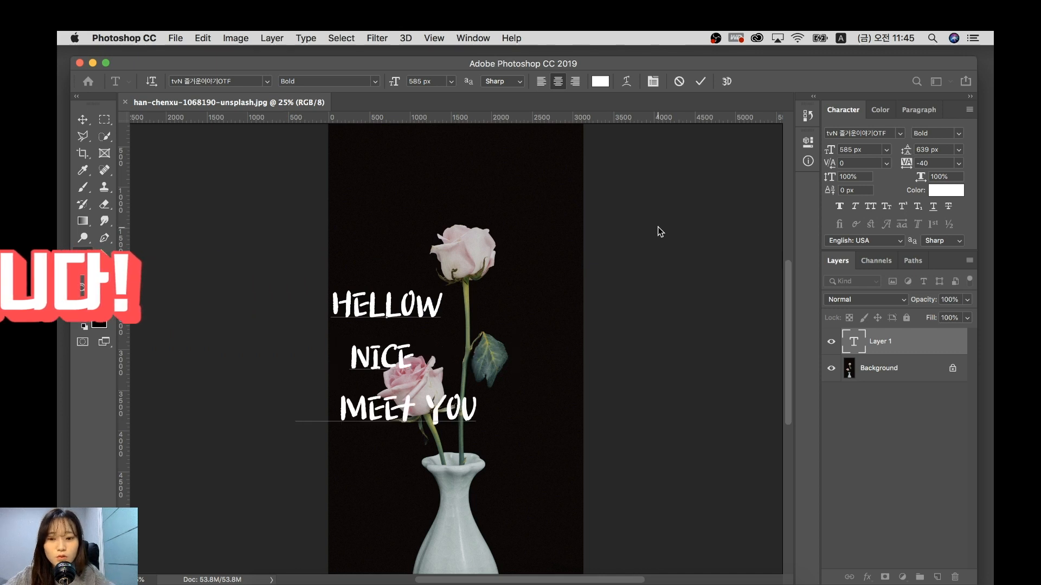
key(Right)
key(Right)
key(Right)
key(Return)
Move the four-line text to the centre of the photo, over the two roses and their stems.
click(82, 119)
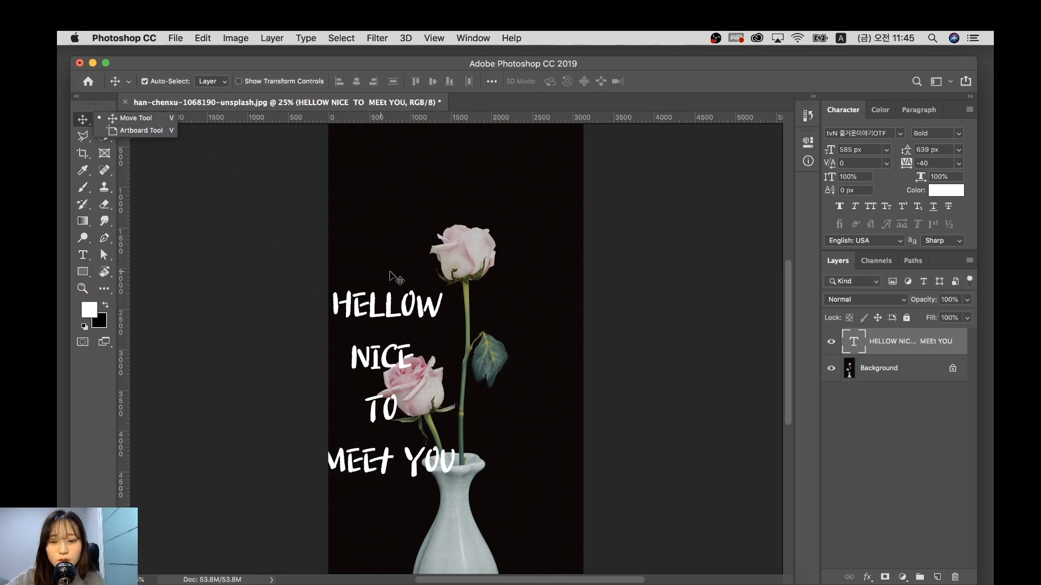
drag(424, 322, 492, 285)
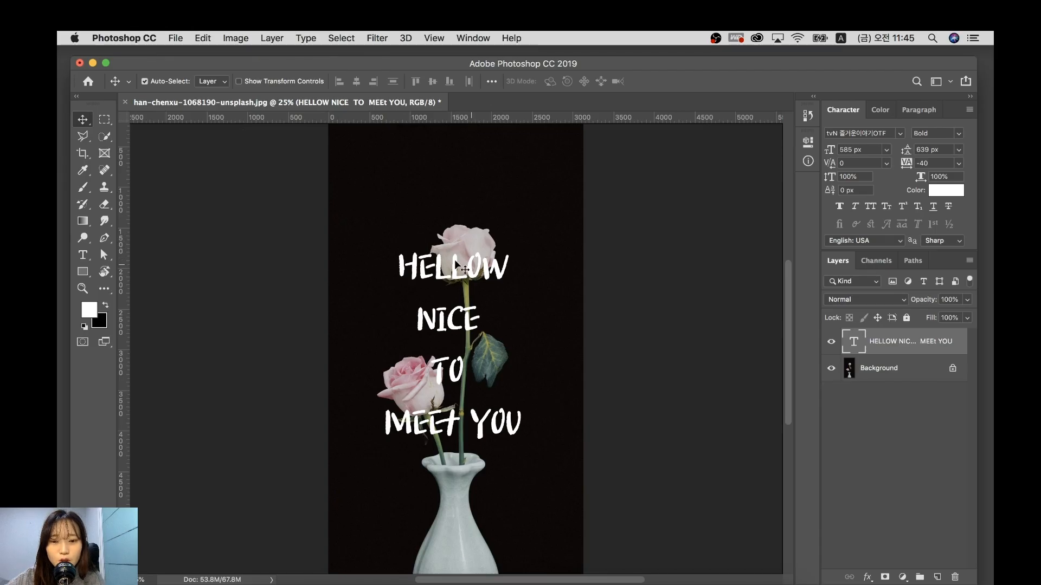
drag(455, 279, 508, 279)
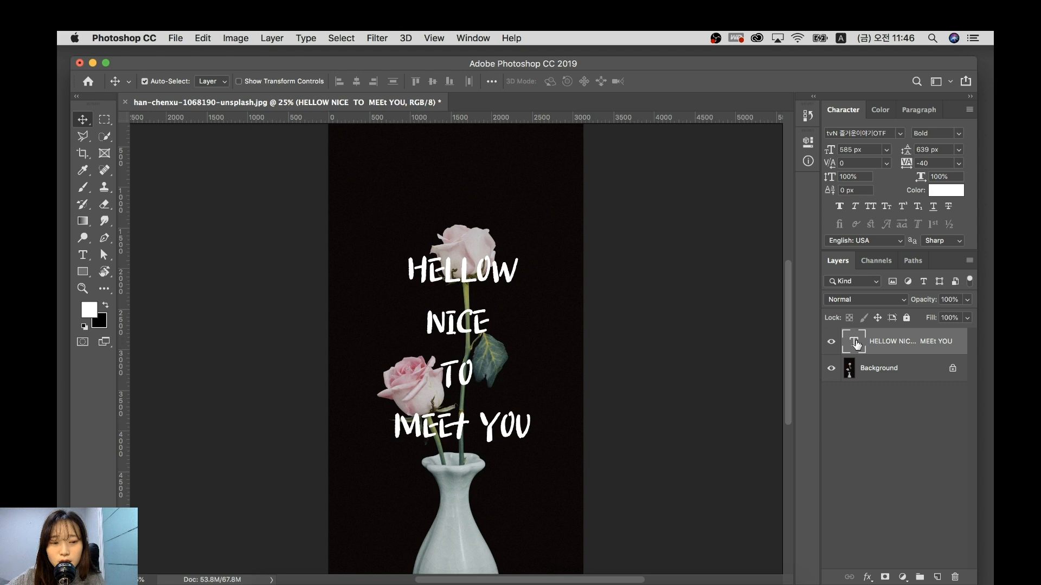
Set the font size of the whole poster text to 640 px.
double_click(855, 345)
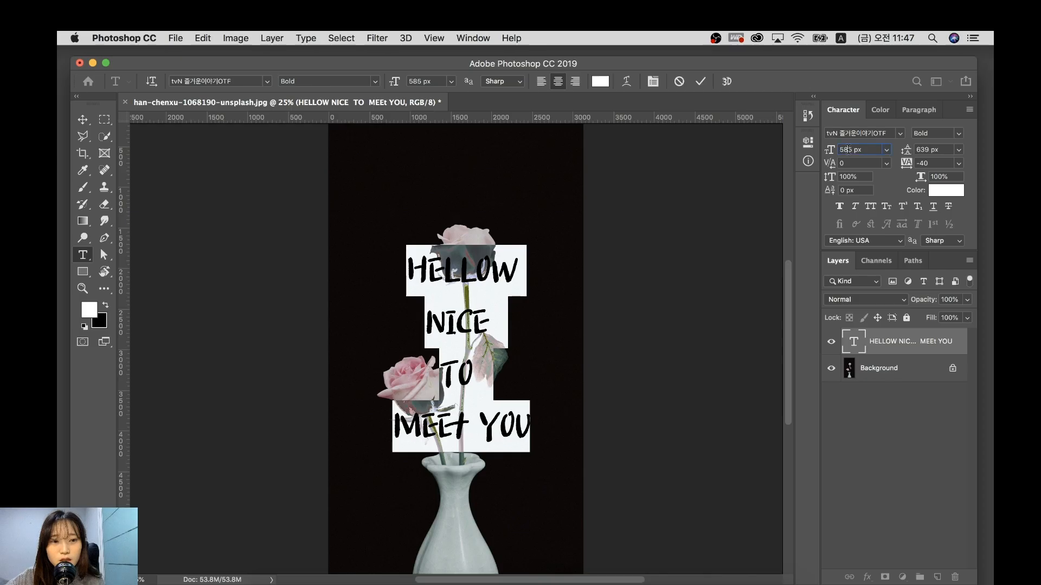
click(690, 171)
text(640)
key(Return)
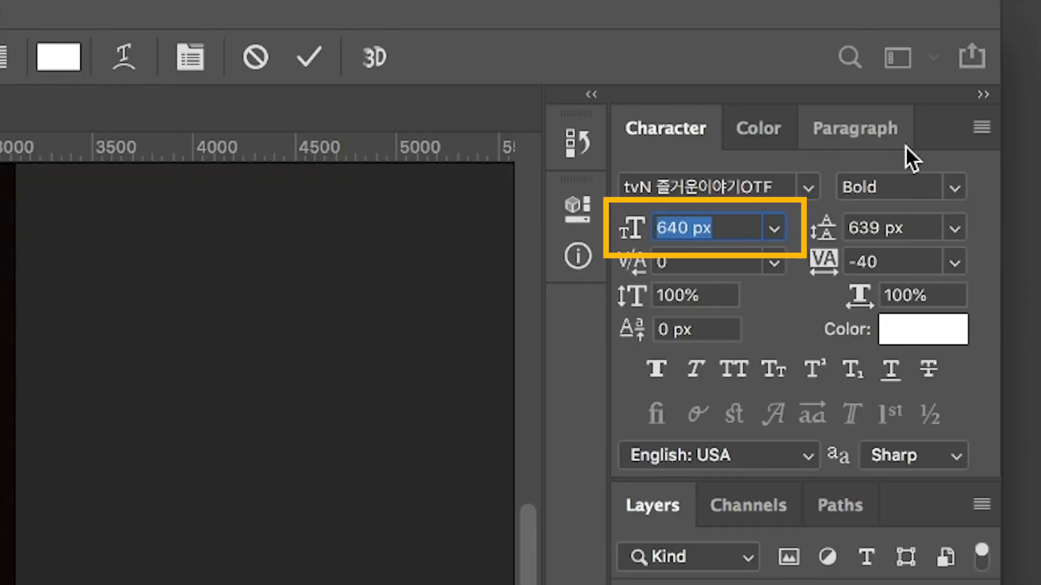
Increase the poster text's font size in 1 px and 10 px increments up to 921 px and commit it.
key(Up)
key(Up)
key(Up)
key(Up)
key(Up)
key(Up)
key(Up)
key(Up)
key(Up)
key(Up)
key(Up)
key(Up)
key(Up)
key(Up)
key(Up)
key(Up)
key(Up)
key(Up)
key(Up)
key(Up)
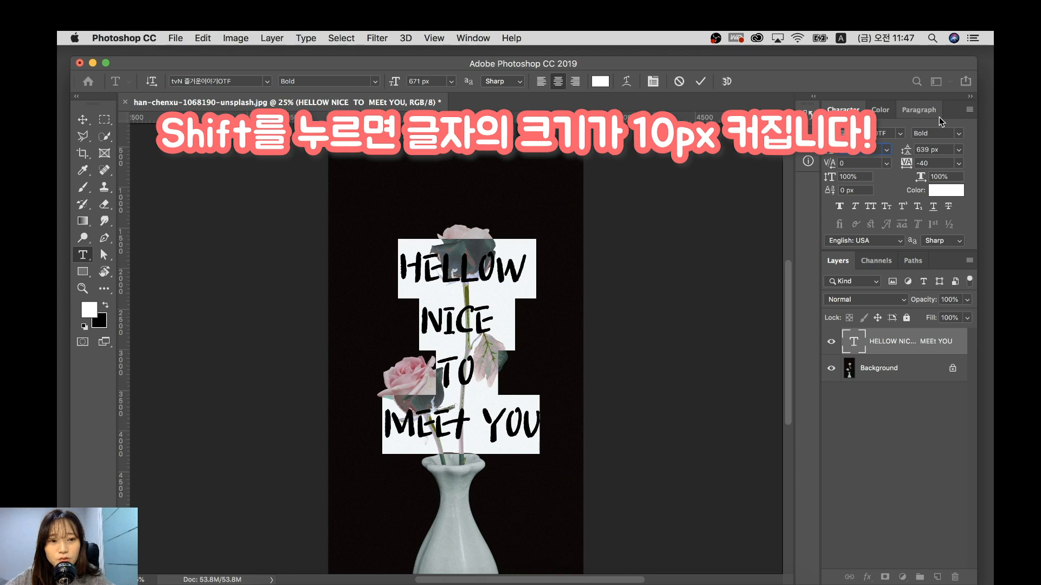
key(shift+Up)
key(shift+Up)
key(shift+Up)
key(shift+Up)
key(shift+Up)
key(shift+Up)
key(shift+Up)
key(shift+Up)
key(shift+Up)
key(shift+Up)
key(shift+Up)
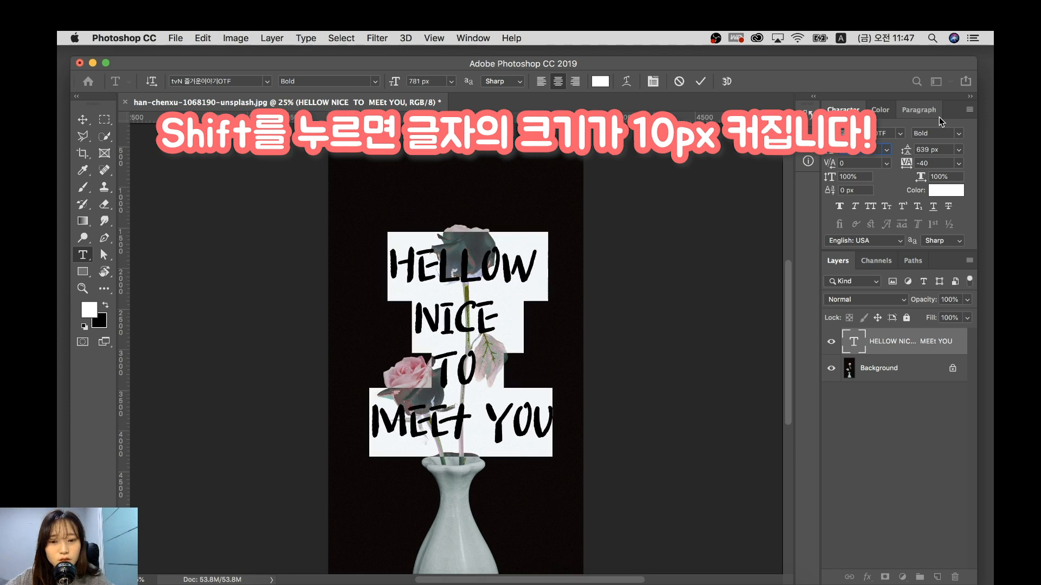
key(shift+Up)
key(shift+Up)
key(shift+Up)
key(shift+Up)
key(shift+Up)
key(shift+Up)
key(shift+Up)
key(shift+Up)
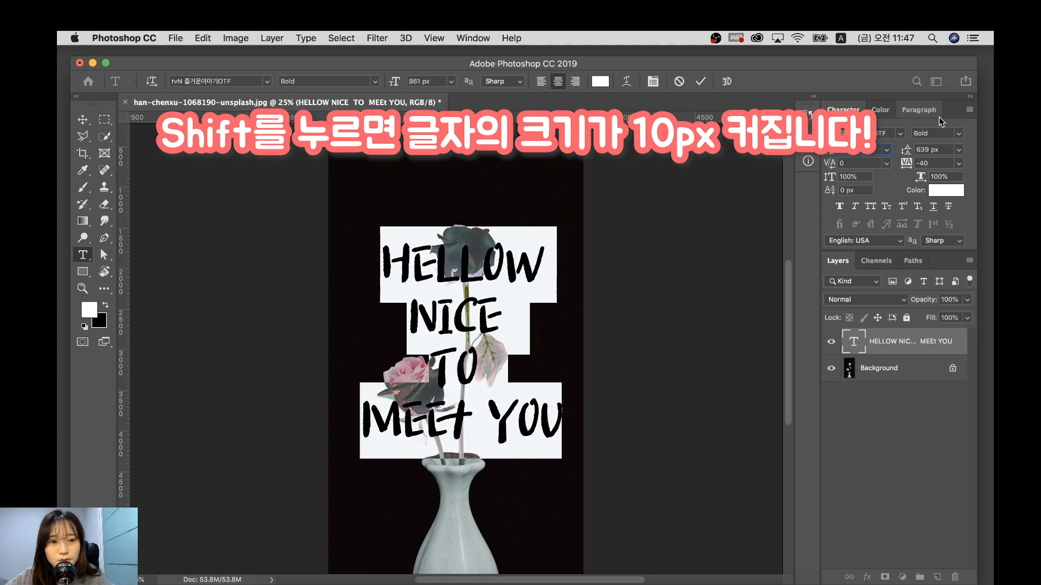
key(shift+Up)
key(shift+Up)
key(shift+Up)
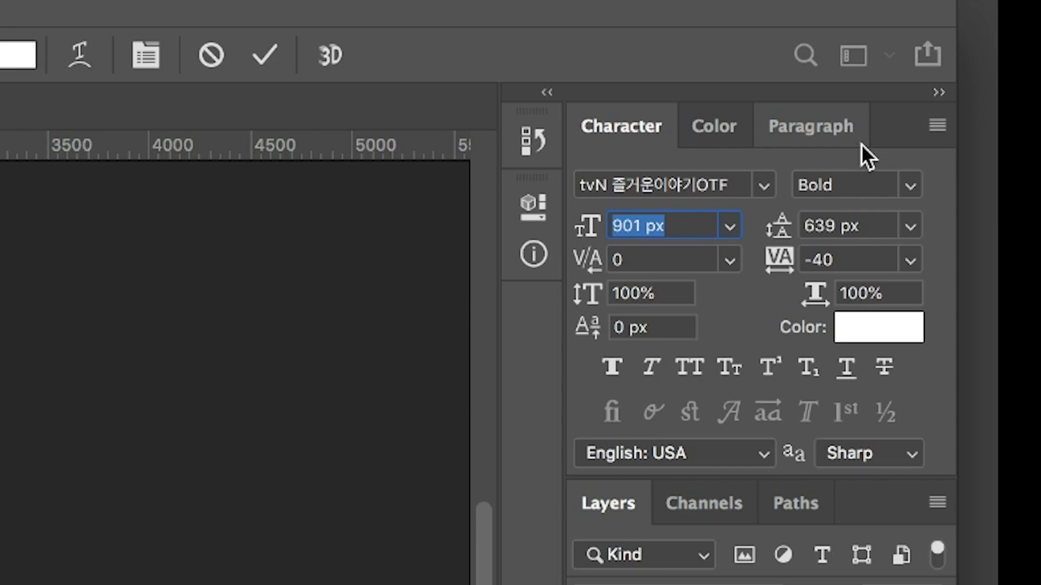
key(shift+Up)
key(shift+Up)
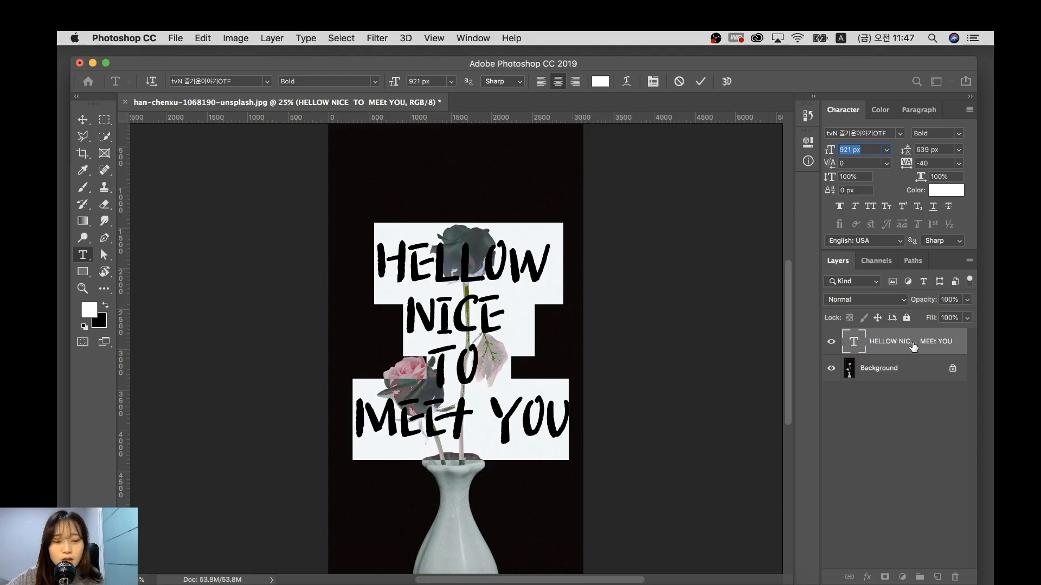
key(ctrl+Return)
key(v)
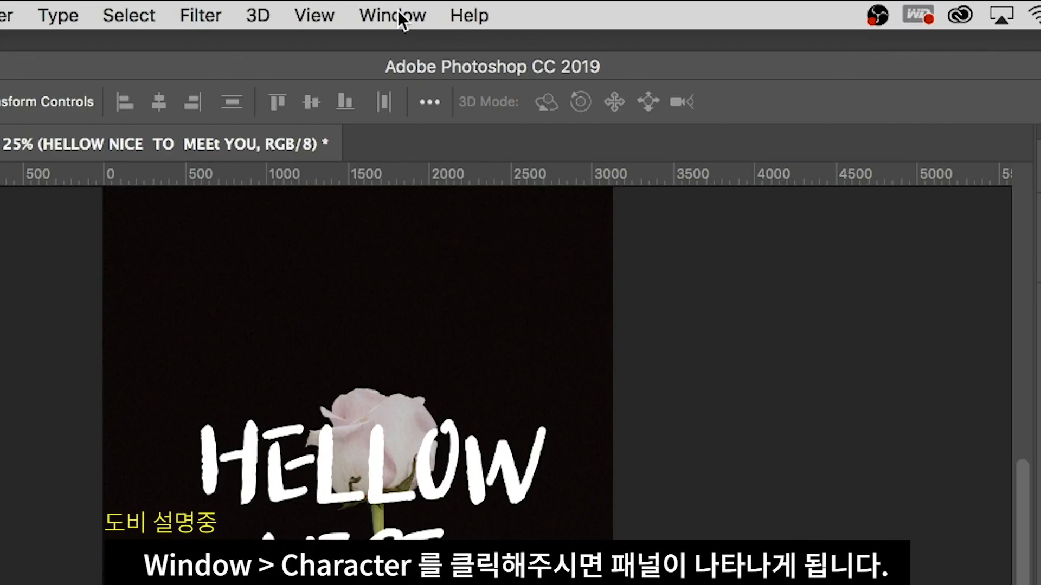
Set the font size of the whole poster text to 900 px.
click(398, 12)
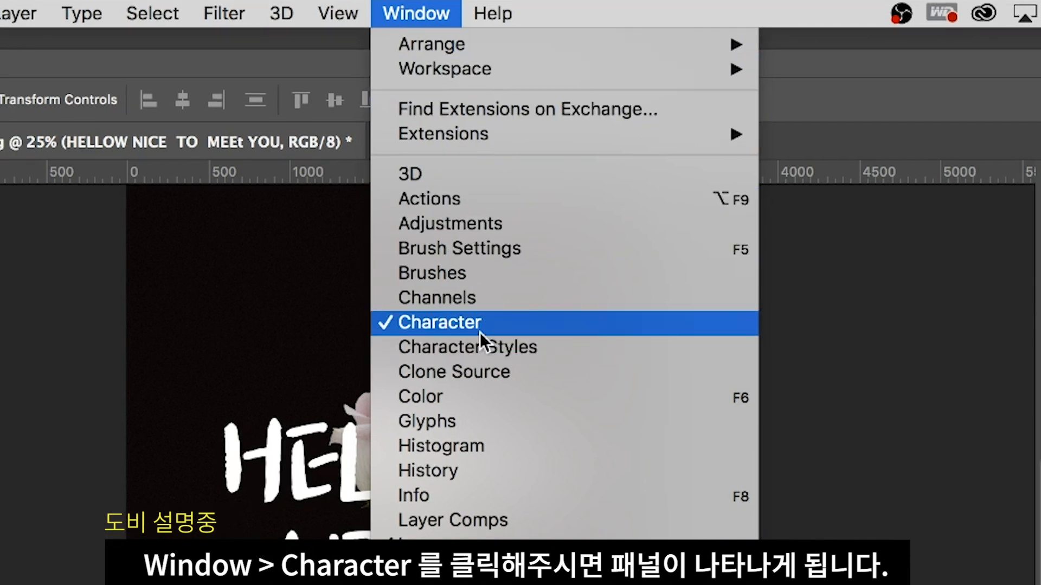
click(1024, 41)
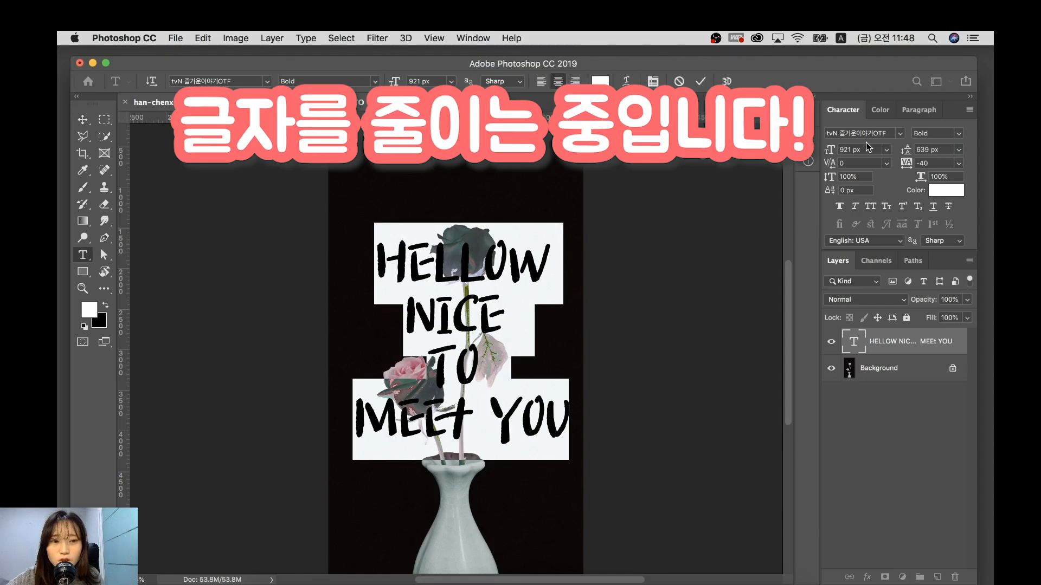
click(846, 150)
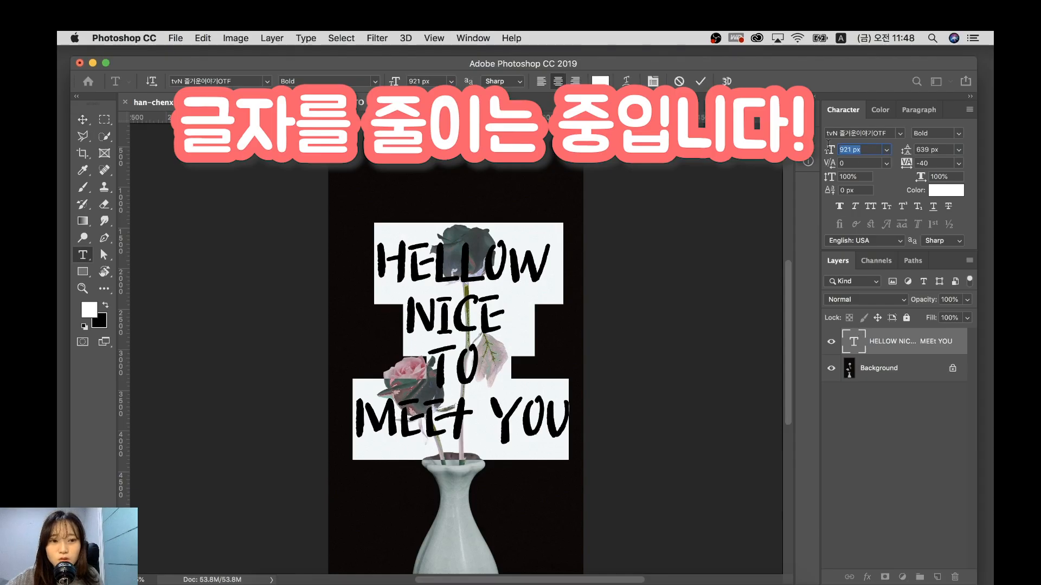
text(900)
key(Return)
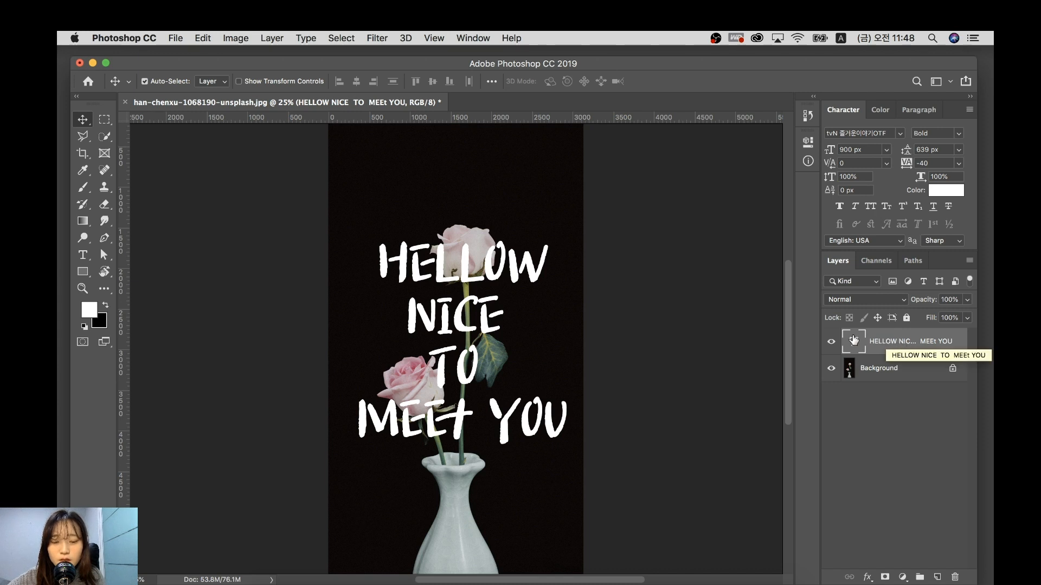
Skew the text with Free Transform to a horizontal skew of about -2.85°, enlarge it slightly and apply the transformation.
scroll(622, 333, down, 2)
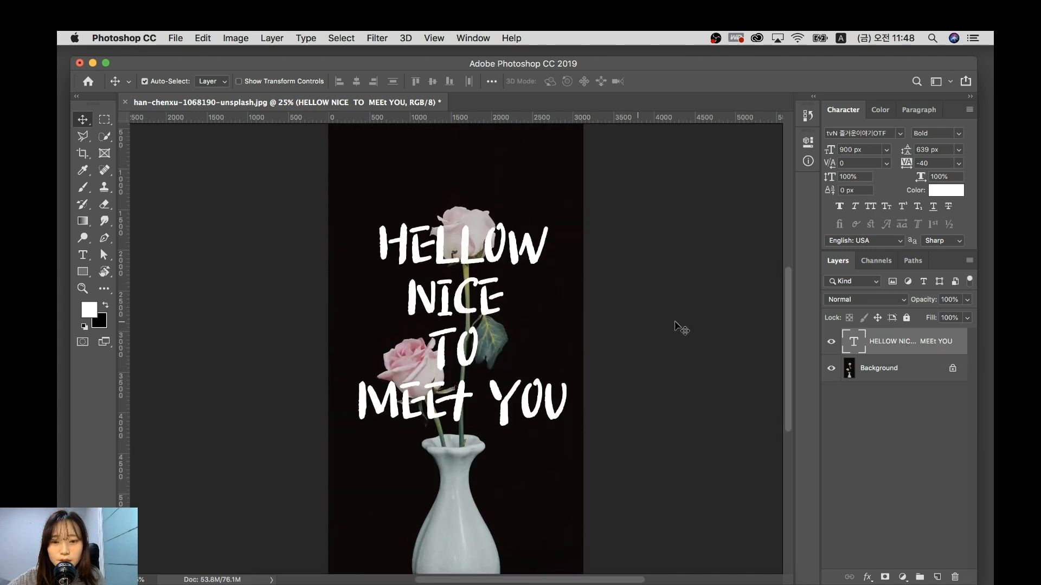
key(super+t)
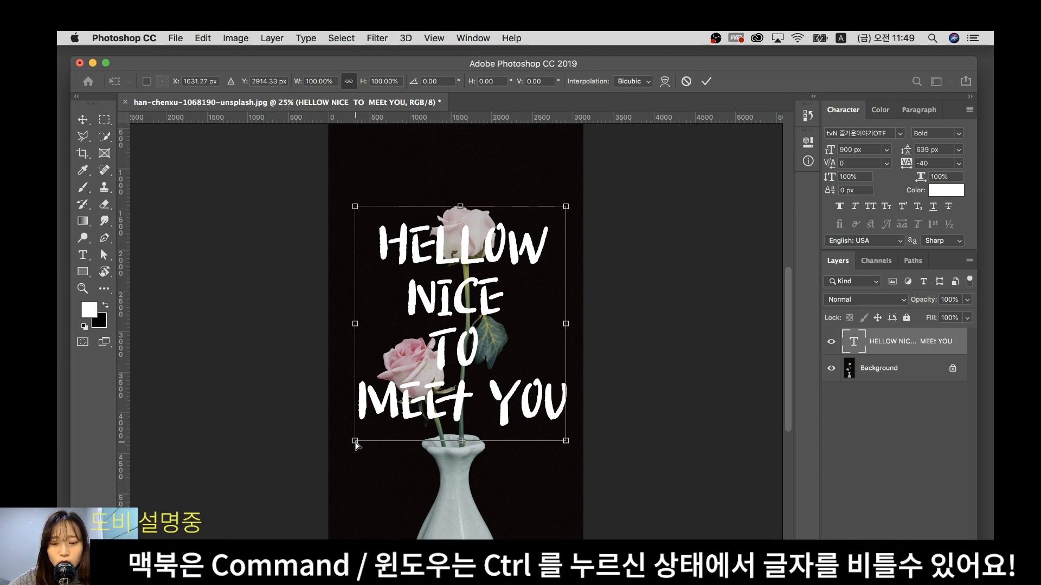
drag(356, 445, 336, 450)
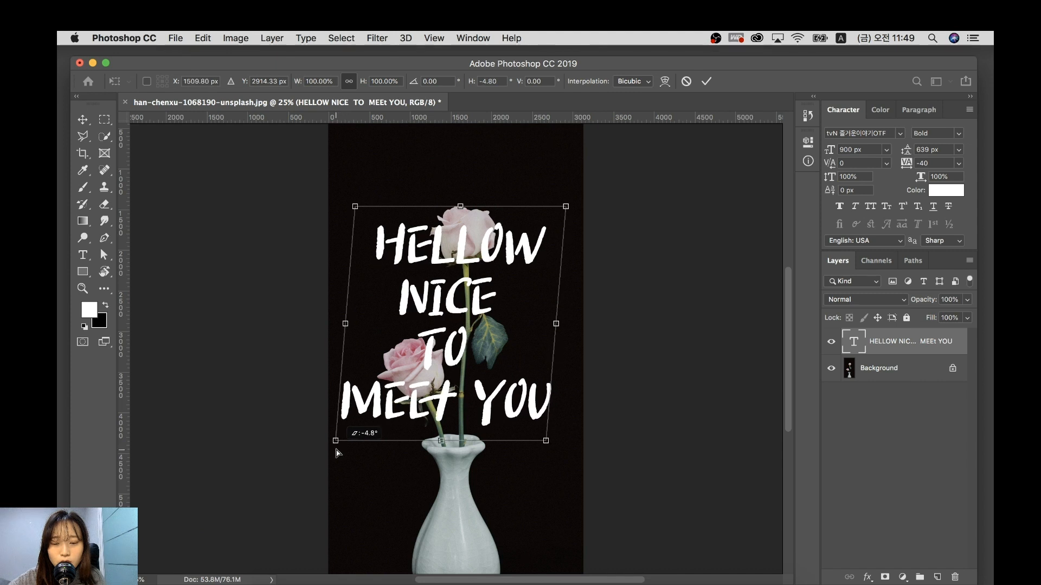
drag(336, 452, 342, 452)
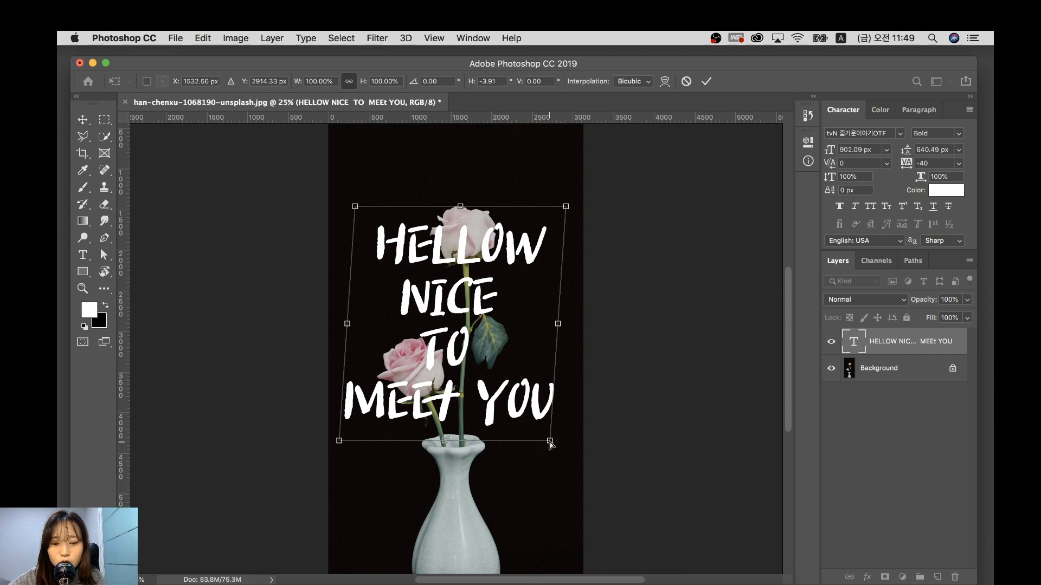
mouse_move(550, 444)
mouse_down()
mouse_move(546, 452)
mouse_move(552, 430)
mouse_up()
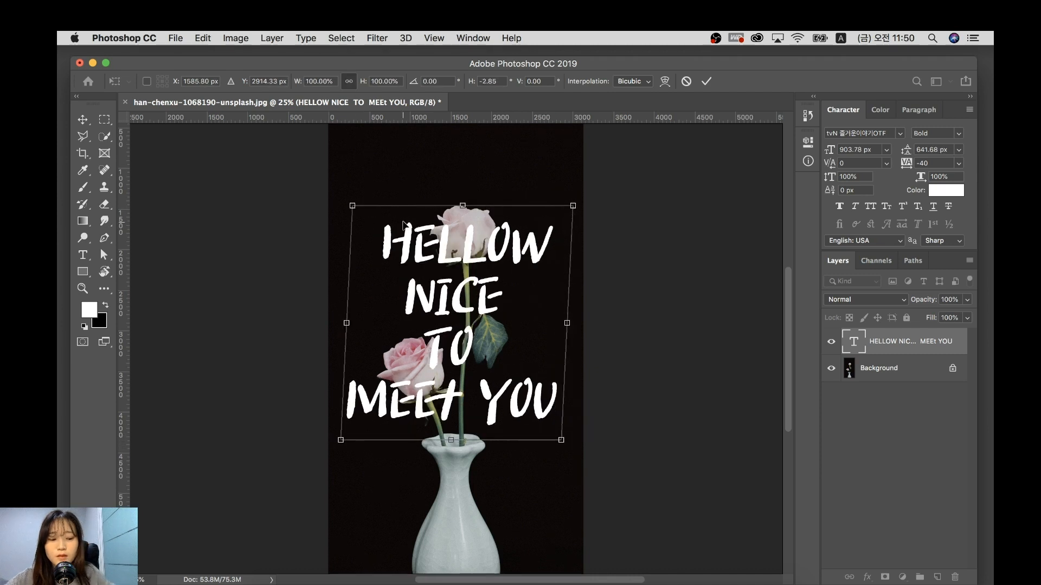
key(Return)
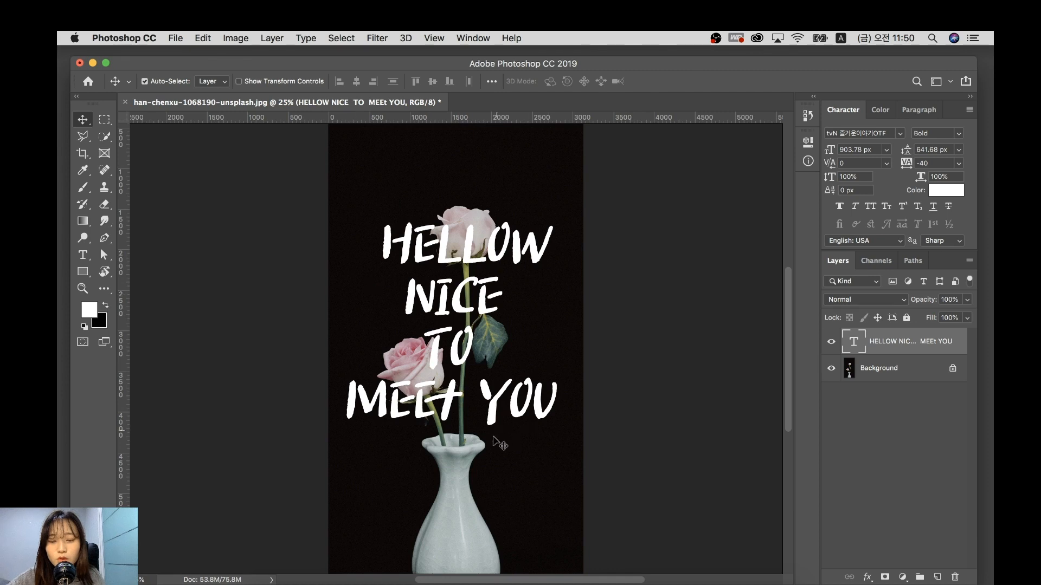
drag(494, 413, 494, 412)
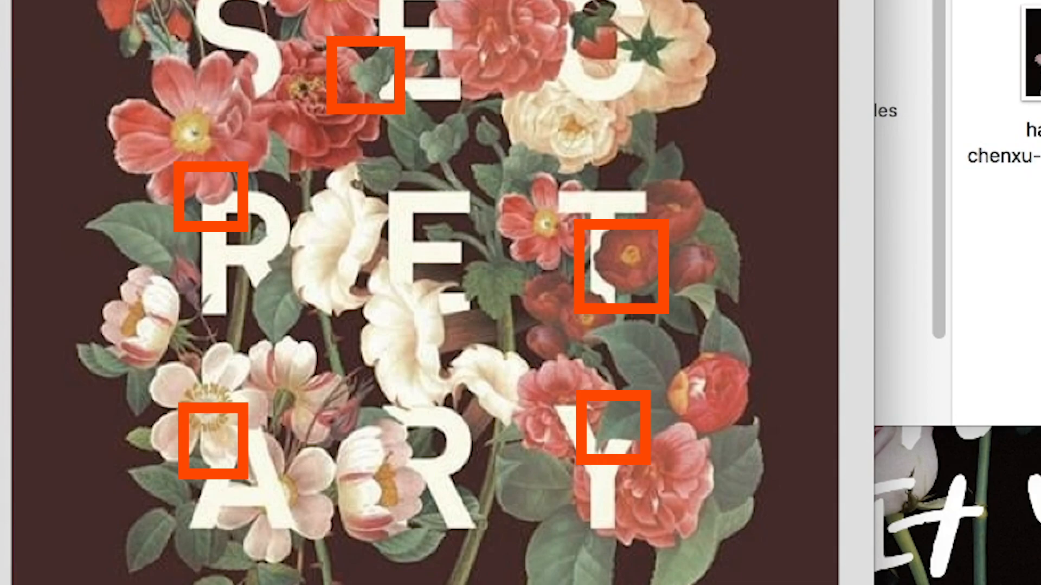
Enlarge the reference flower poster in Preview to examine how the flowers overlap the letters, and close the image.
click(133, 72)
click(133, 72)
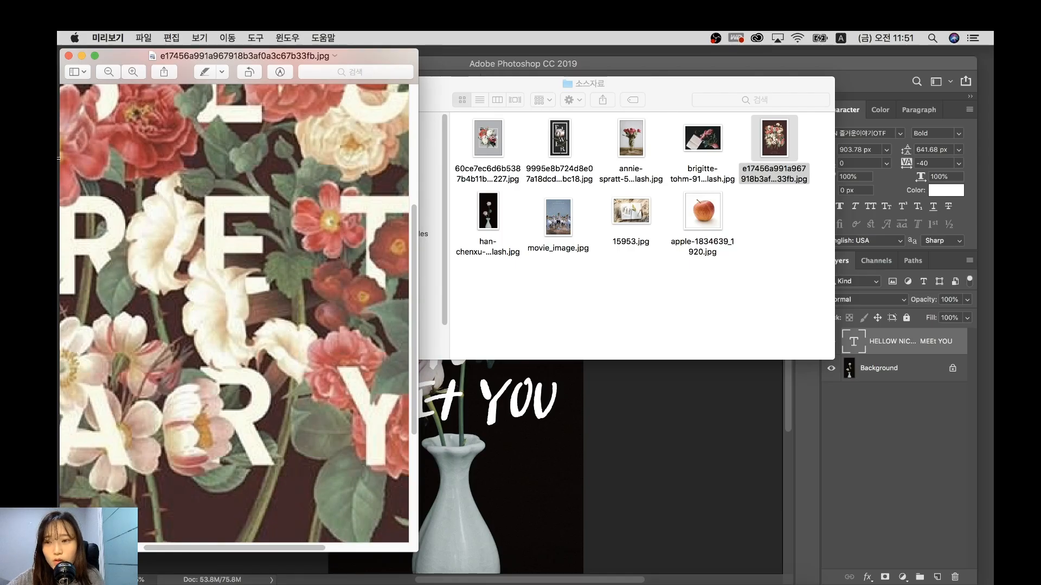
click(68, 57)
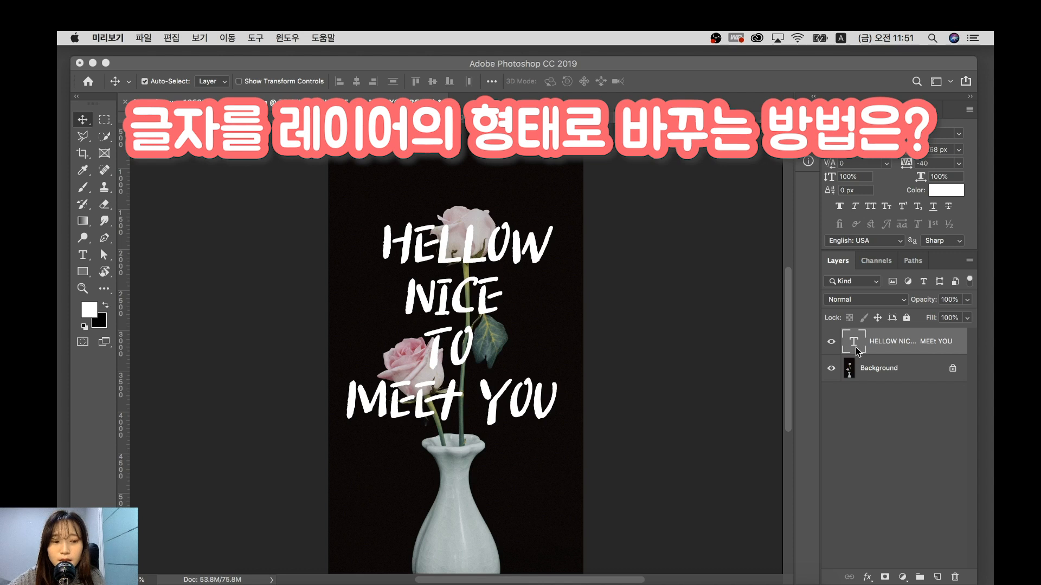
Rasterize the HELLOW NICE TO MEEt YOU type layer and add a layer mask to it.
click(913, 348)
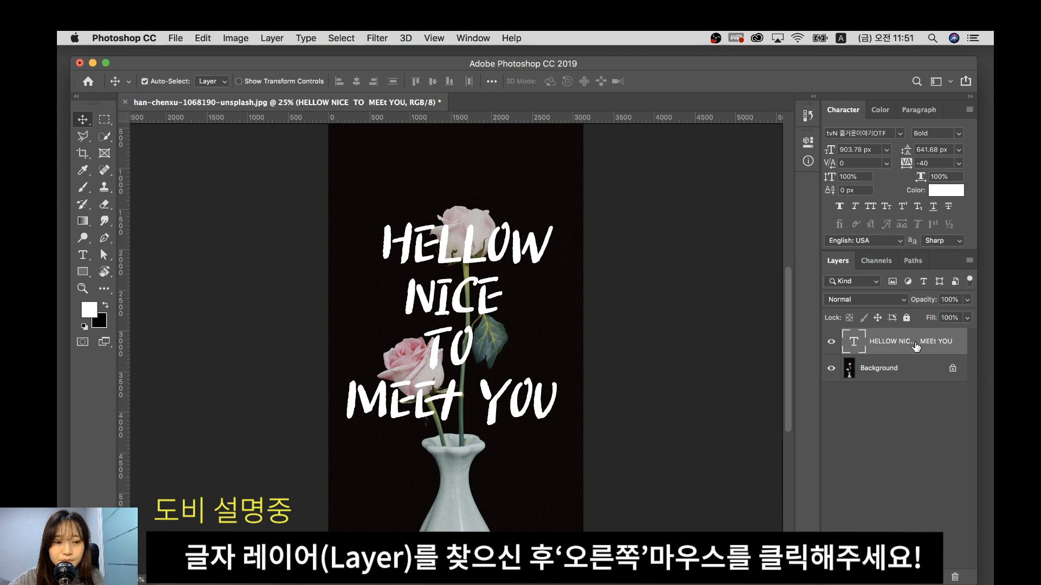
right_click(916, 345)
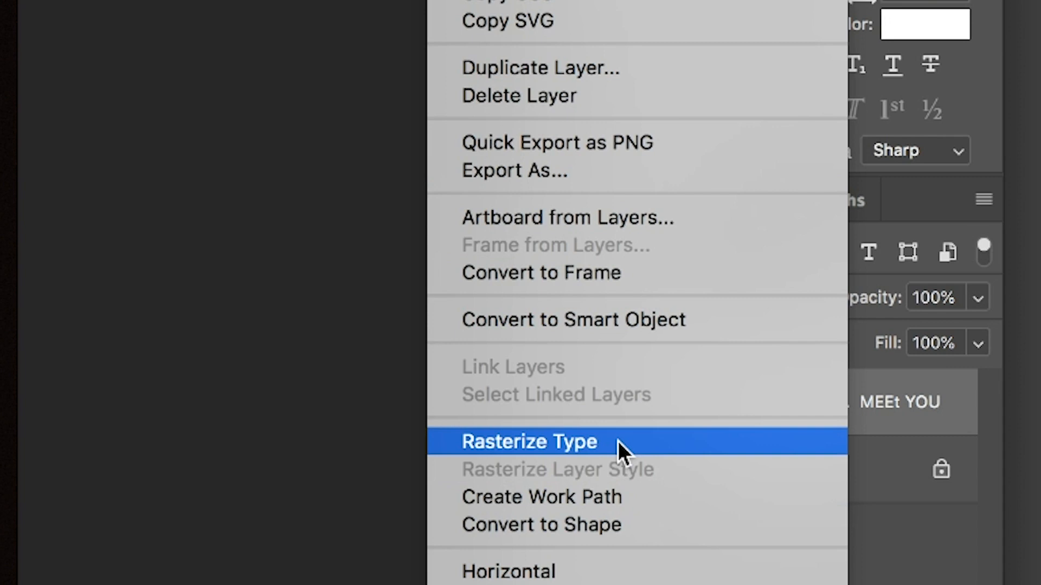
click(618, 442)
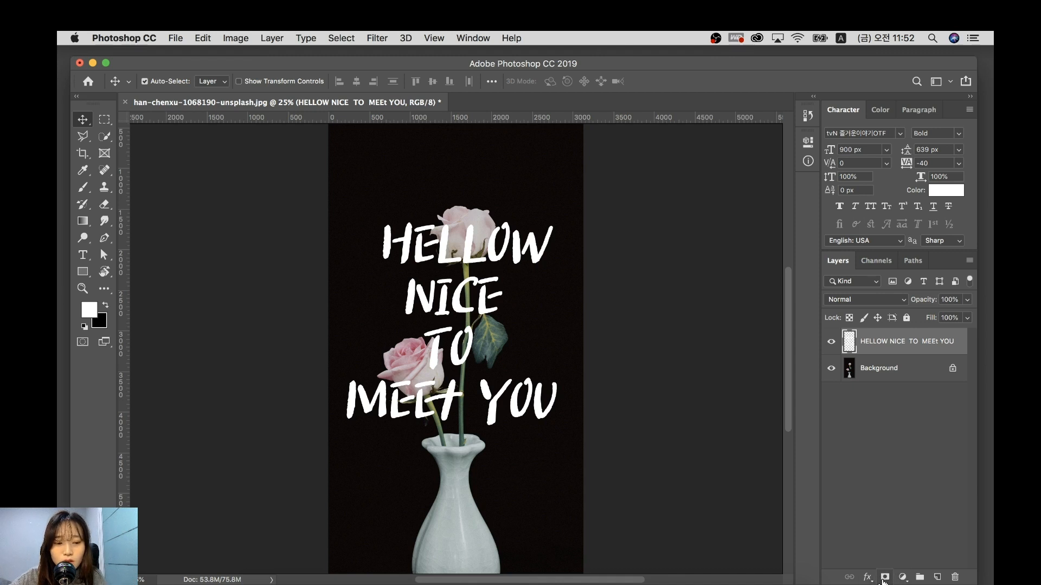
click(885, 577)
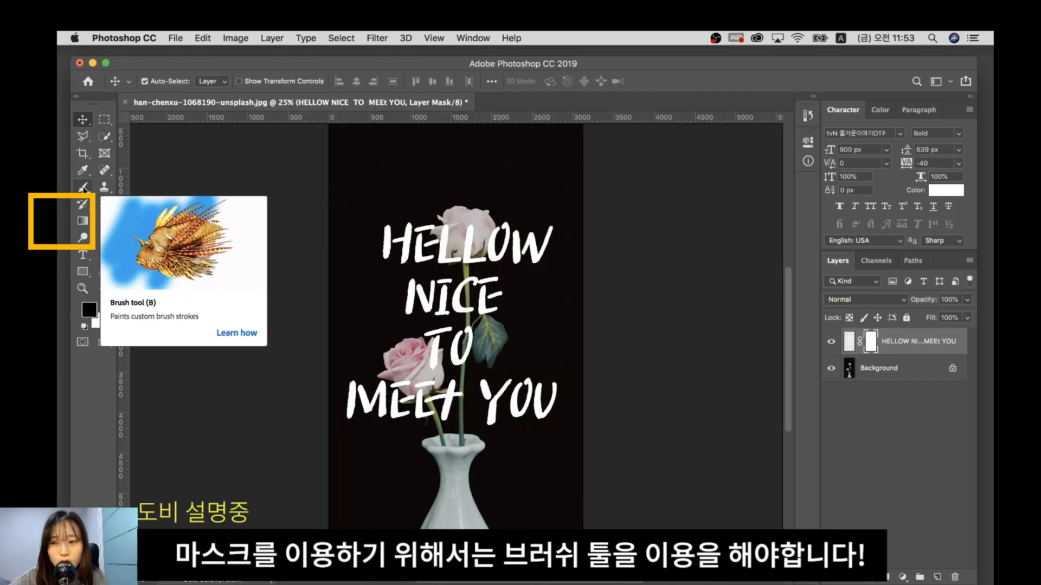
Activate the Brush tool, set the hard round brush size to 428 px, and undo the test dabs on the mask.
click(84, 189)
click(132, 189)
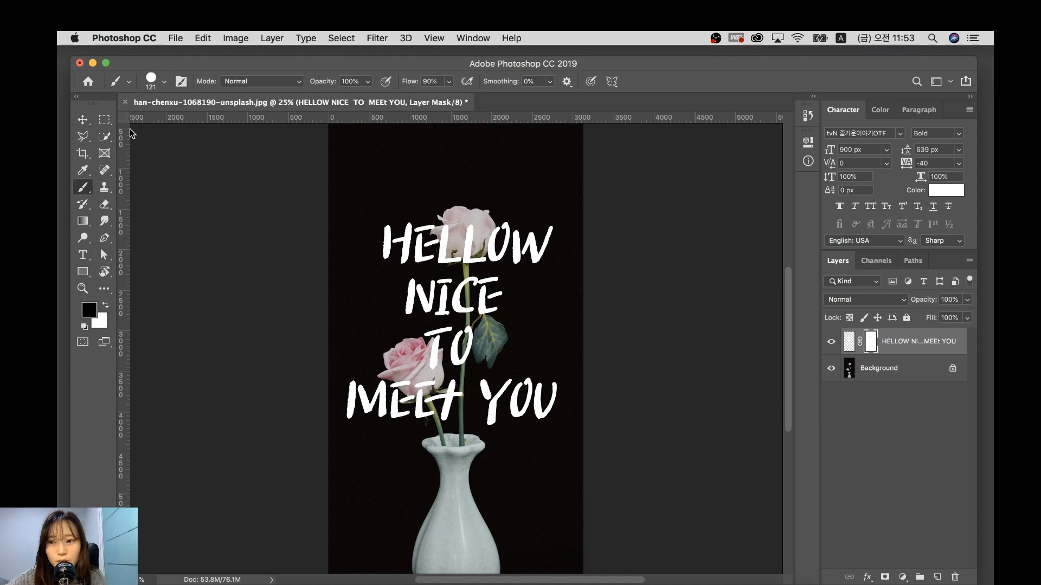
click(83, 191)
click(108, 191)
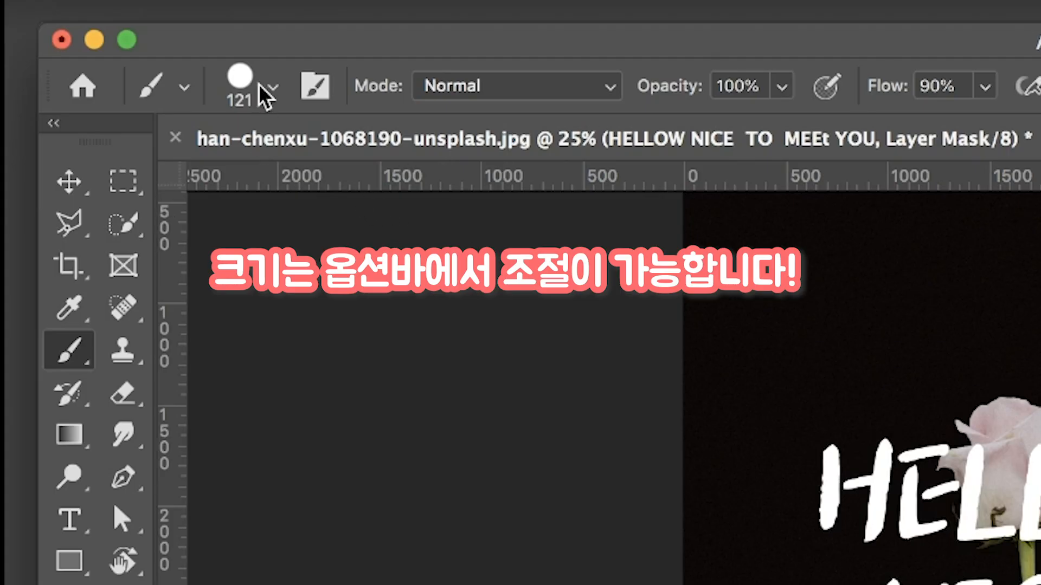
click(164, 81)
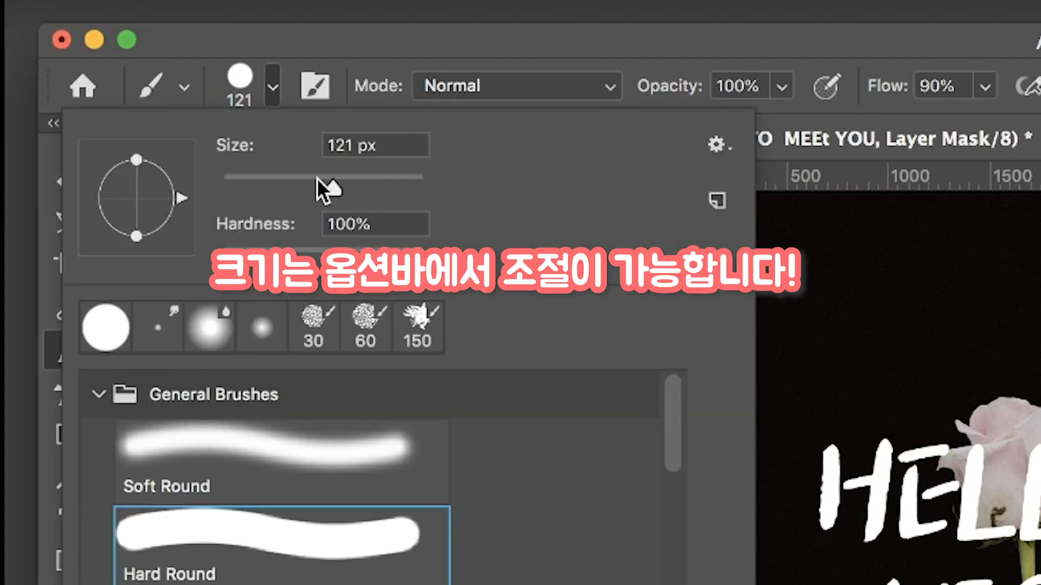
drag(319, 182, 397, 188)
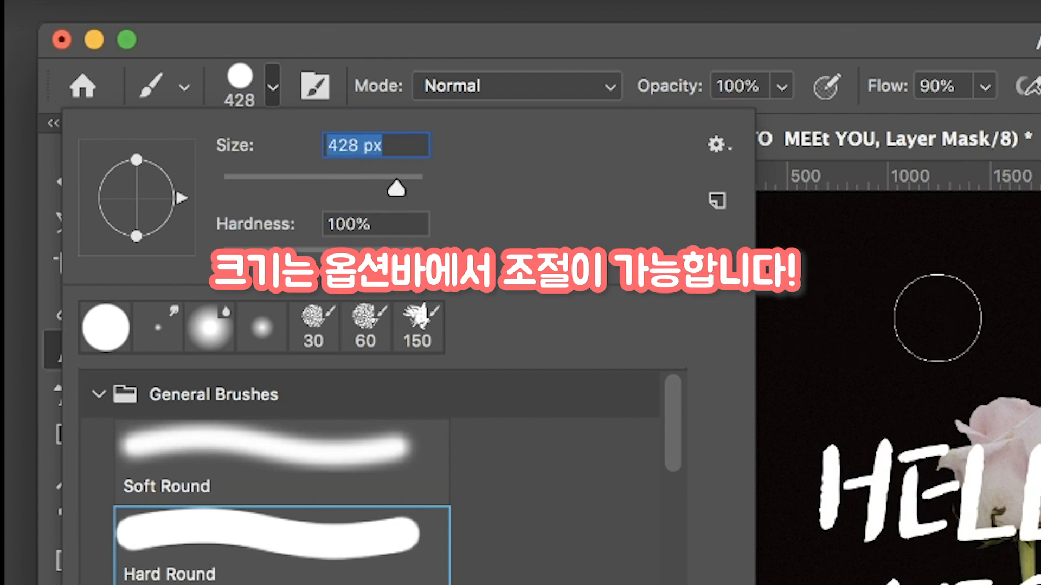
click(937, 319)
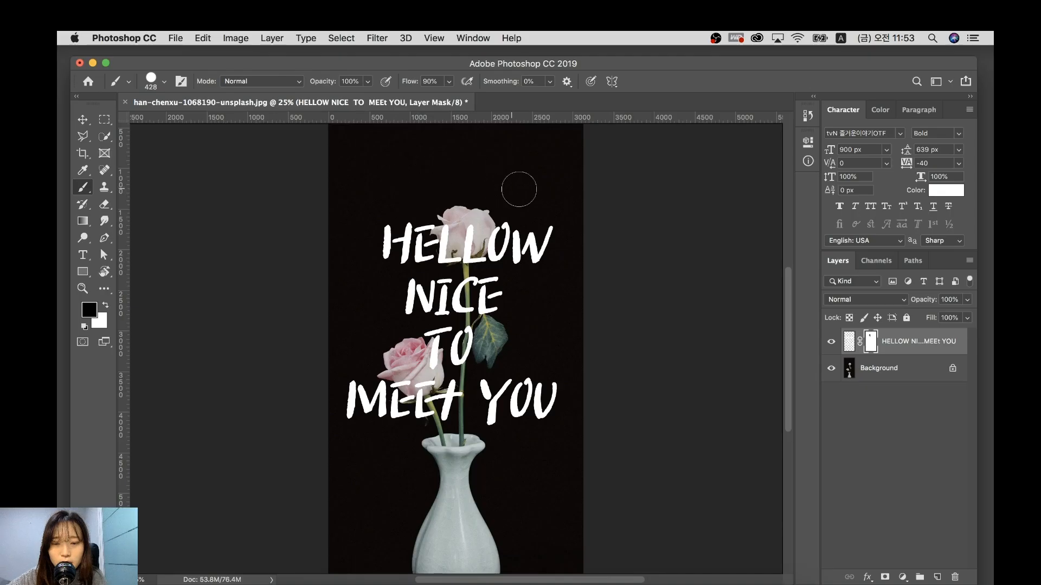
key(super+z)
key(super+z)
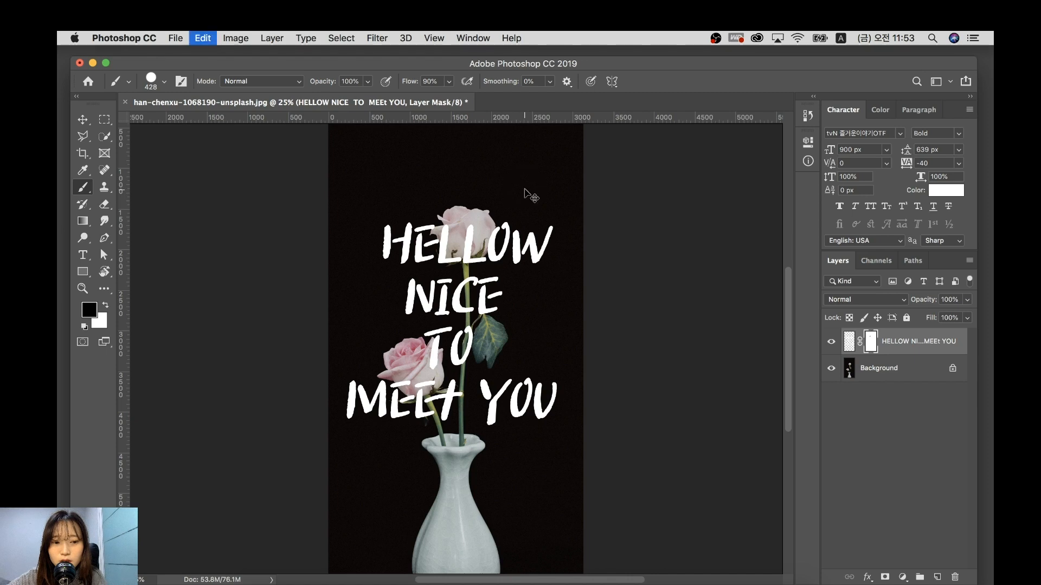
key(super+z)
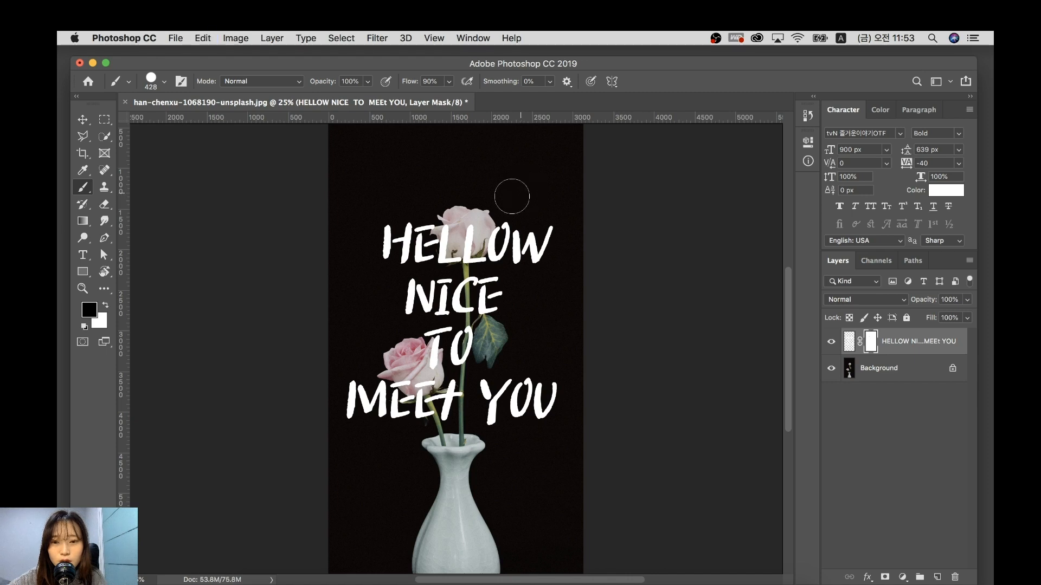
right_click(82, 187)
click(123, 187)
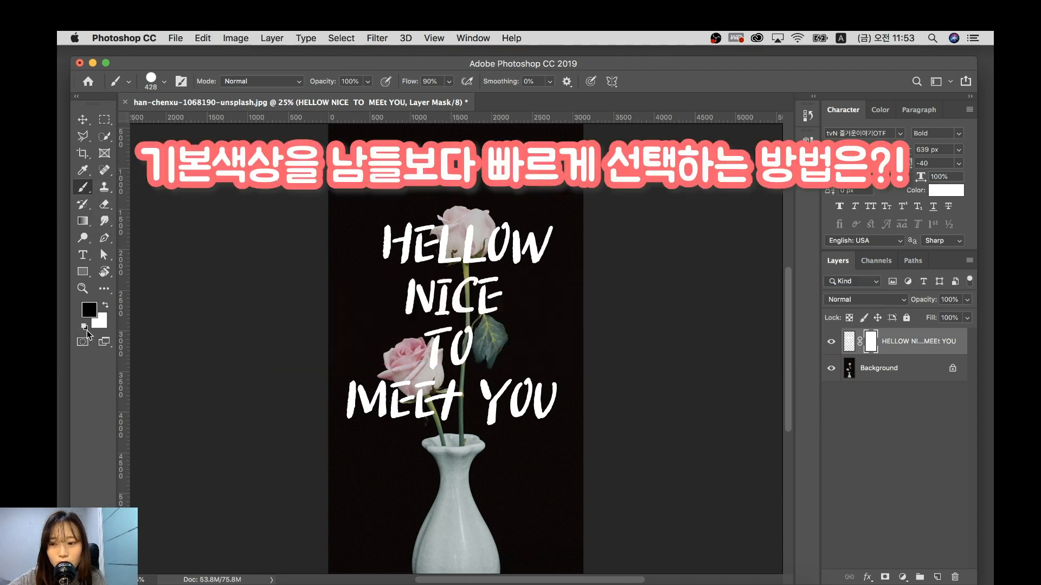
click(91, 311)
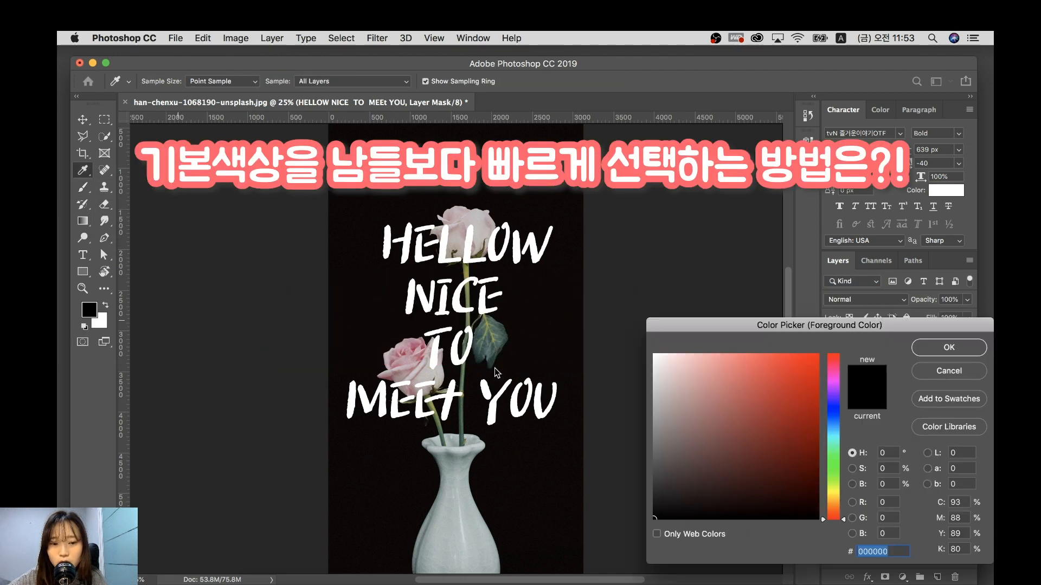
key(Escape)
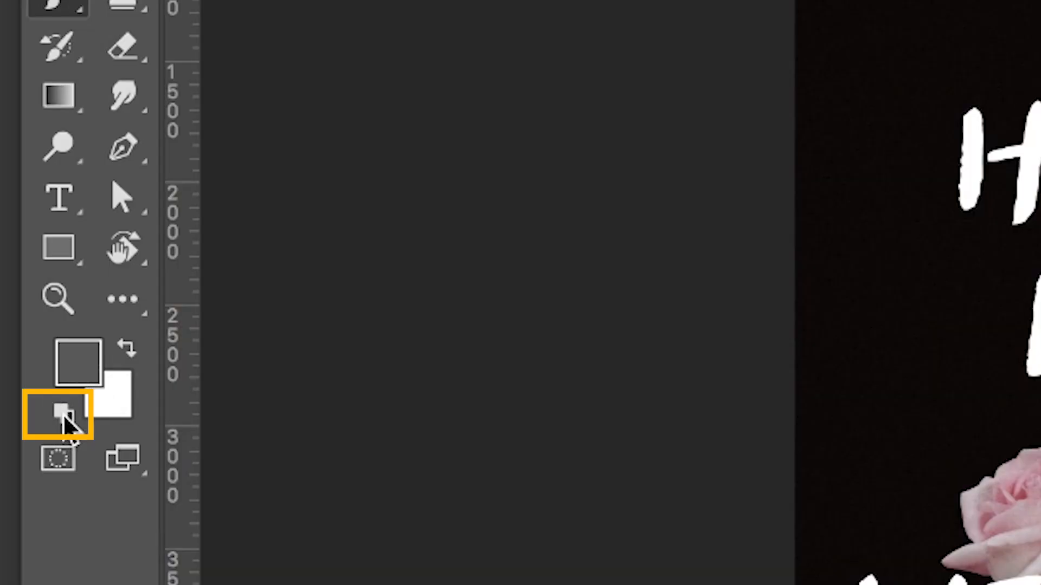
Reset the foreground and background colours to their defaults and swap them so that black is the foreground colour.
click(64, 413)
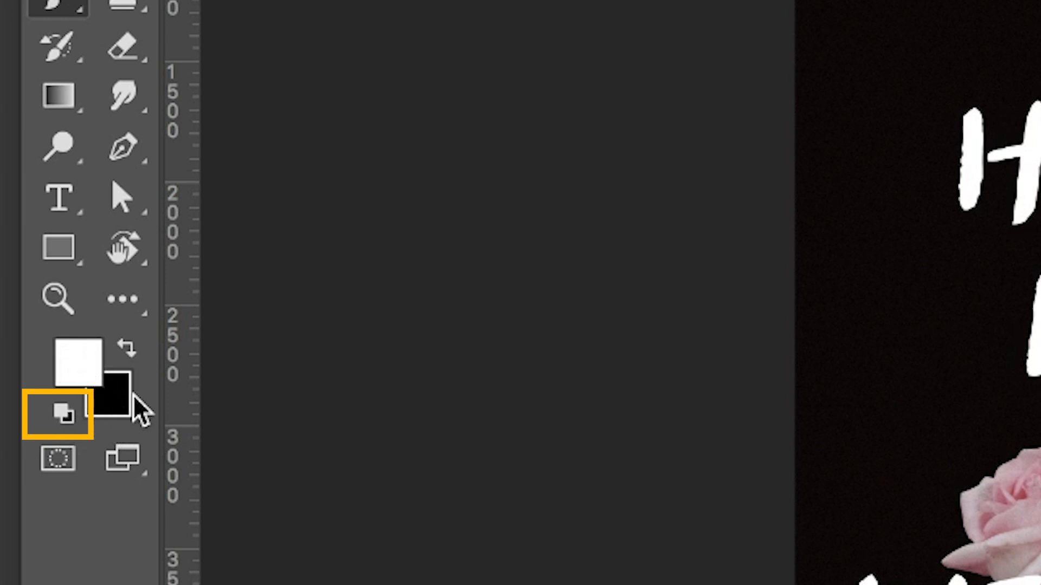
click(124, 349)
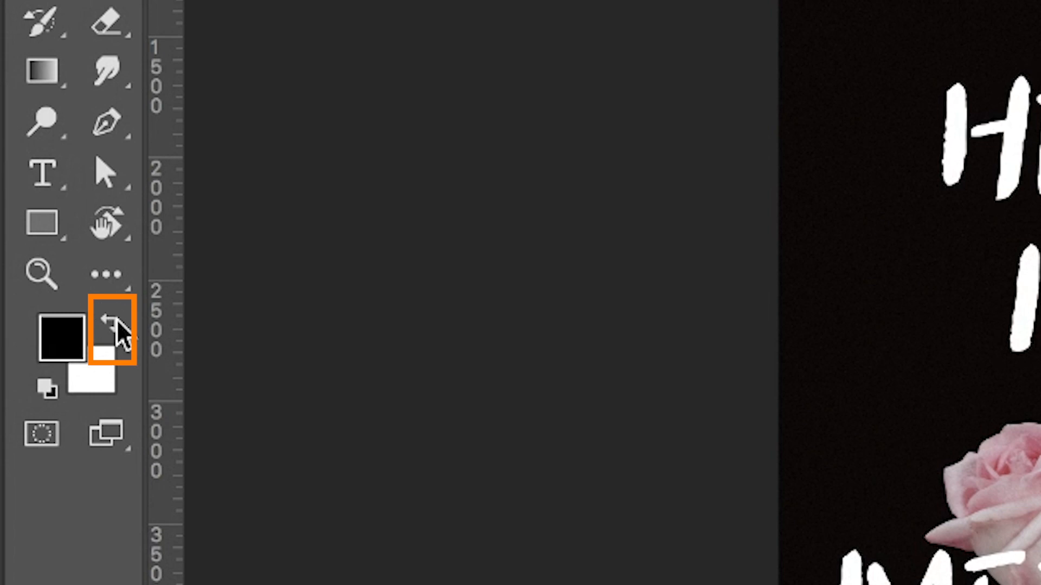
click(115, 324)
click(116, 323)
click(116, 324)
click(117, 323)
click(122, 332)
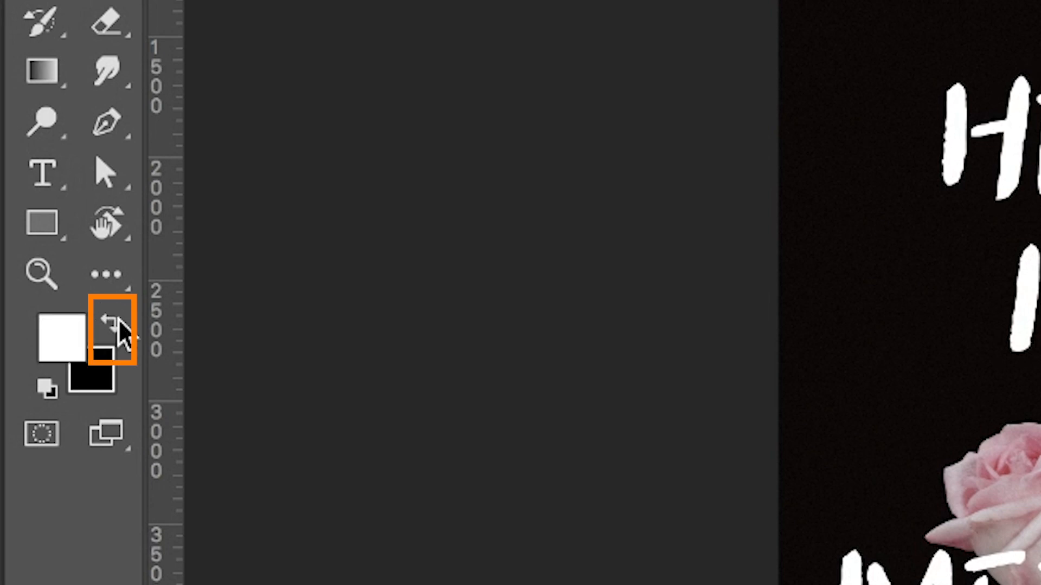
click(116, 325)
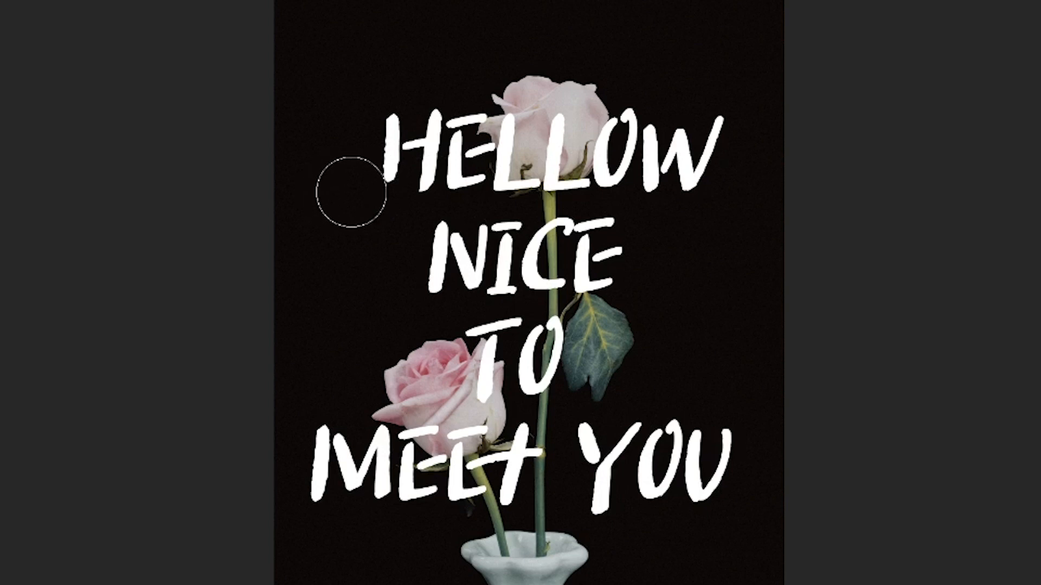
Paint black on the layer mask across HELLOW, NICE, TO and MEEt to hide most of the lettering.
mouse_move(348, 197)
mouse_down()
mouse_move(402, 174)
mouse_move(503, 165)
mouse_move(623, 184)
mouse_move(720, 162)
mouse_move(700, 265)
mouse_up()
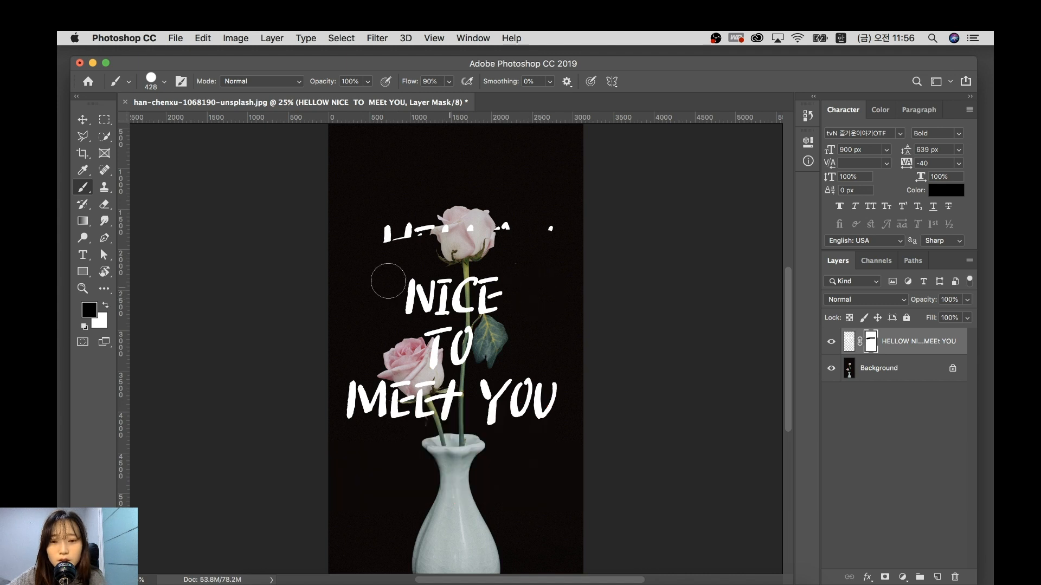
drag(446, 285, 499, 280)
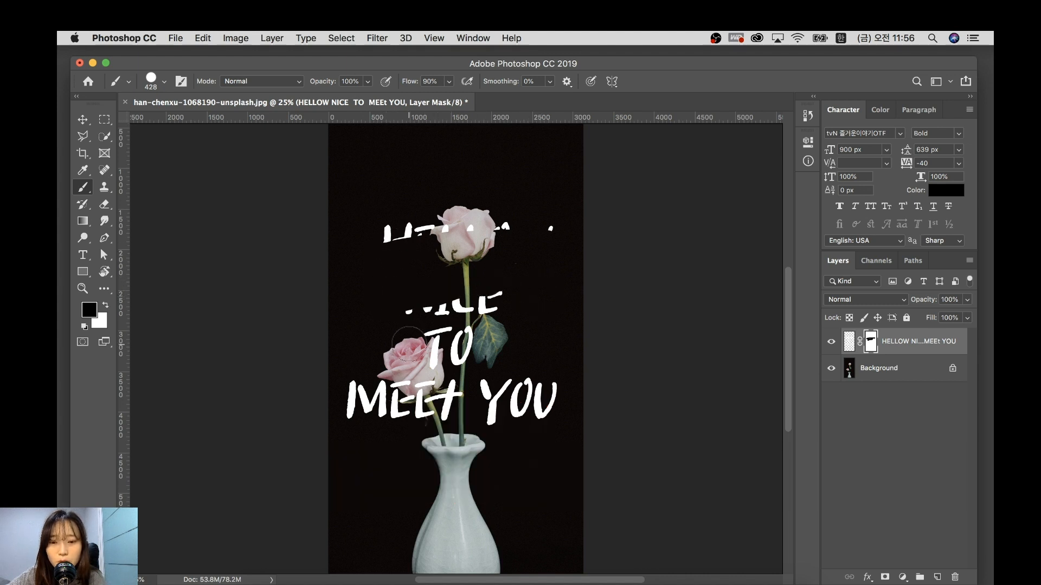
drag(410, 338, 466, 352)
drag(362, 395, 477, 380)
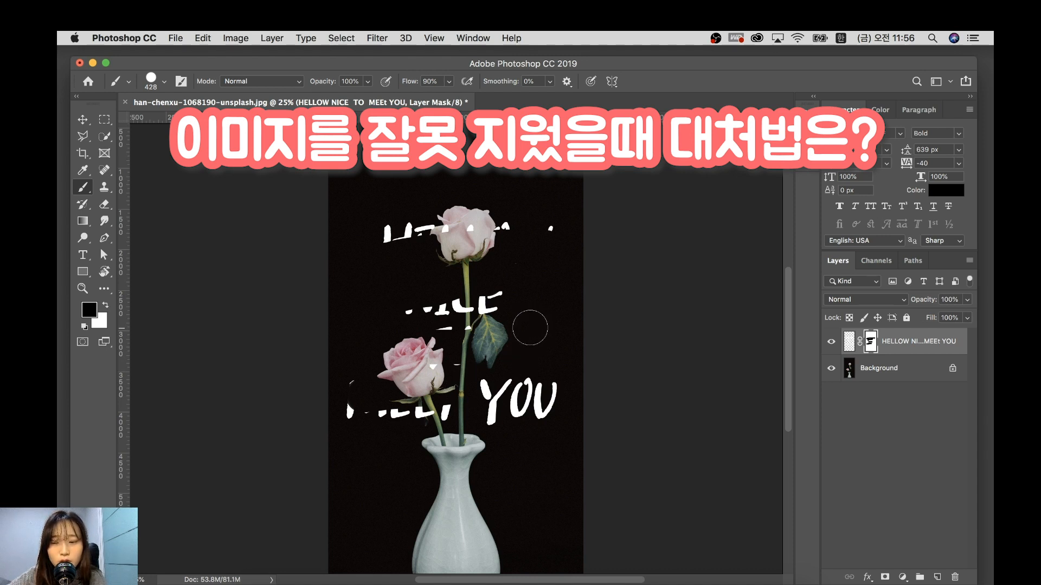
Switch the foreground colour to white and paint on the layer mask to restore all the hidden lettering.
click(104, 307)
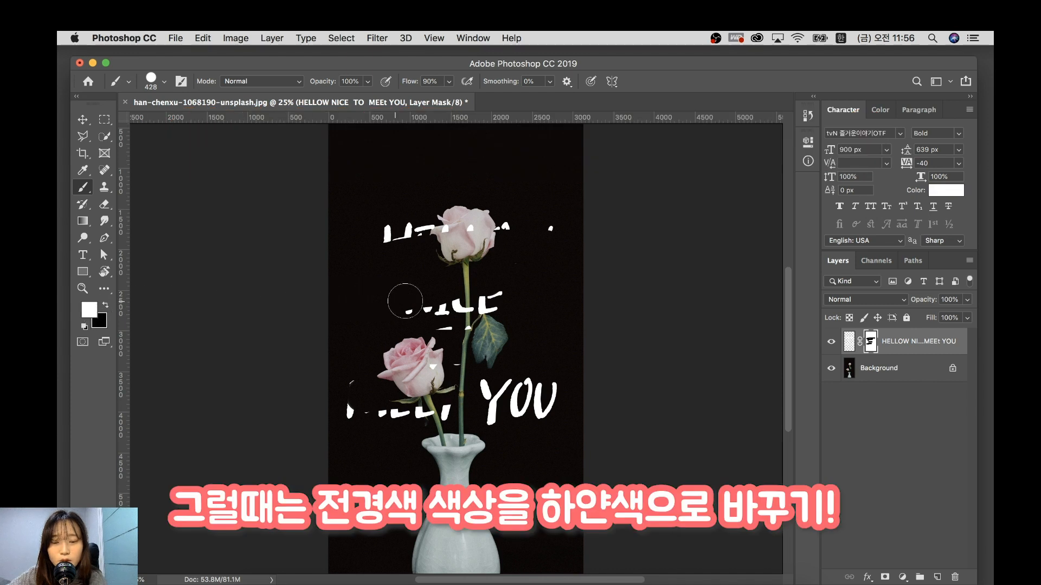
drag(386, 251, 574, 232)
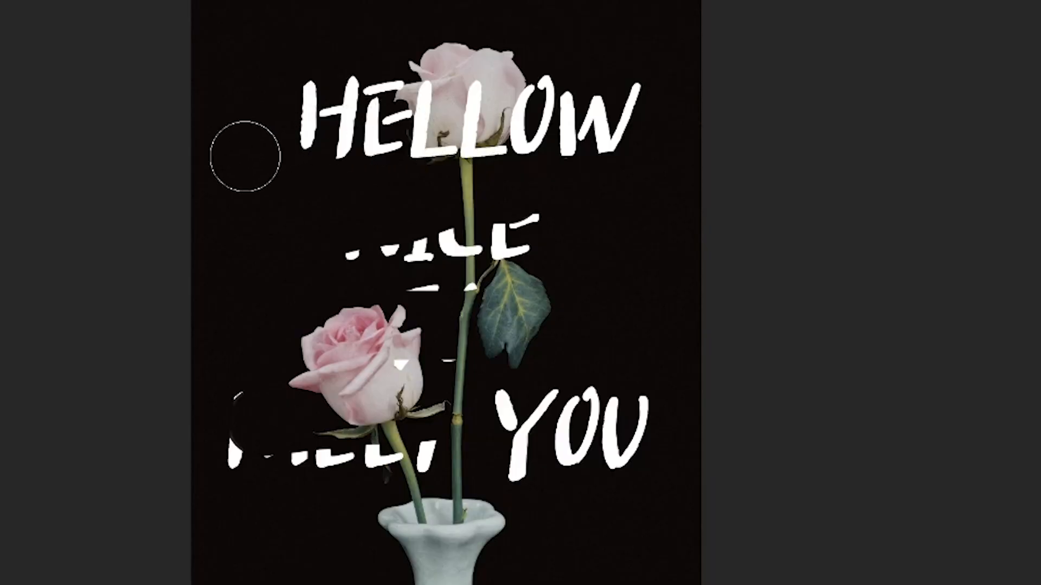
mouse_move(559, 162)
mouse_down()
mouse_move(286, 238)
mouse_move(578, 232)
mouse_move(311, 328)
mouse_move(425, 310)
mouse_move(528, 309)
mouse_move(514, 328)
mouse_move(360, 350)
mouse_move(206, 390)
mouse_move(561, 386)
mouse_move(215, 420)
mouse_move(443, 411)
mouse_up()
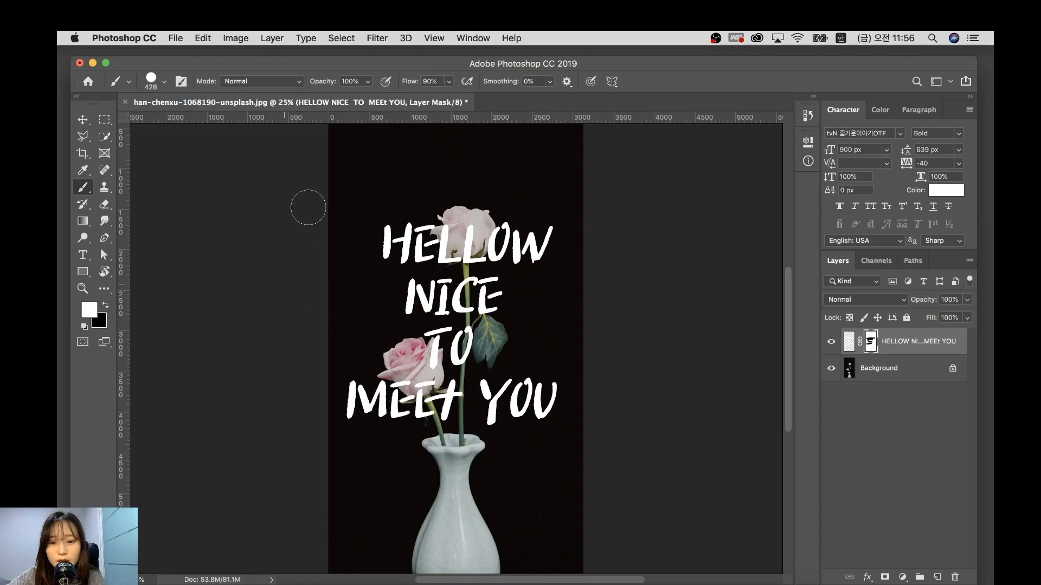
drag(425, 239, 390, 255)
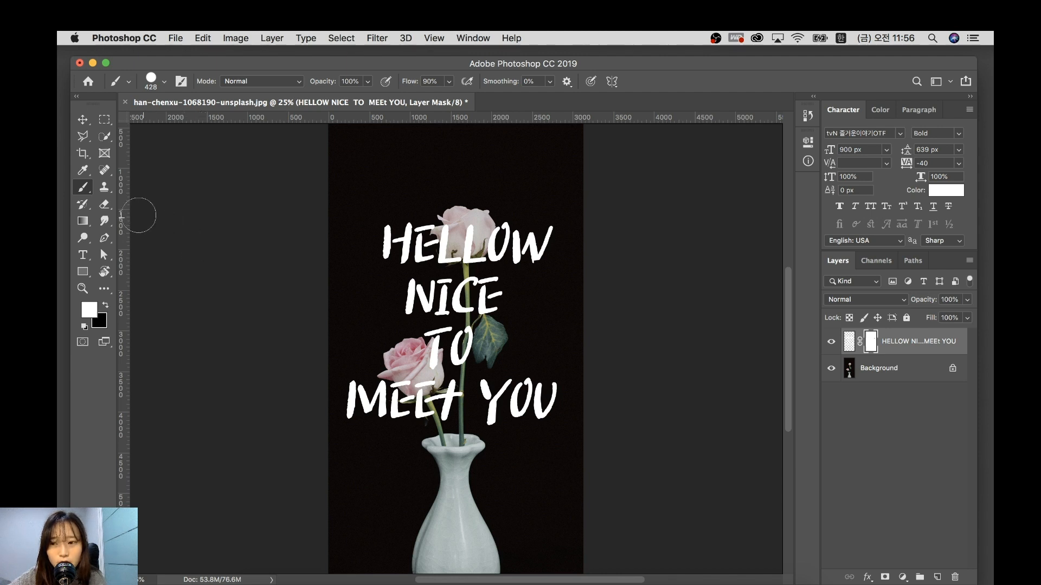
Try hiding HELLOW with the Eraser tool on the layer mask and undo the erasure.
key(e)
key(2)
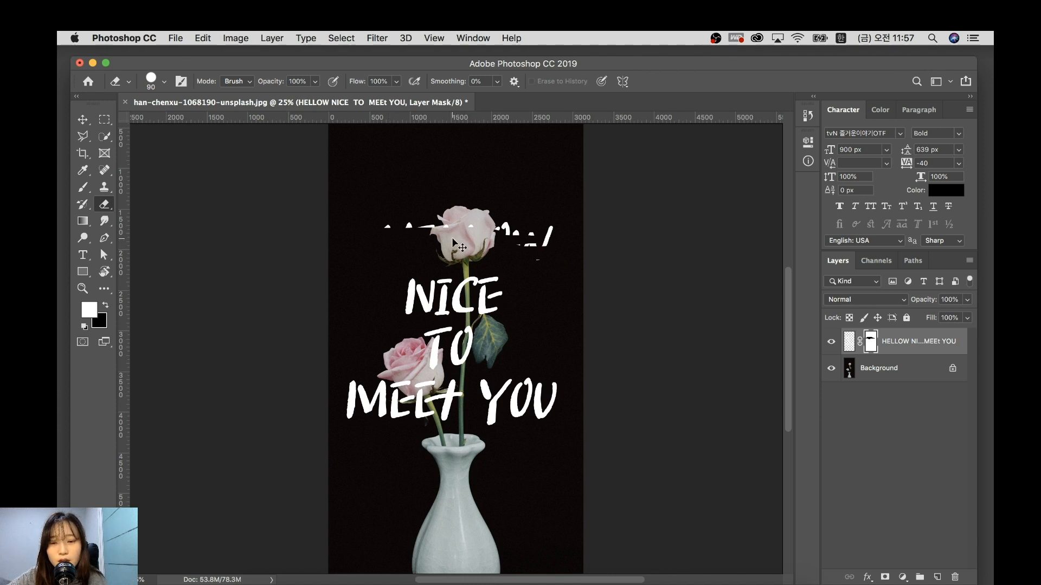
key(super+z)
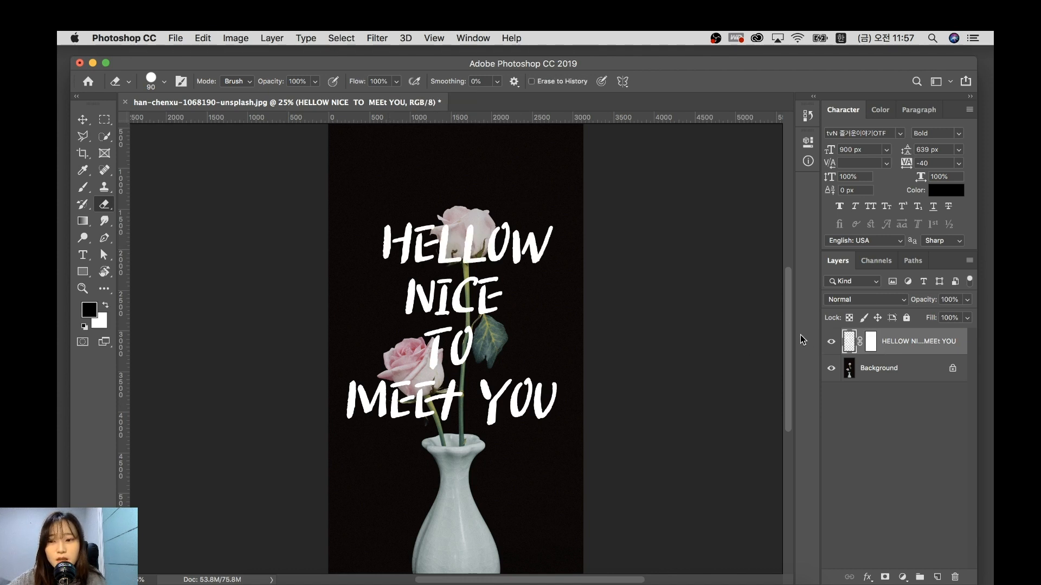
Try a black brush stroke over HELLOW on the layer itself instead of its mask, and undo the stroke.
key(b)
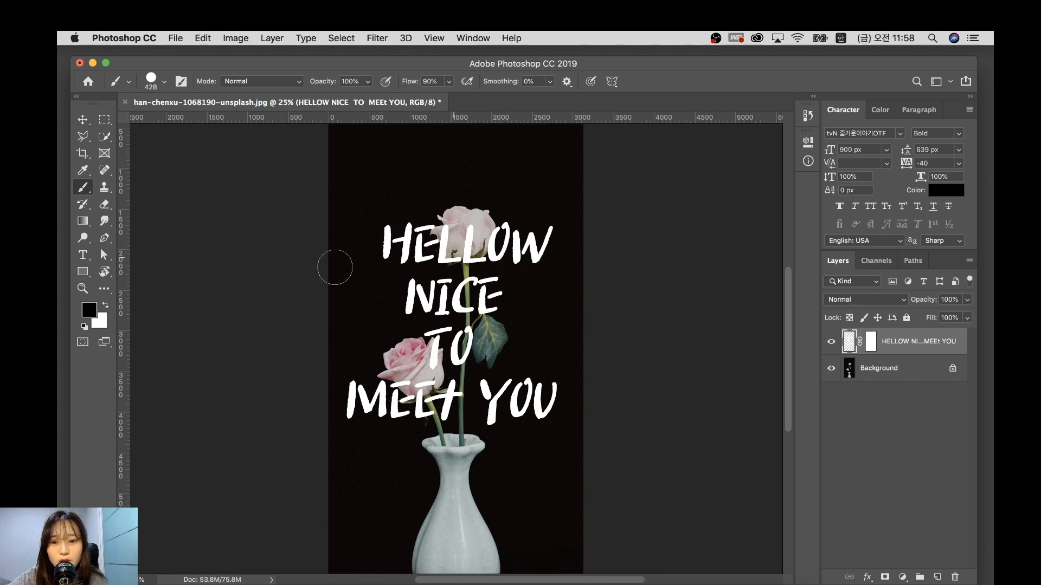
drag(359, 247, 481, 245)
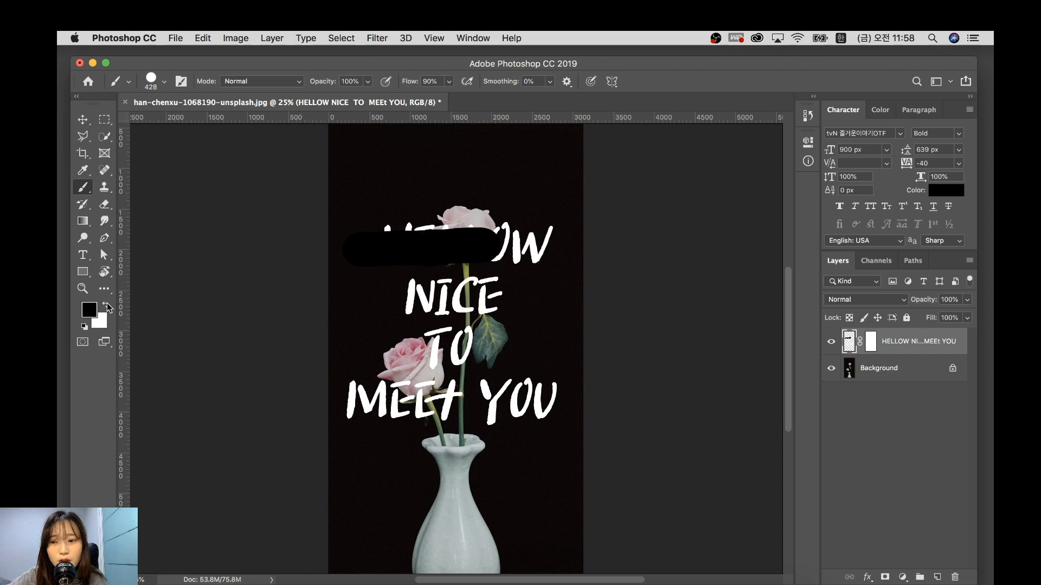
key(super+z)
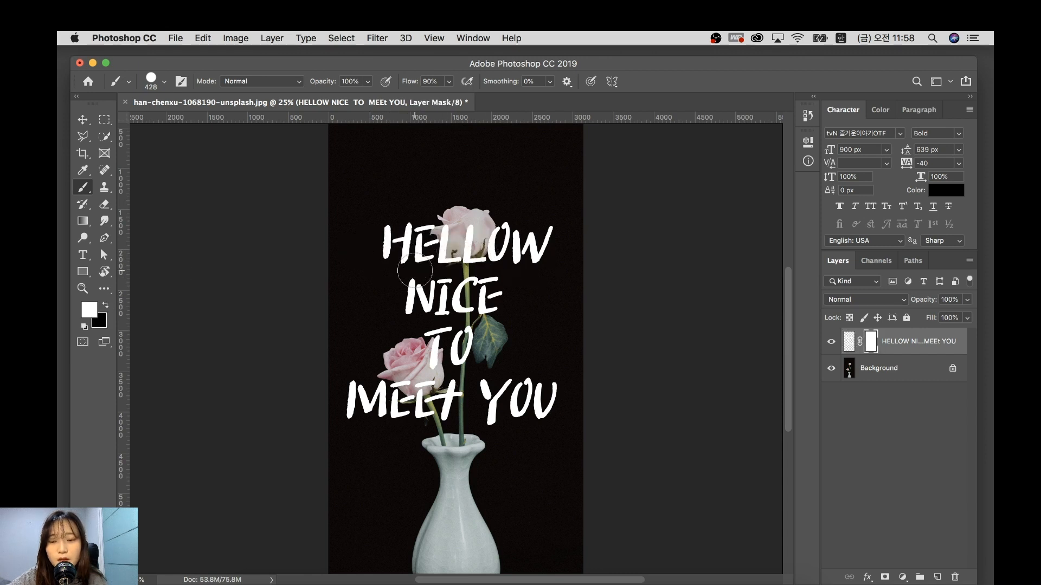
Make black the foreground colour for painting on the layer mask.
click(104, 307)
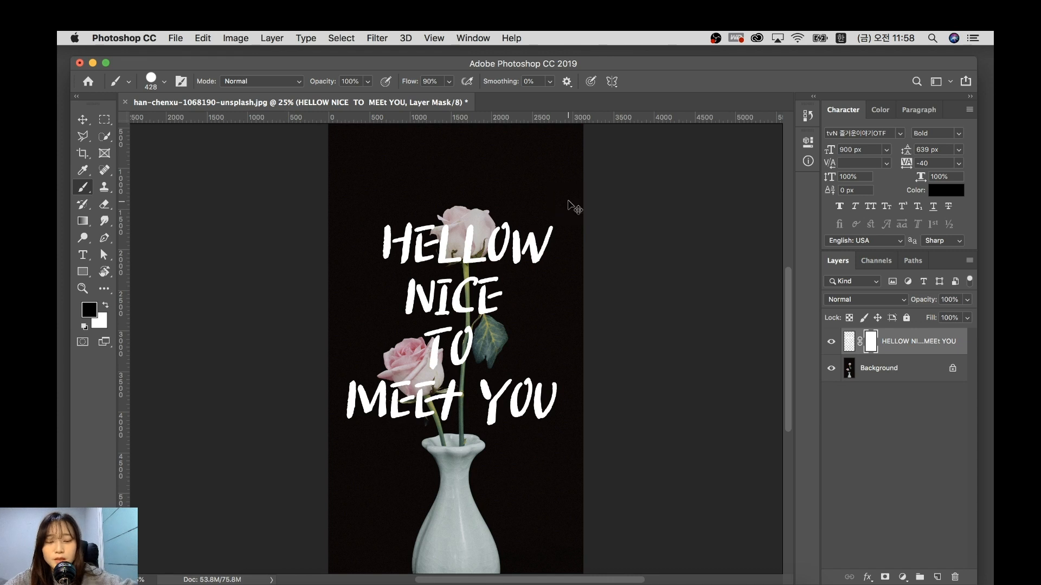
Try deleting the lettering layer and undo the deletion.
key(super+equal)
key(Delete)
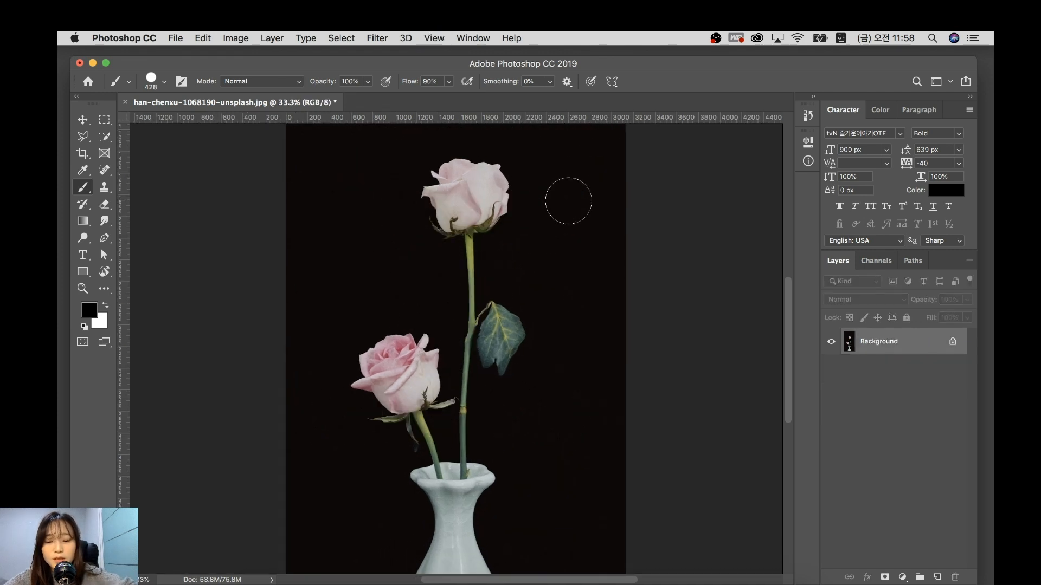
key(super+z)
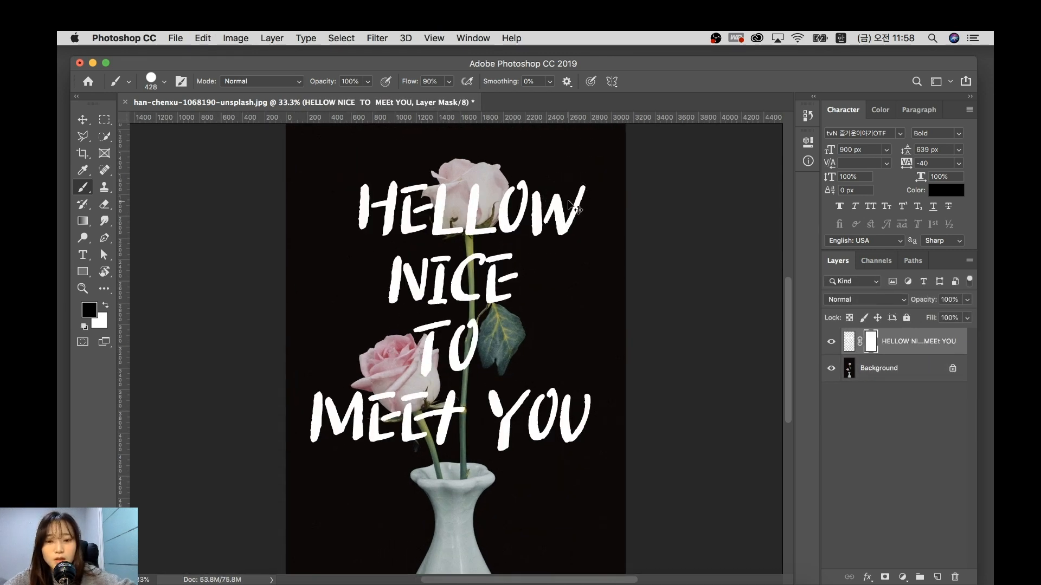
Reduce the mask brush to a small tip, narrower than the strokes of the HELLOW lettering.
key(super+equal)
scroll(559, 233, up, 3)
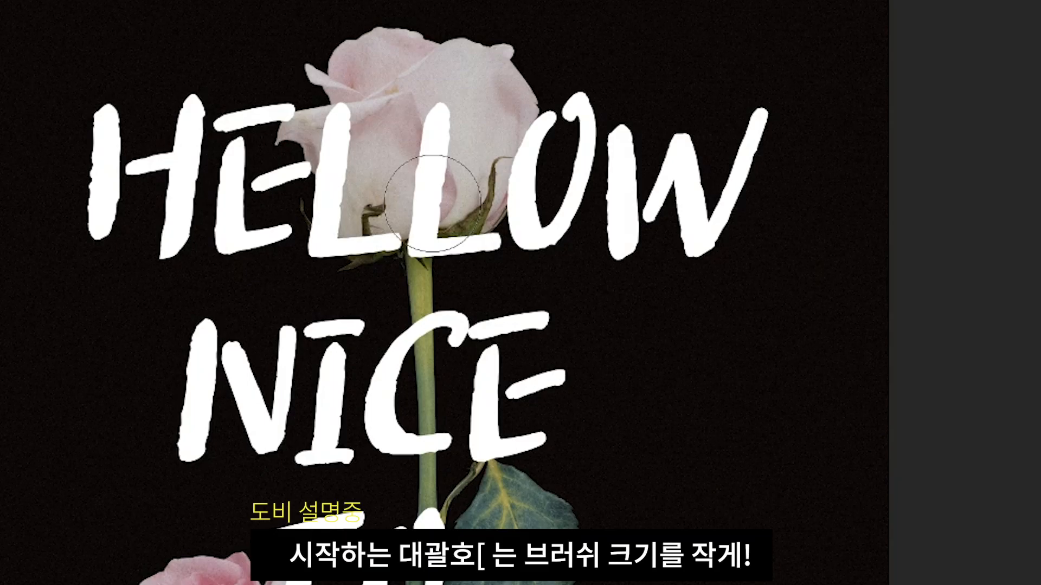
key(bracketleft)
key(bracketleft)
key(bracketleft)
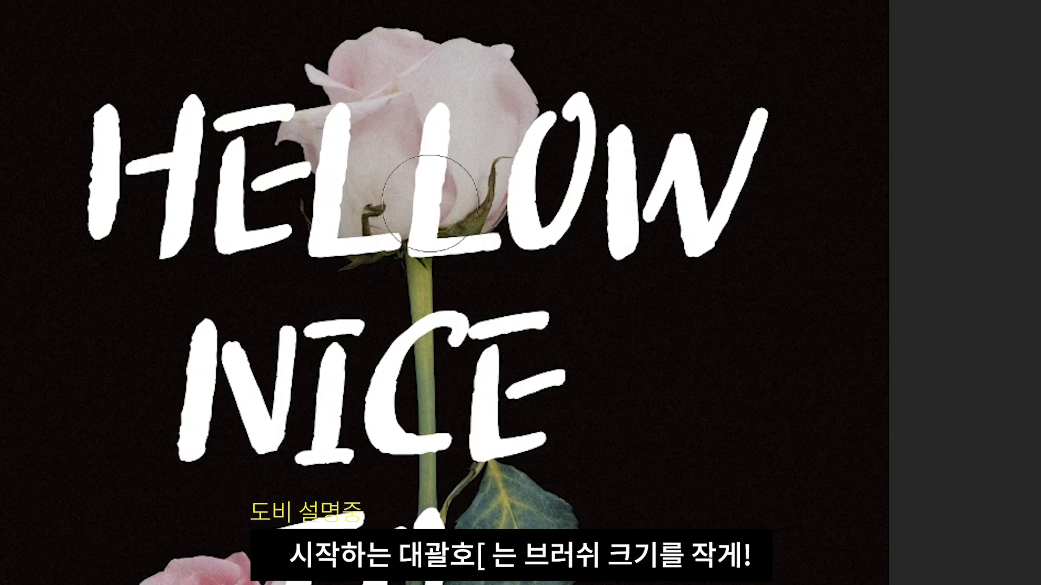
key(bracketleft)
key(bracketleft)
key(bracketleft)
key(bracketleft)
key(bracketleft)
key(bracketleft)
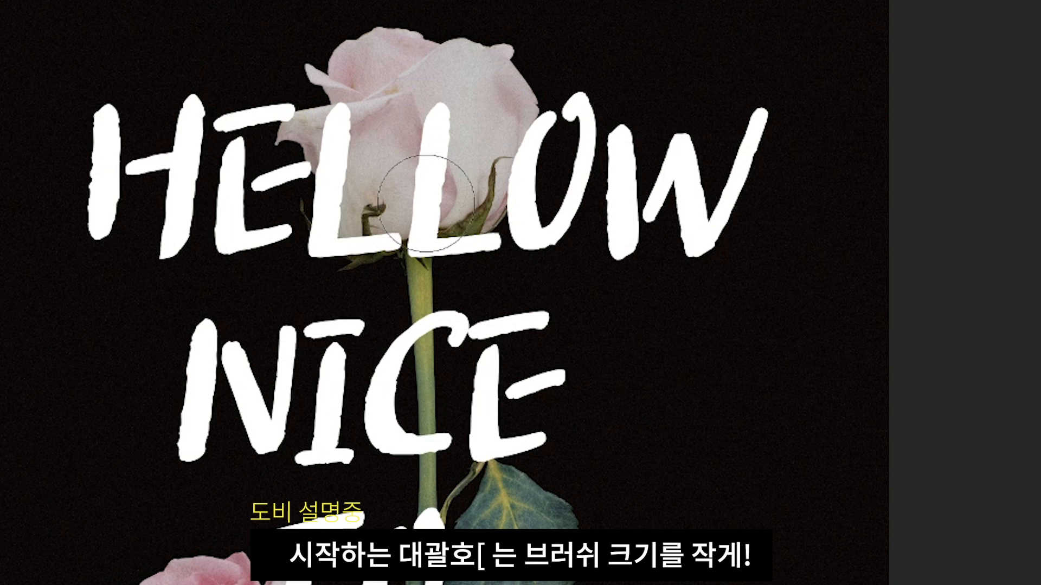
key(bracketleft)
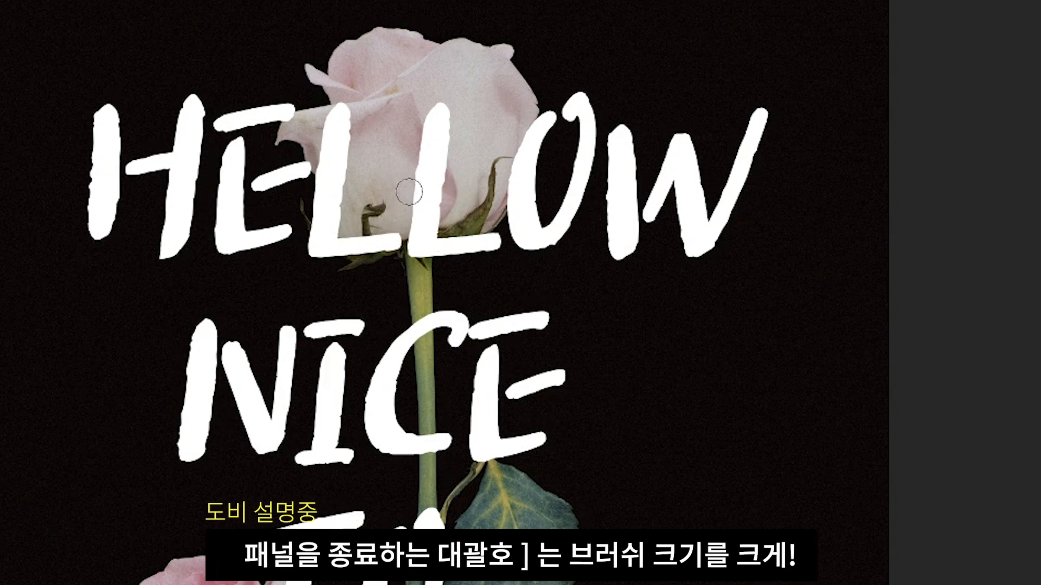
Enlarge the brush again and settle on a size of 90 px.
key(bracketright)
key(bracketright)
key(bracketright)
key(bracketright)
key(bracketright)
key(bracketright)
key(bracketleft)
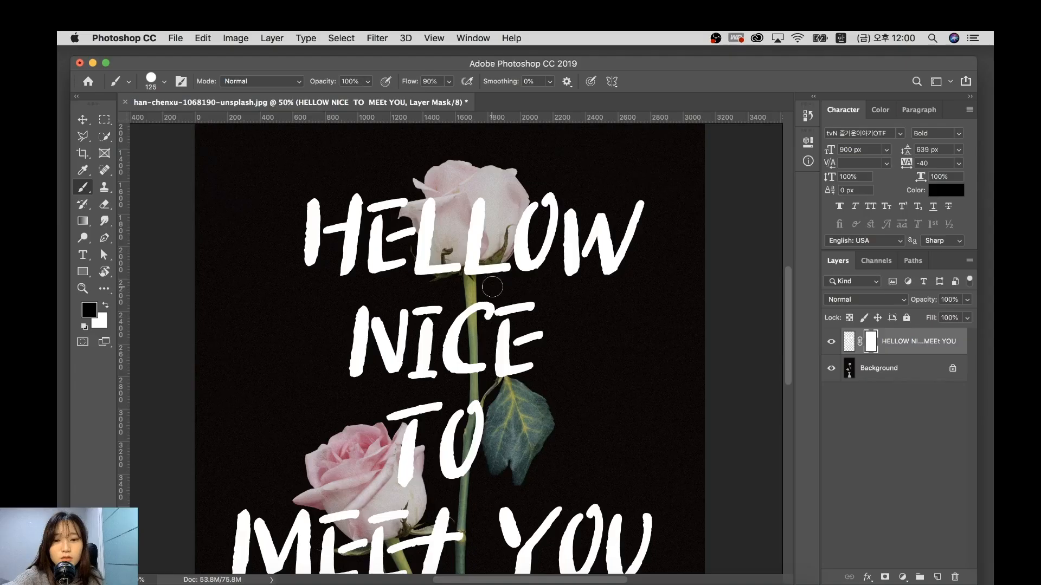
key(bracketleft)
key(bracketleft)
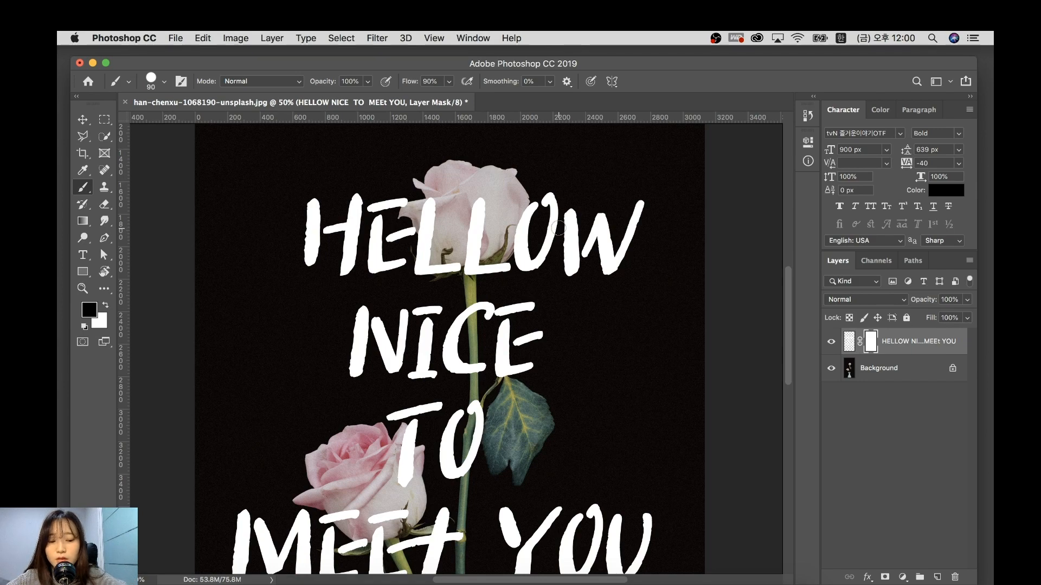
Shrink the brush to 50 px and paint black on the mask where the upper curve of NICE's C crosses the stem.
key(super+plus)
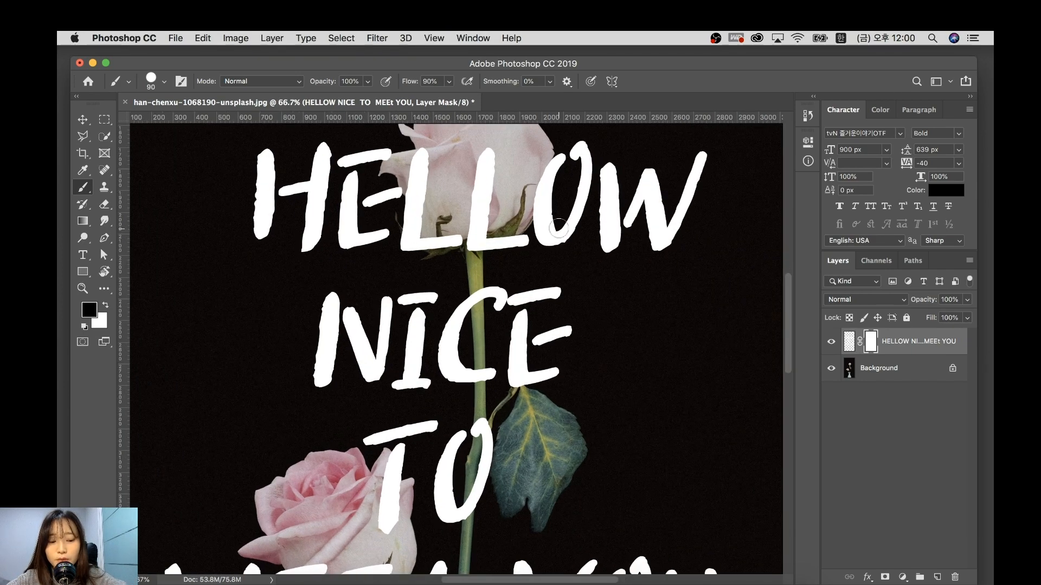
key(super+plus)
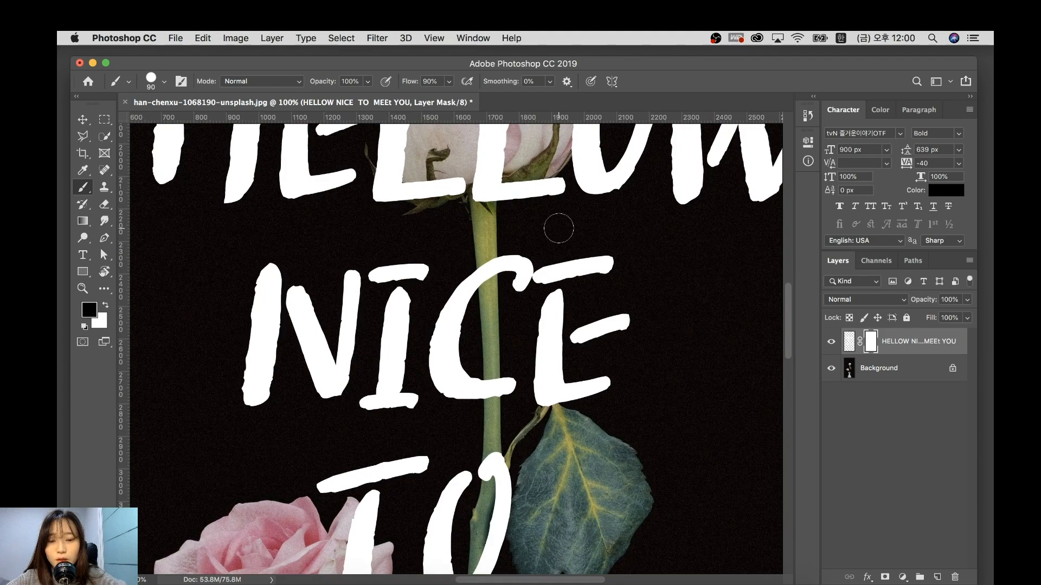
key(super+plus)
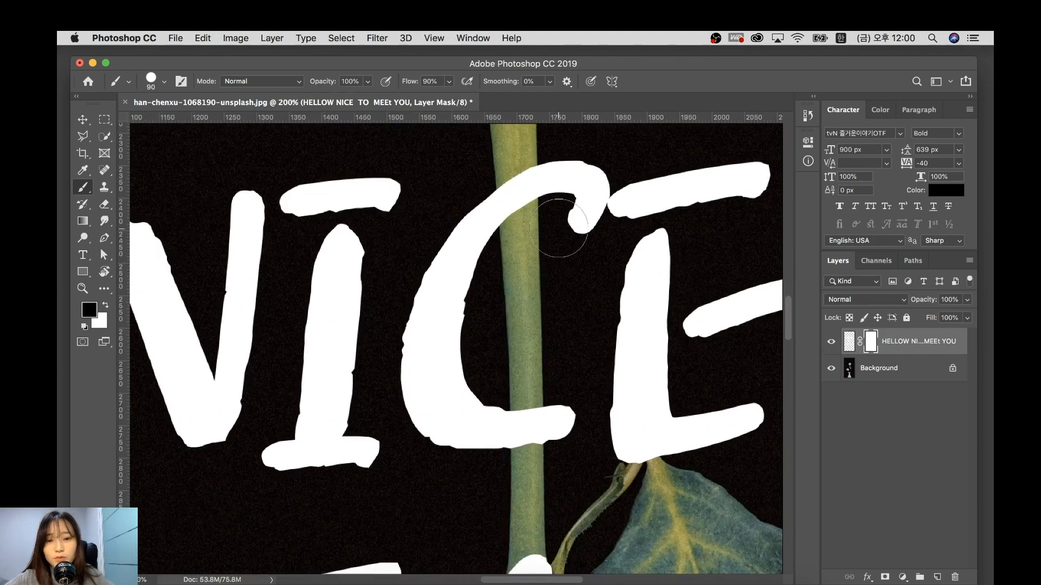
key(bracketleft)
key(bracketleft)
key(bracketleft)
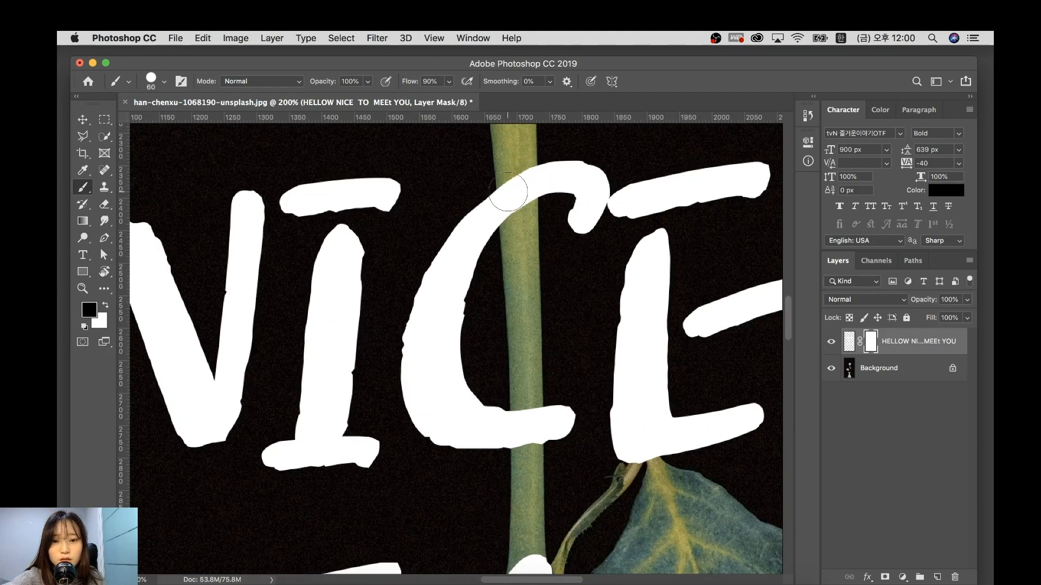
key(bracketleft)
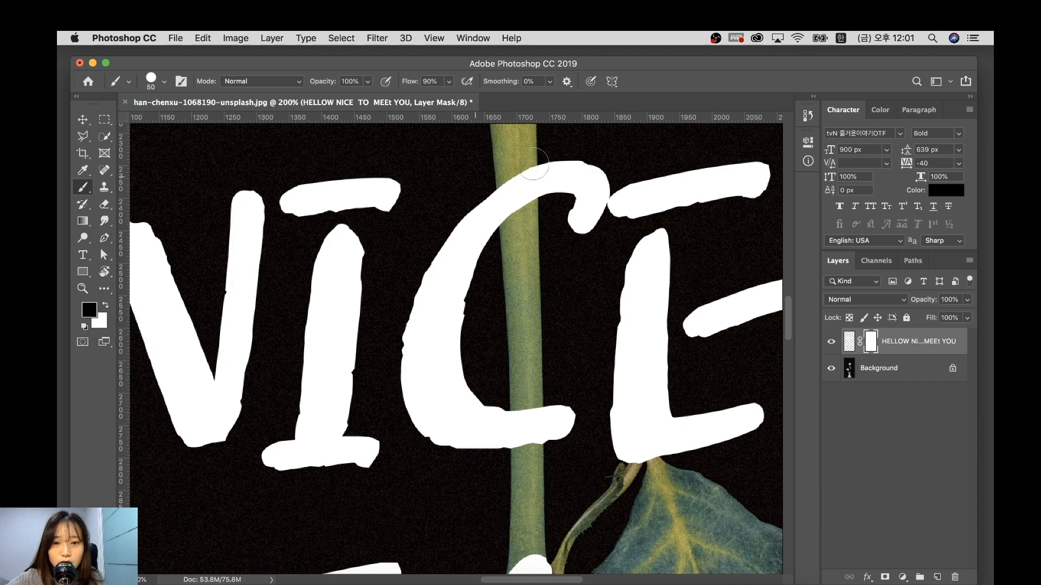
drag(512, 172, 516, 203)
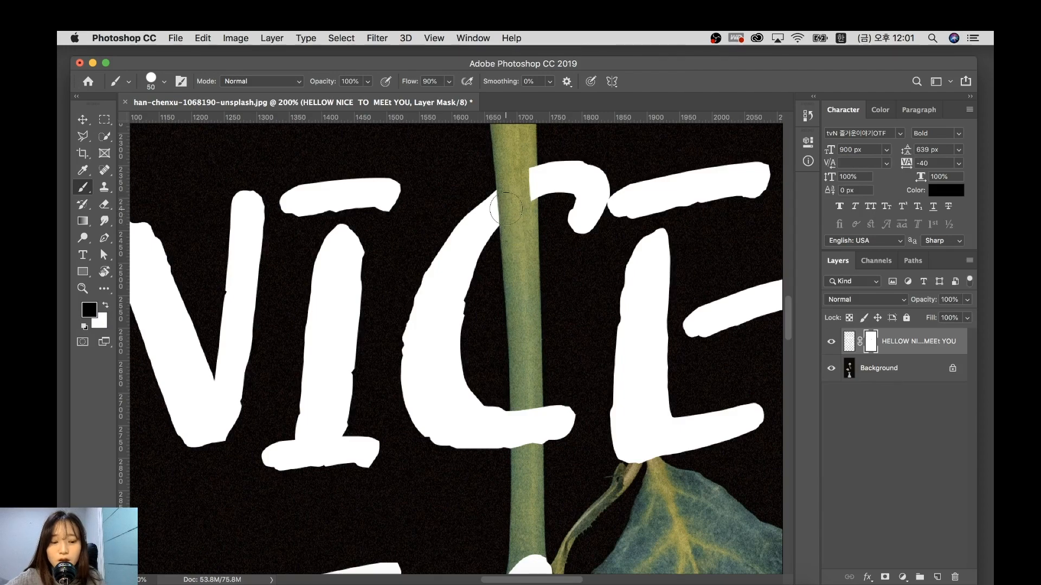
Reduce the brush to 25 px and trim the C's remaining overlap along the right edge of the stem.
key(super+equal)
key(super+equal)
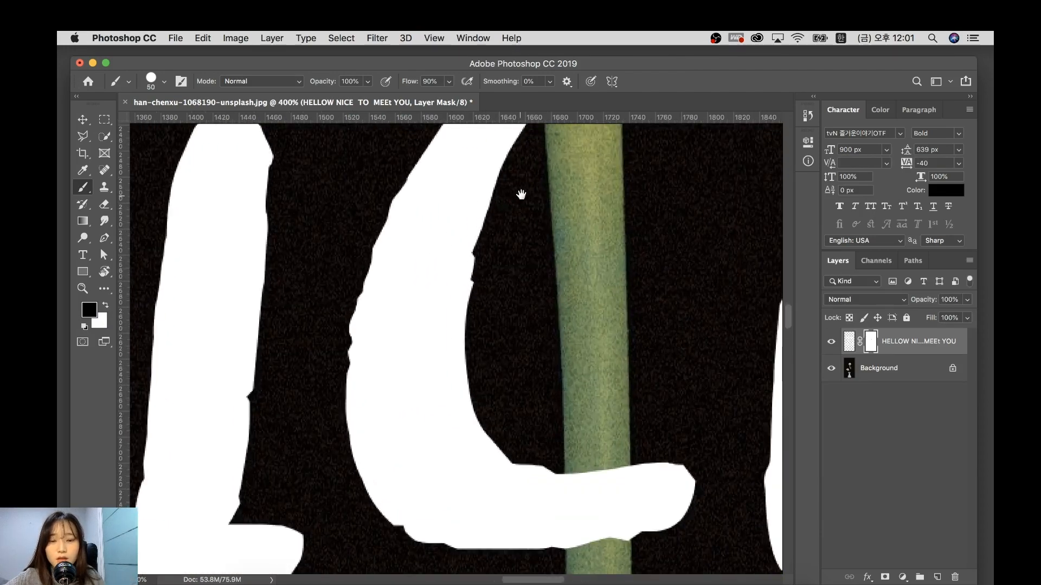
drag(545, 222, 434, 421)
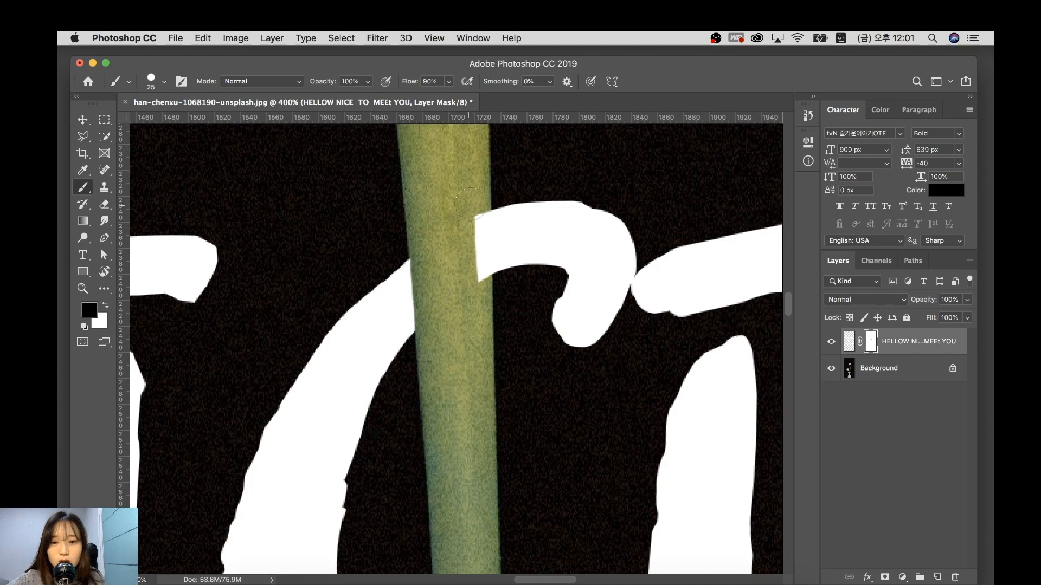
drag(467, 219, 480, 250)
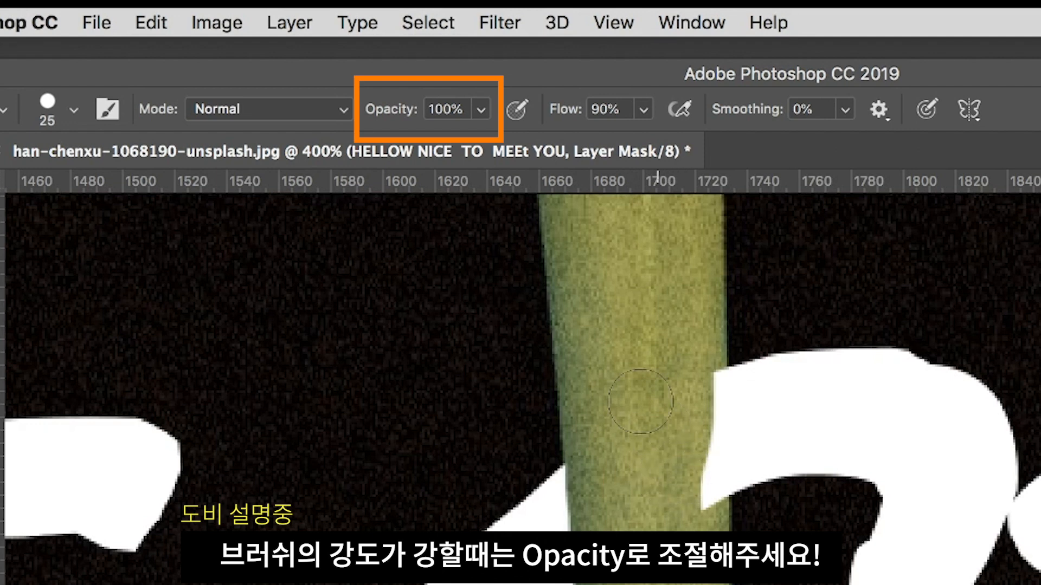
Set the brush opacity to 20% and softly mask the leftover tip of the C beside the stem's right edge.
click(462, 111)
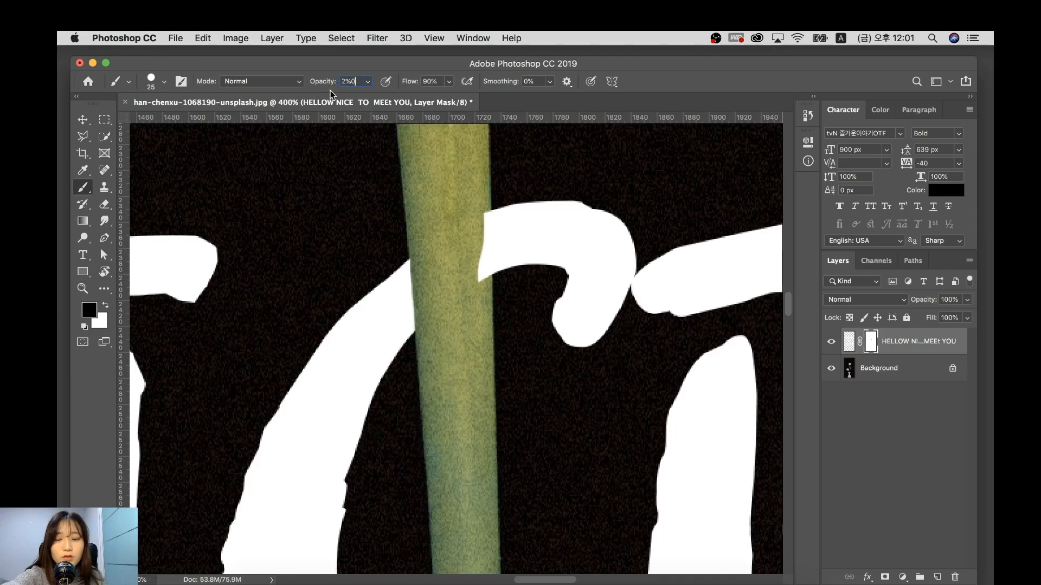
text(20)
key(Return)
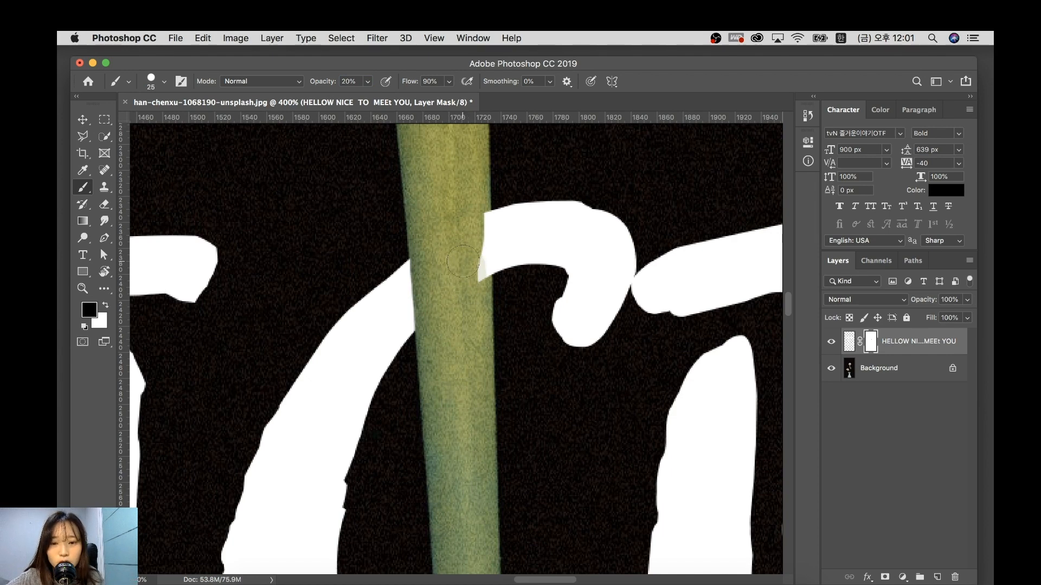
mouse_move(469, 292)
mouse_down()
mouse_move(473, 268)
mouse_move(468, 281)
mouse_up()
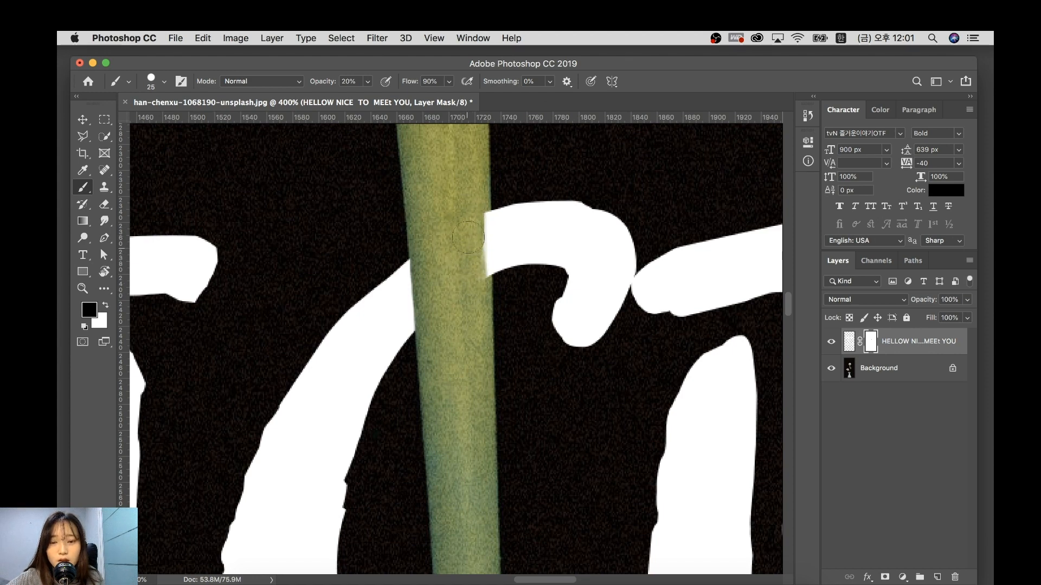
Set the brush opacity to 50% and paint the mask along the stem's right edge to clear the rest of the C's overlap.
text(5)
key(Return)
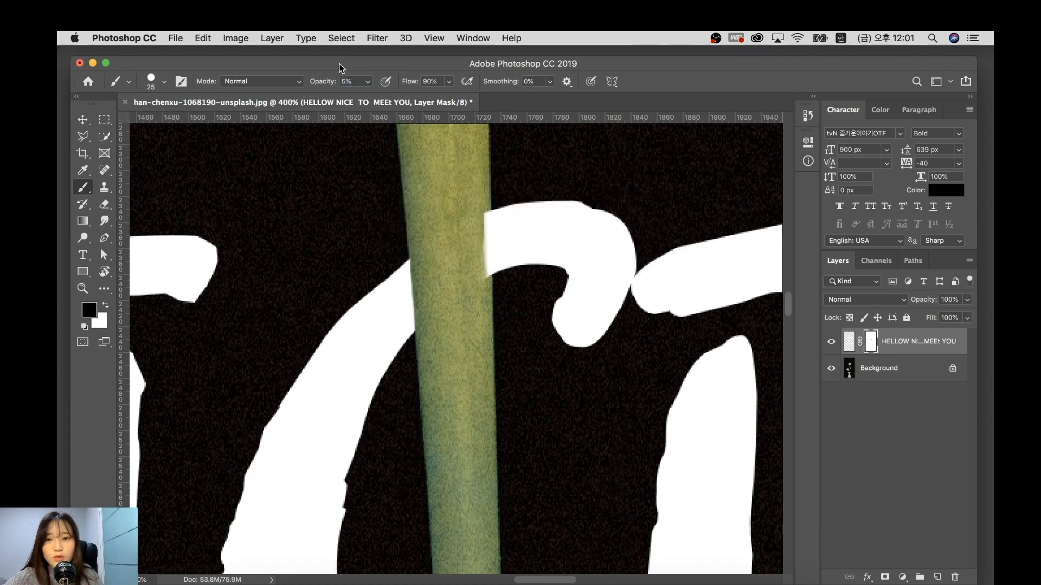
click(333, 76)
text(0)
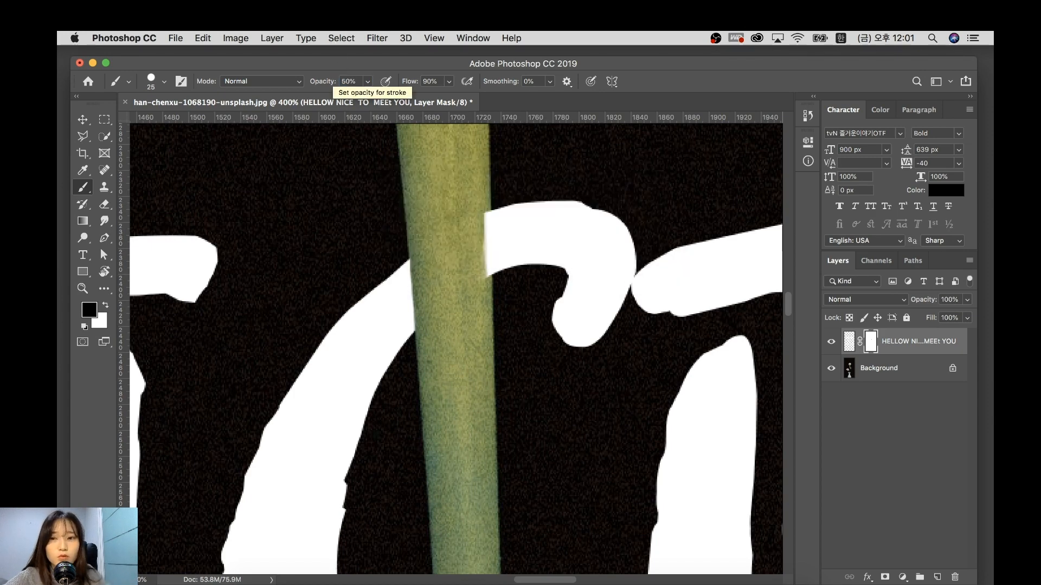
drag(478, 214, 477, 274)
mouse_move(477, 217)
mouse_down()
mouse_move(476, 264)
mouse_move(471, 255)
mouse_up()
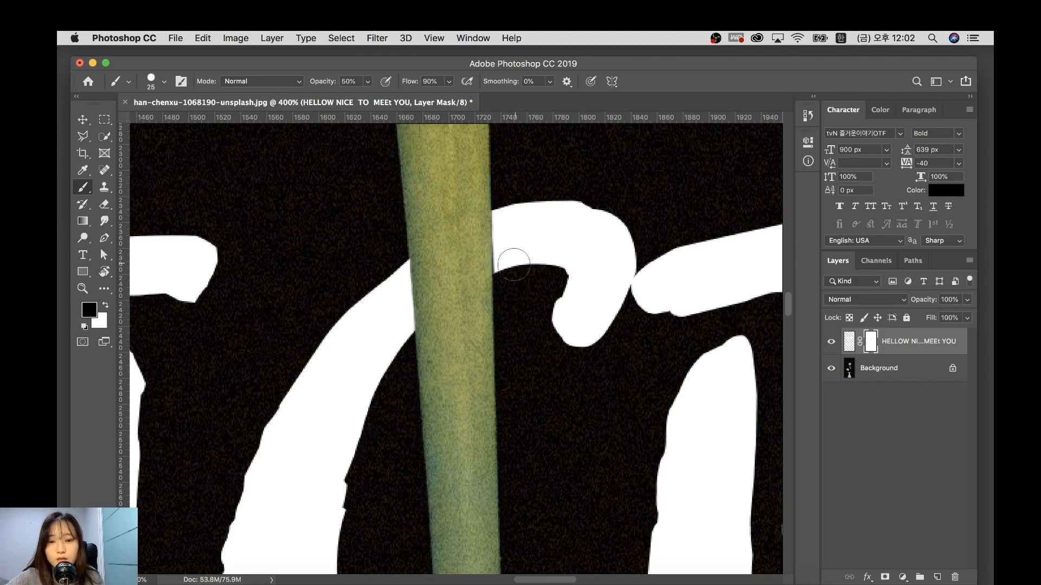
Make white the foreground colour and lower the lettering layer's opacity to 50% to see the stem through it.
key(super+equal)
click(106, 306)
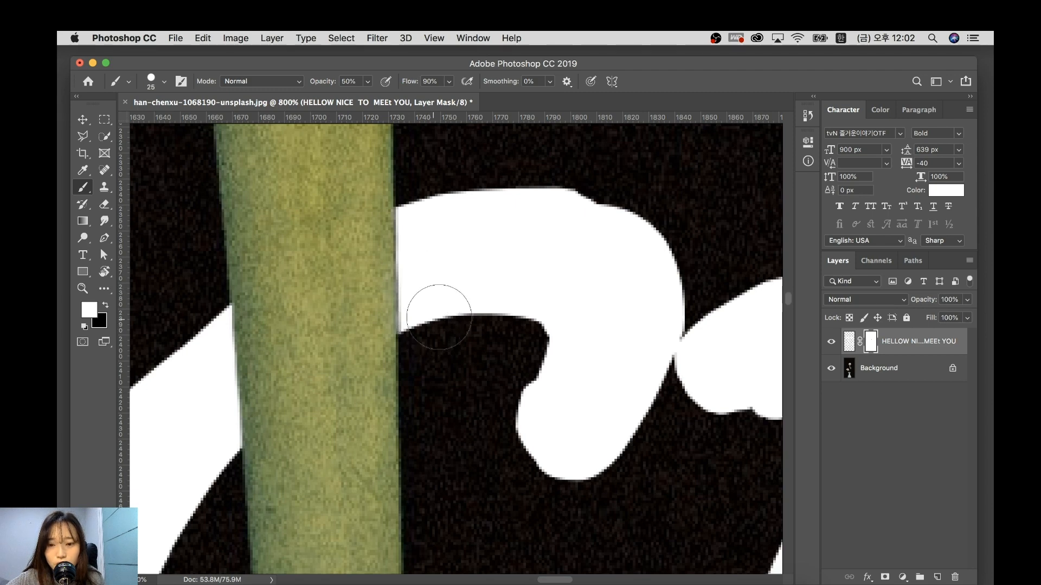
scroll(423, 268, down, 3)
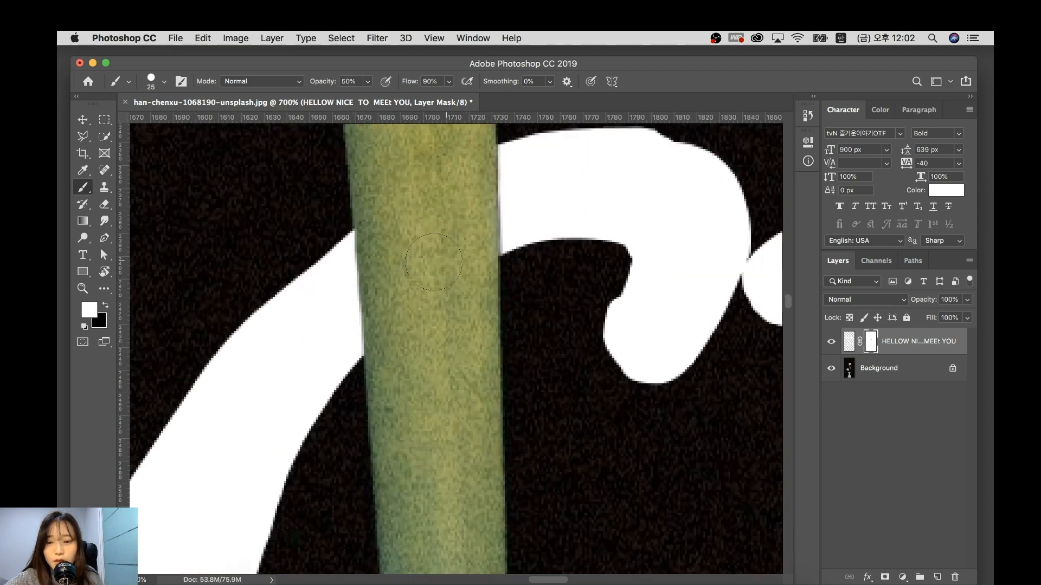
click(949, 300)
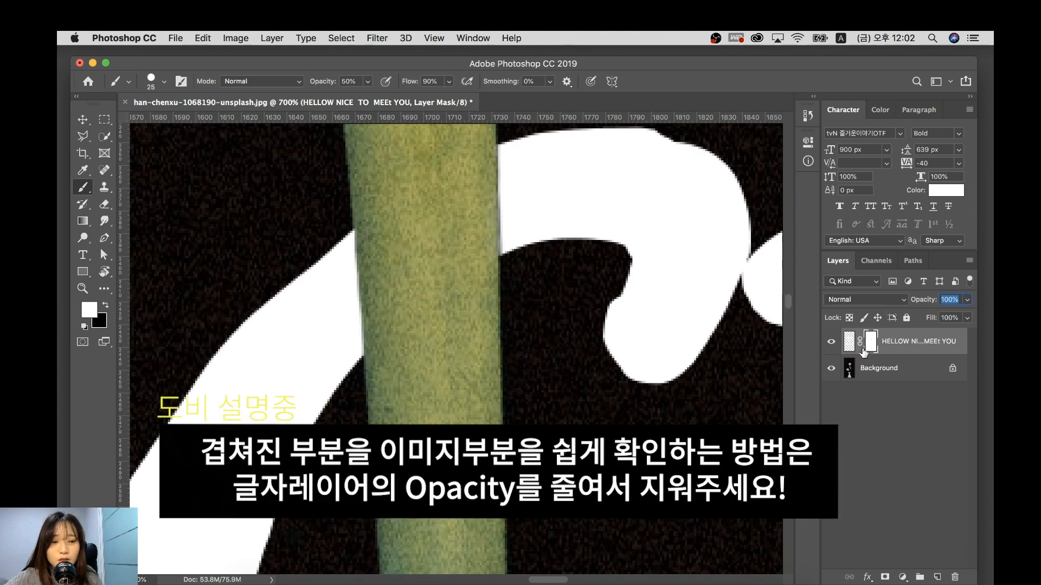
text(50)
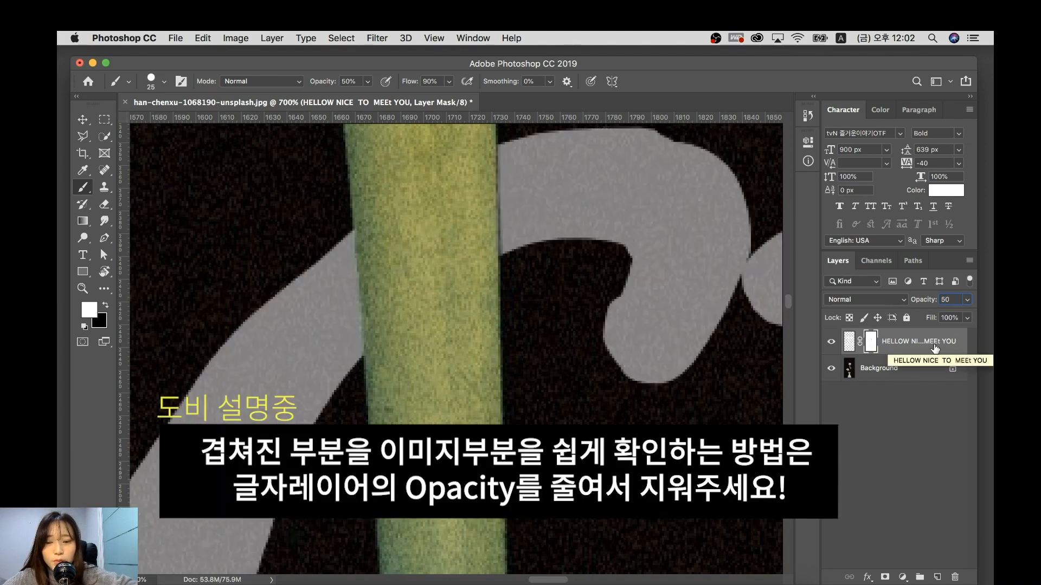
key(Return)
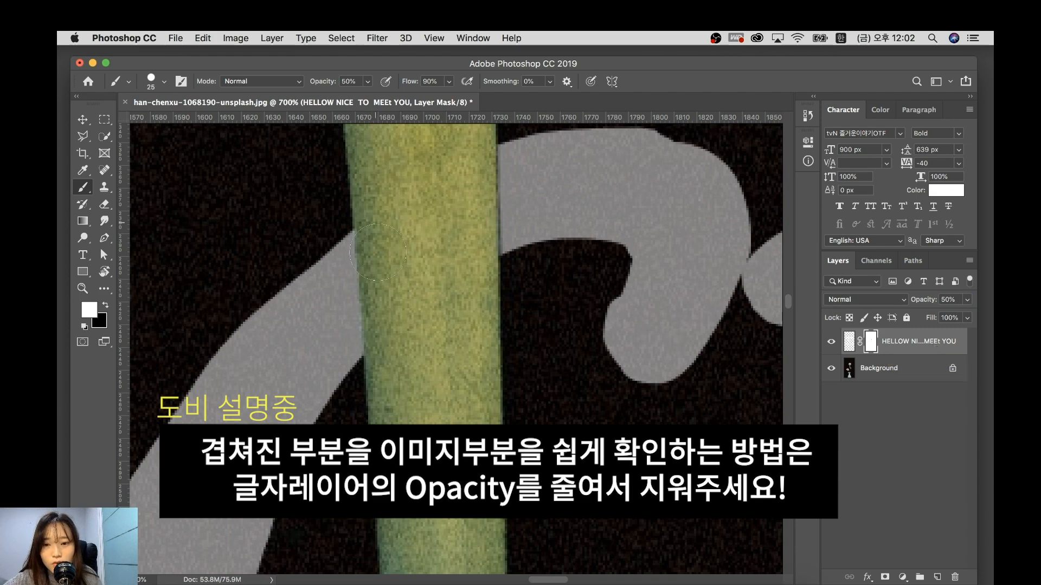
Try a white stroke on the mask at the stem's left edge beside the C, and undo the stroke.
key(super+plus)
key(super+plus)
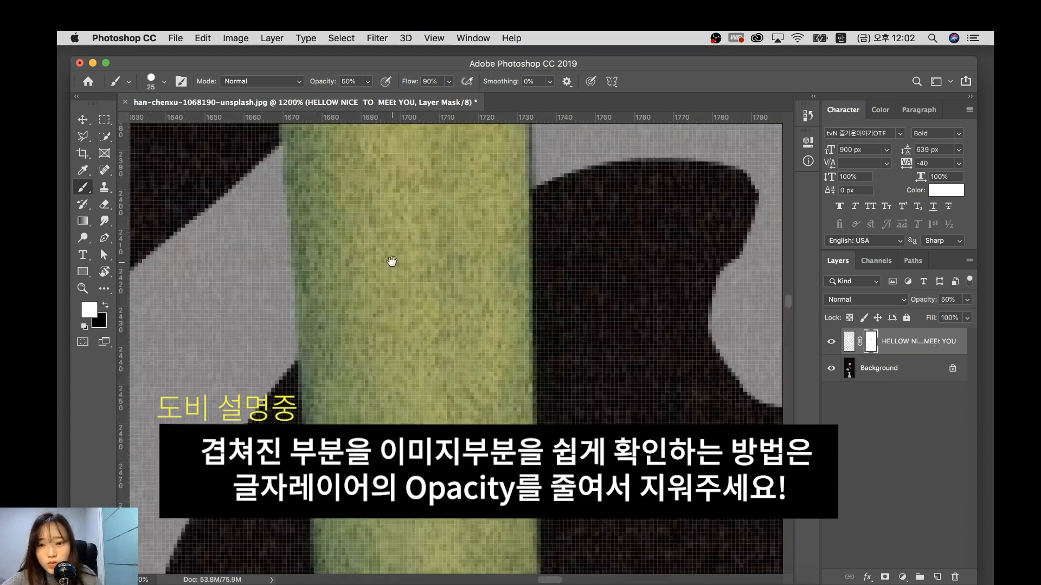
drag(377, 243, 481, 348)
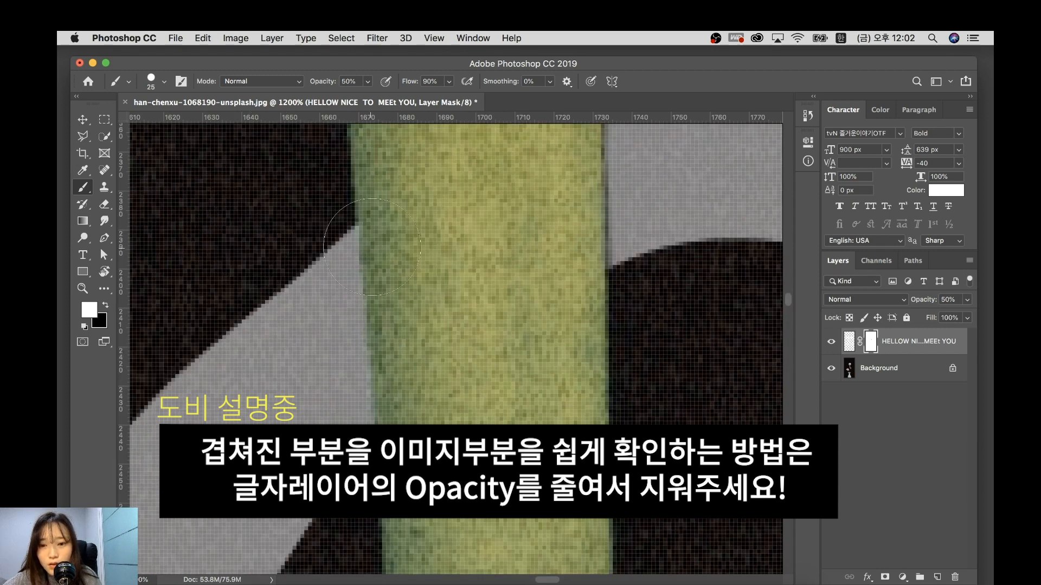
click(406, 228)
key(super+z)
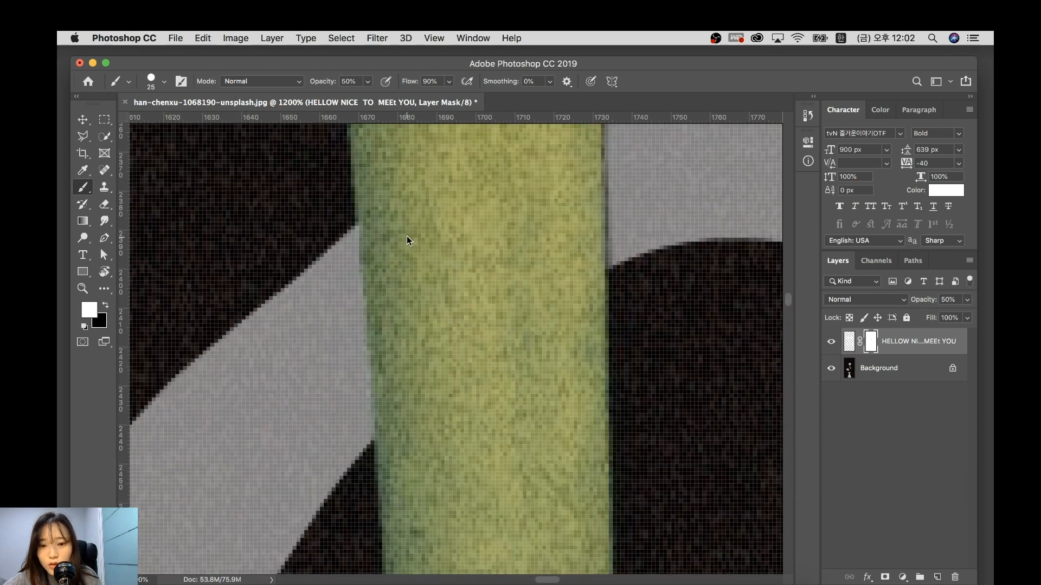
Switch the foreground colour back to black and set the lettering layer's opacity to 100%.
click(106, 305)
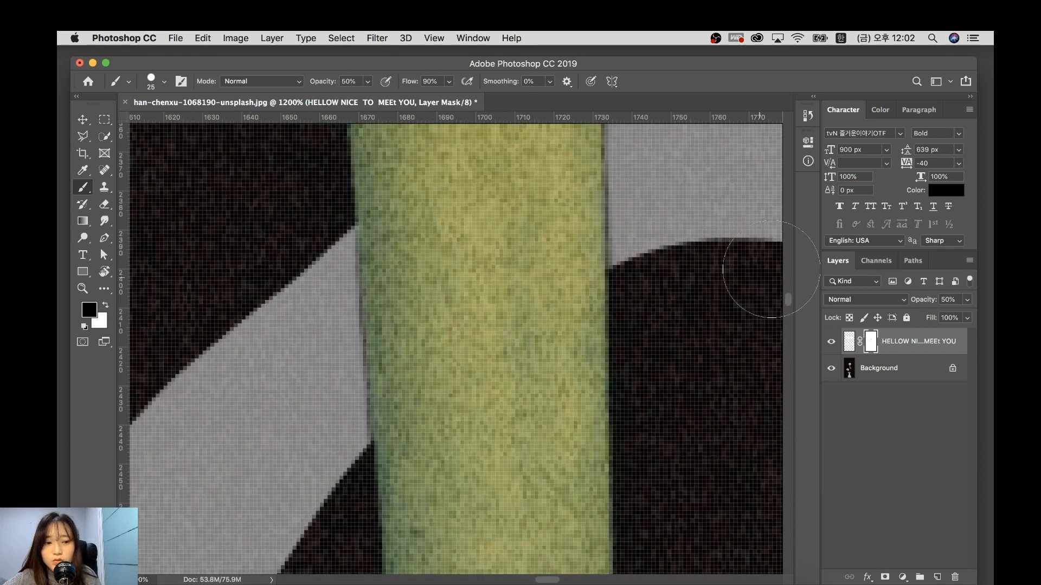
click(950, 300)
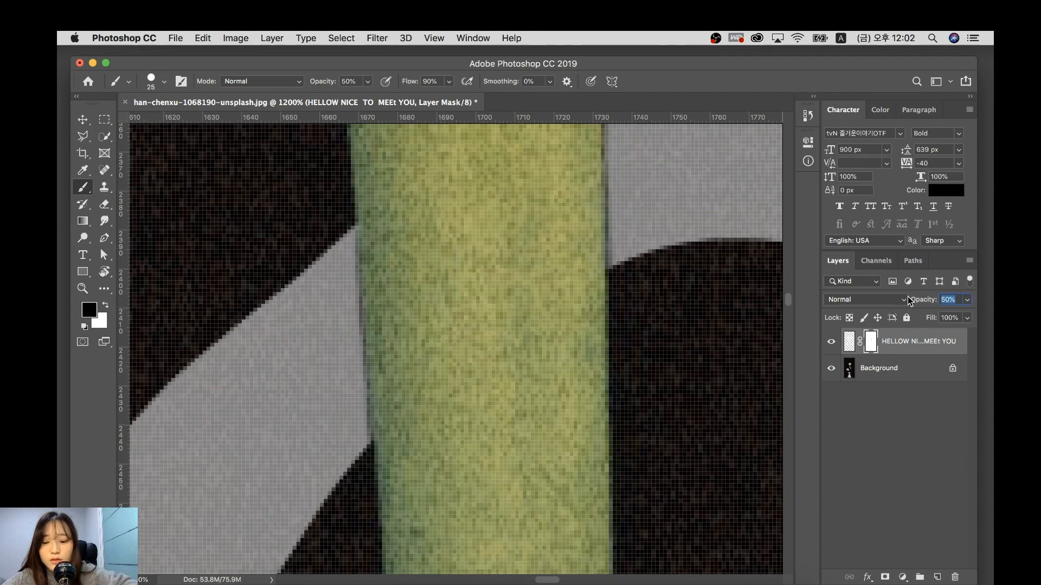
text(100)
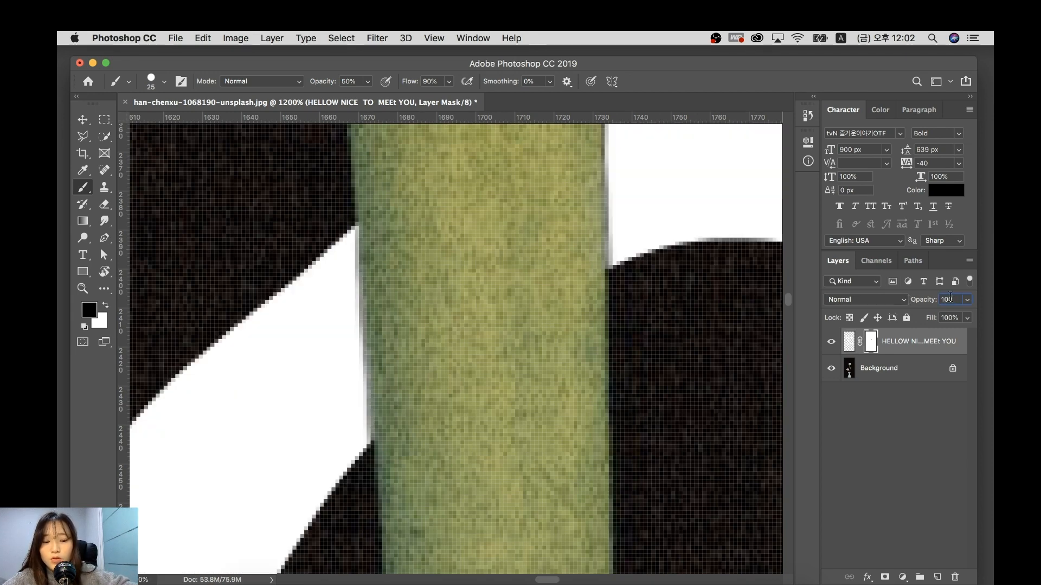
Examine in the whole poster and close up how the stem passes over the C of NICE.
key(super+minus)
key(super+minus)
key(super+minus)
key(super+minus)
key(super+minus)
key(super+minus)
key(super+minus)
key(super+minus)
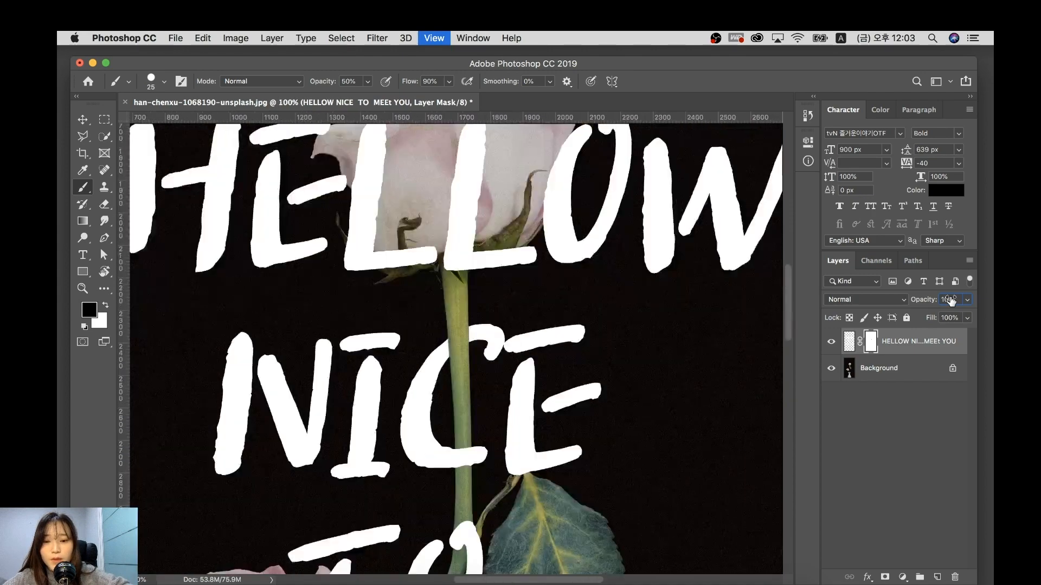
key(super+minus)
drag(493, 324, 510, 250)
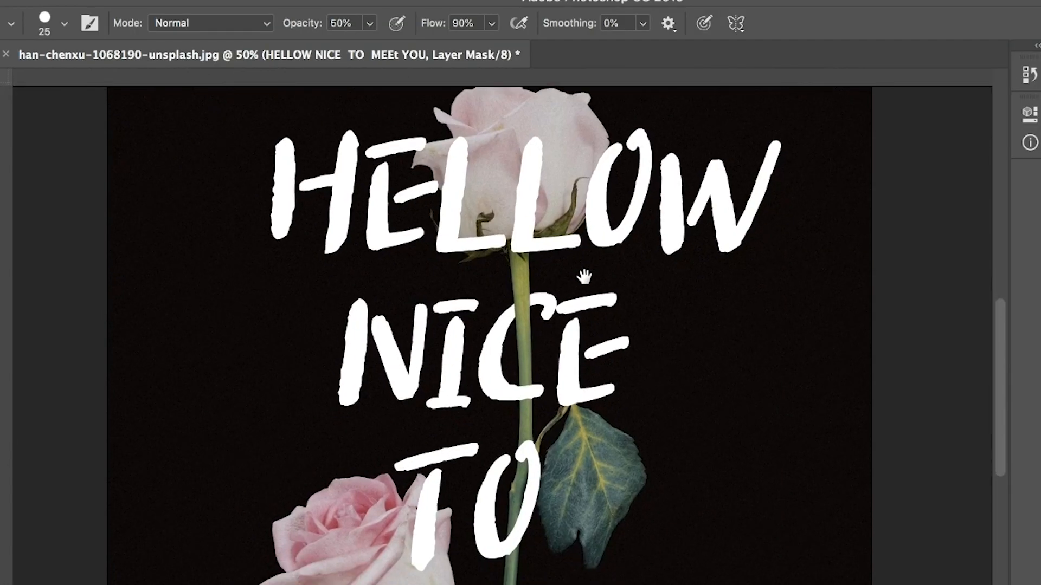
key(super+r)
key(super+plus)
key(super+plus)
key(super+plus)
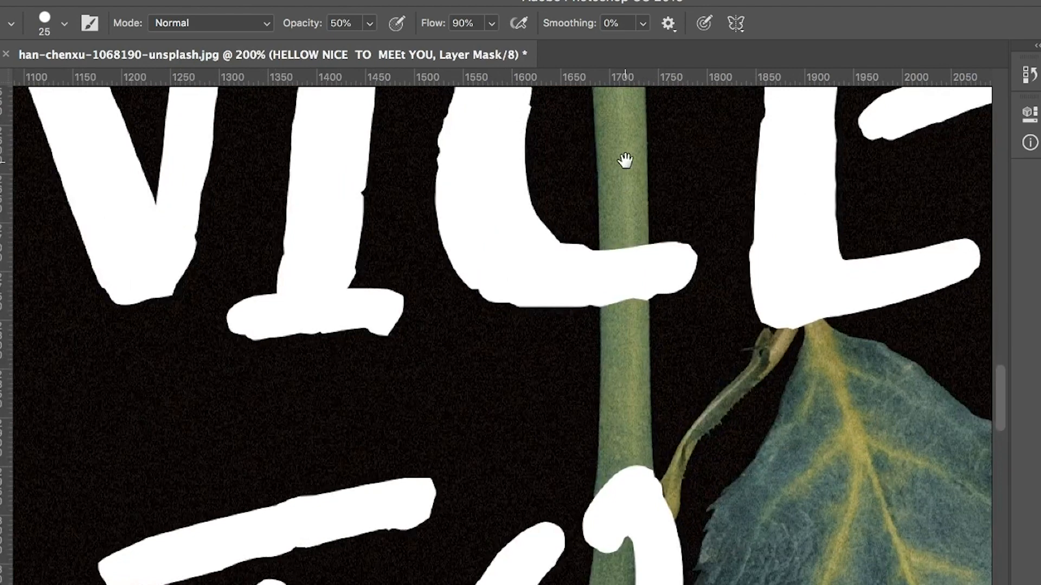
drag(623, 158, 591, 456)
key(super+r)
key(super+r)
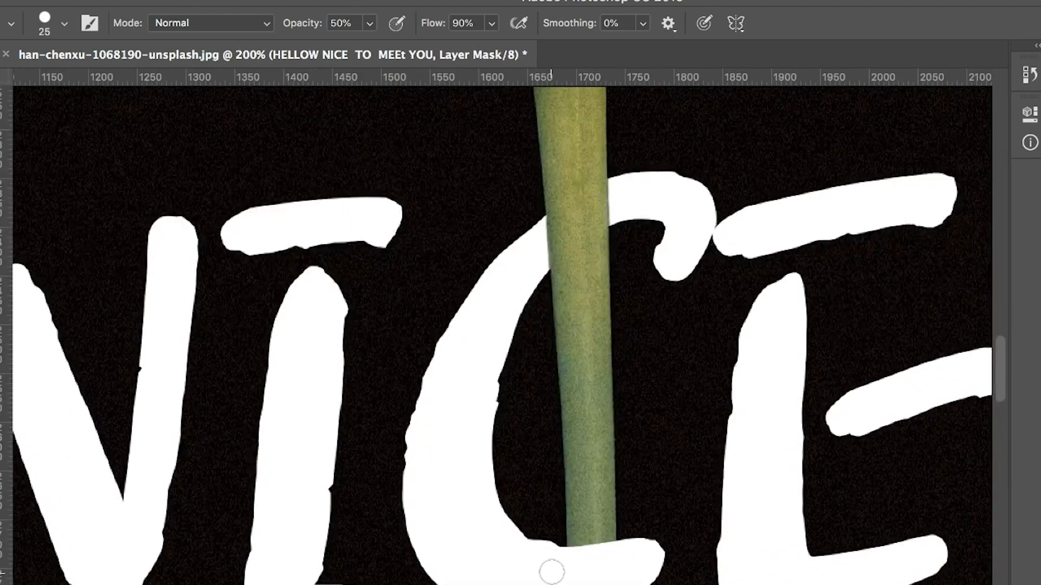
Set the brush opacity to 100% and paint the mask black where the C's lower stroke crosses the stem.
key(super+plus)
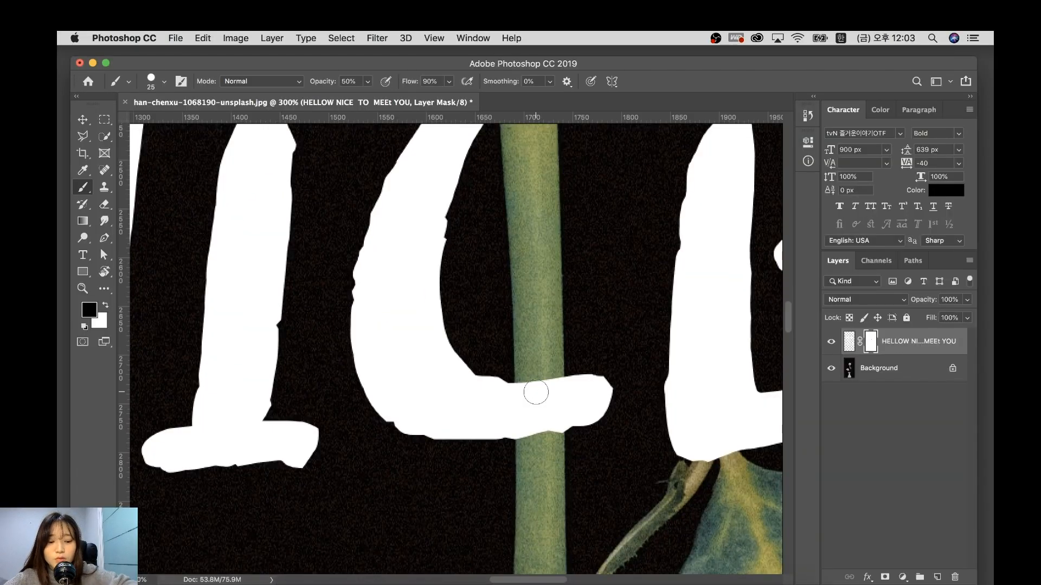
key(super+plus)
drag(548, 379, 513, 349)
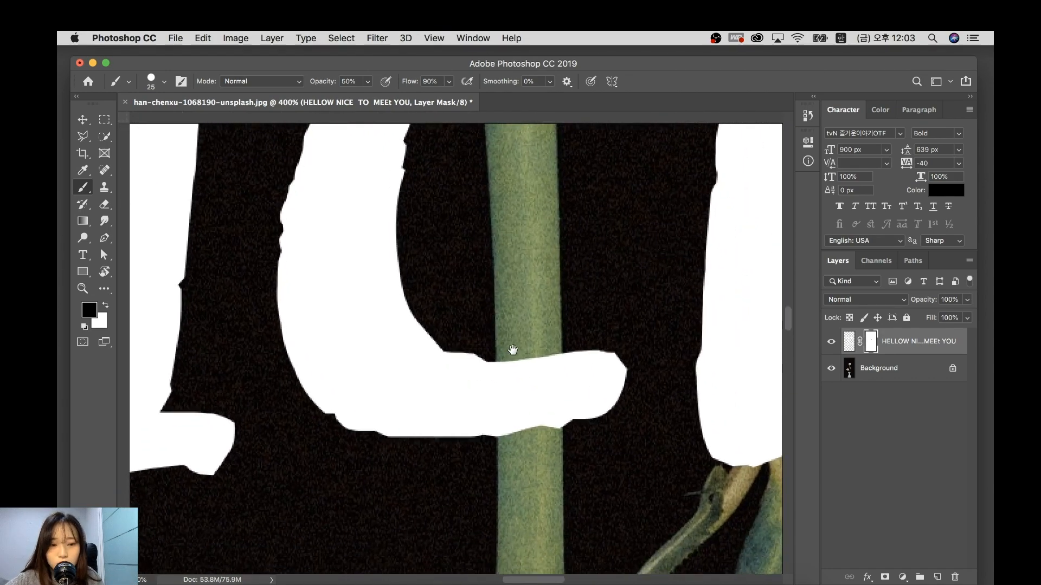
key(super+plus)
key(super+plus)
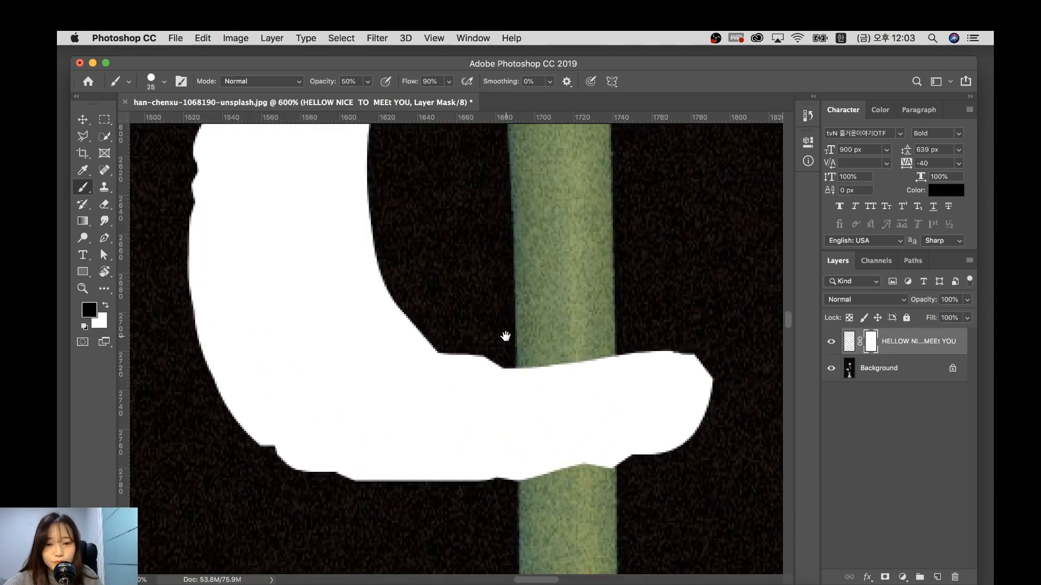
drag(483, 341, 481, 408)
click(351, 81)
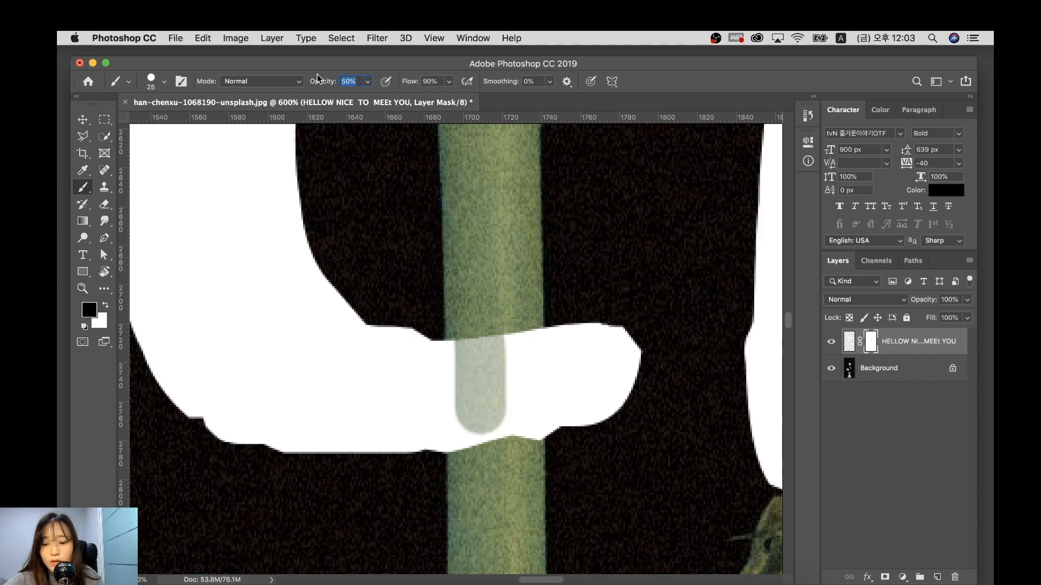
text(10)
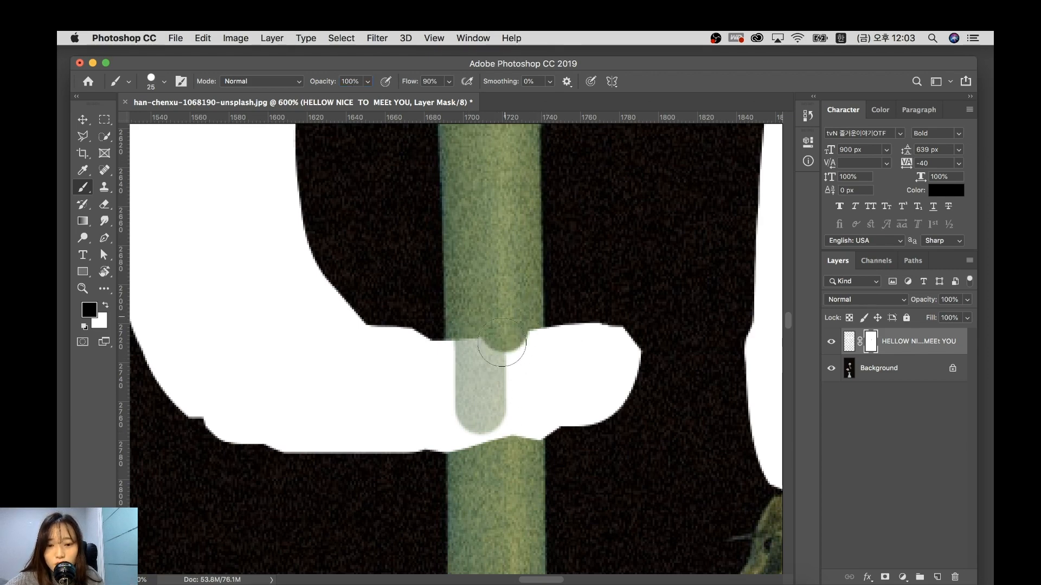
mouse_move(502, 343)
mouse_down()
mouse_move(493, 321)
mouse_move(477, 365)
mouse_move(488, 320)
mouse_up()
mouse_move(486, 380)
mouse_down()
mouse_move(484, 437)
mouse_move(509, 337)
mouse_move(531, 420)
mouse_move(523, 431)
mouse_up()
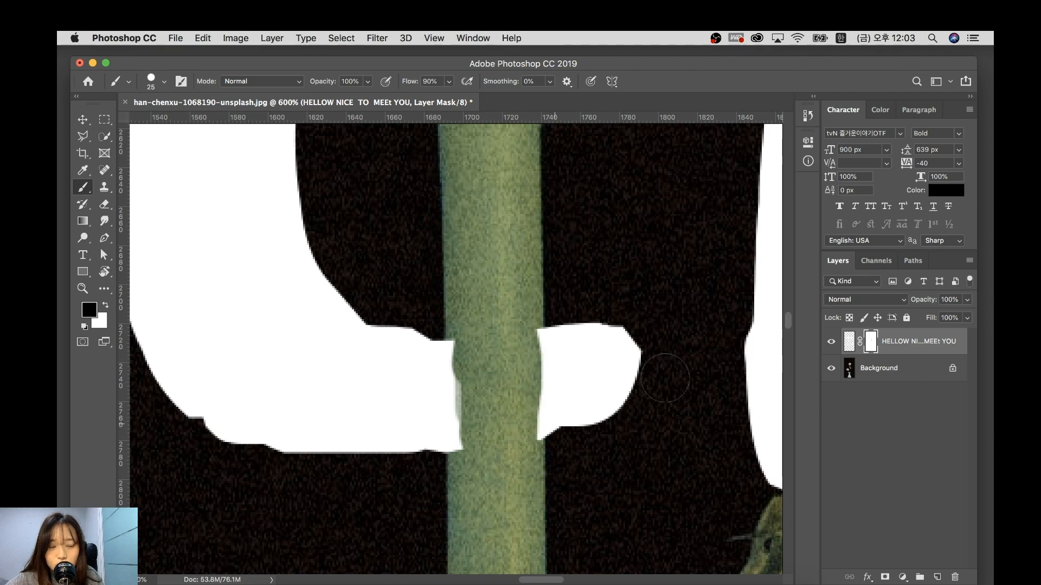
Set the lettering layer's opacity to 30%, try a mask stroke along the stem's left edge, and undo it.
click(952, 299)
key(Caps_Lock)
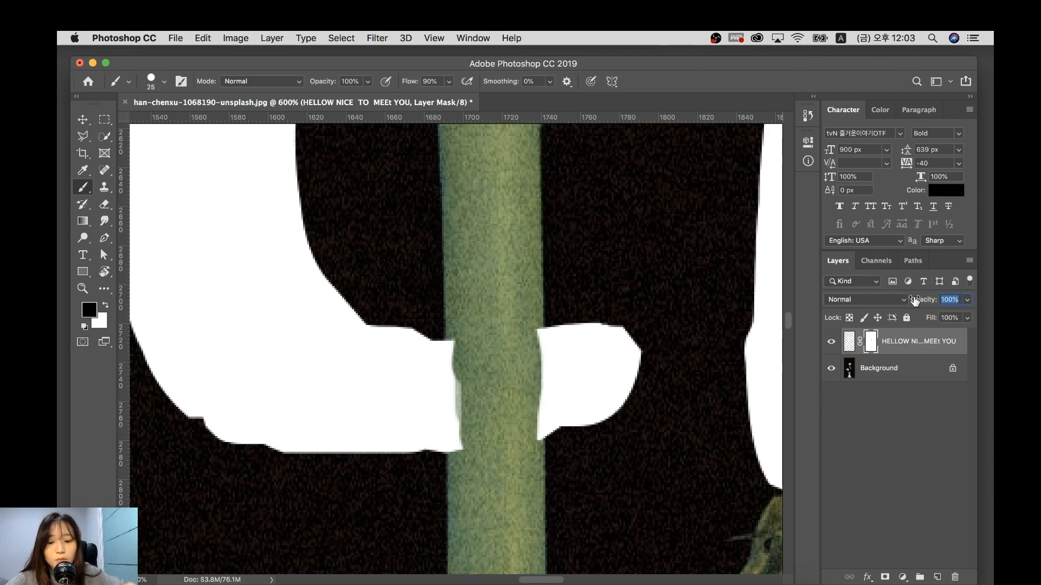
text(30)
key(Caps_Lock)
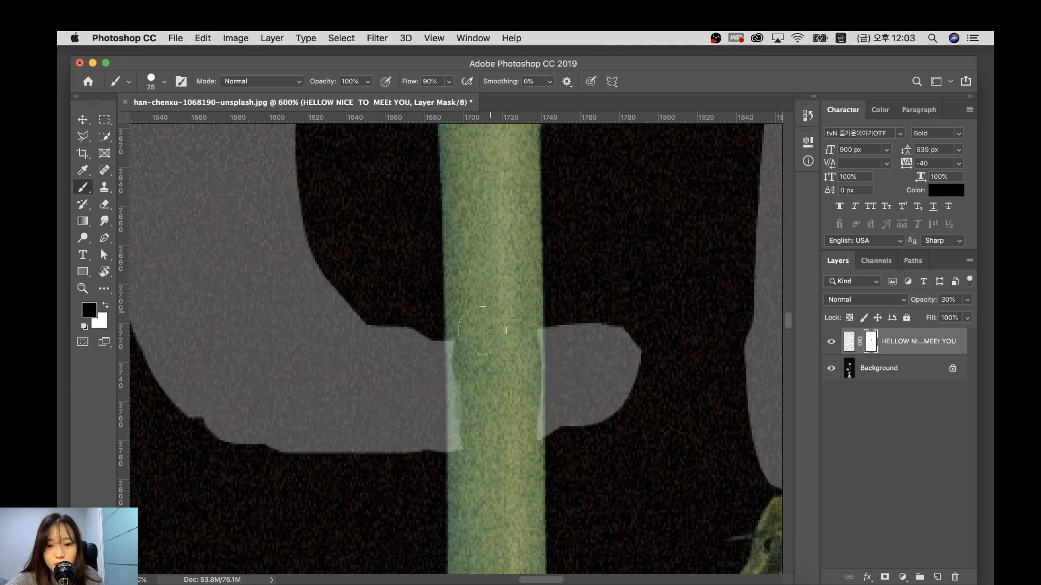
key(super+plus)
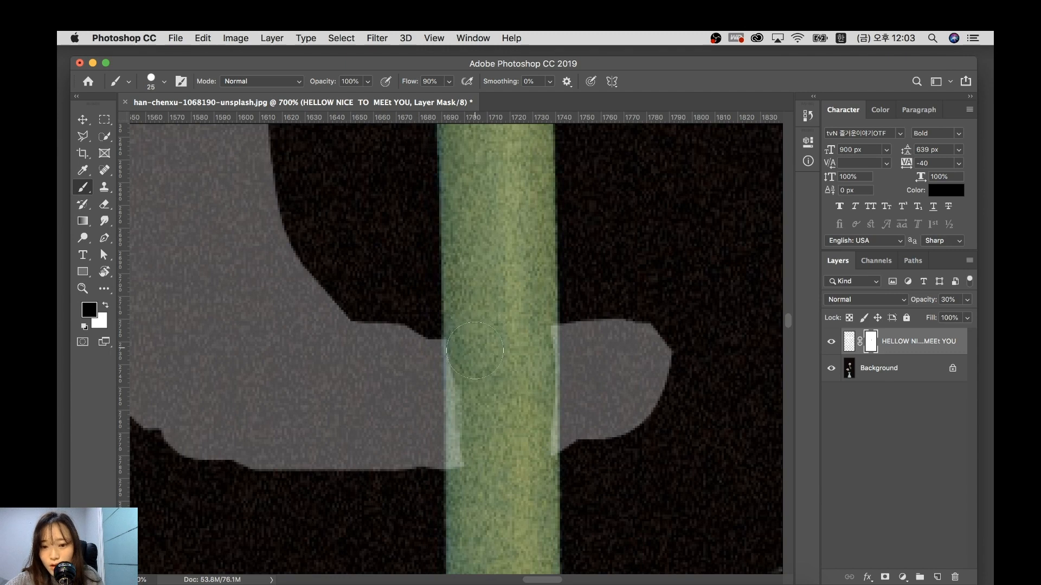
drag(475, 351, 472, 460)
key(super+z)
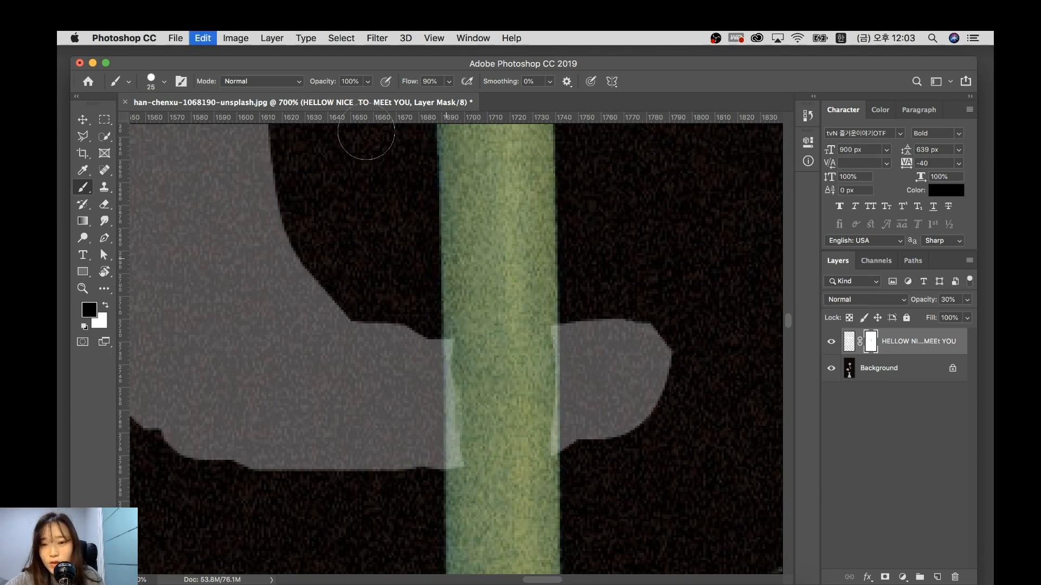
Paint the mask with a 9 px brush along the stem's right edge to clear the C's remaining overlap.
key(super+equal)
key(super+equal)
key(super+equal)
key(super+equal)
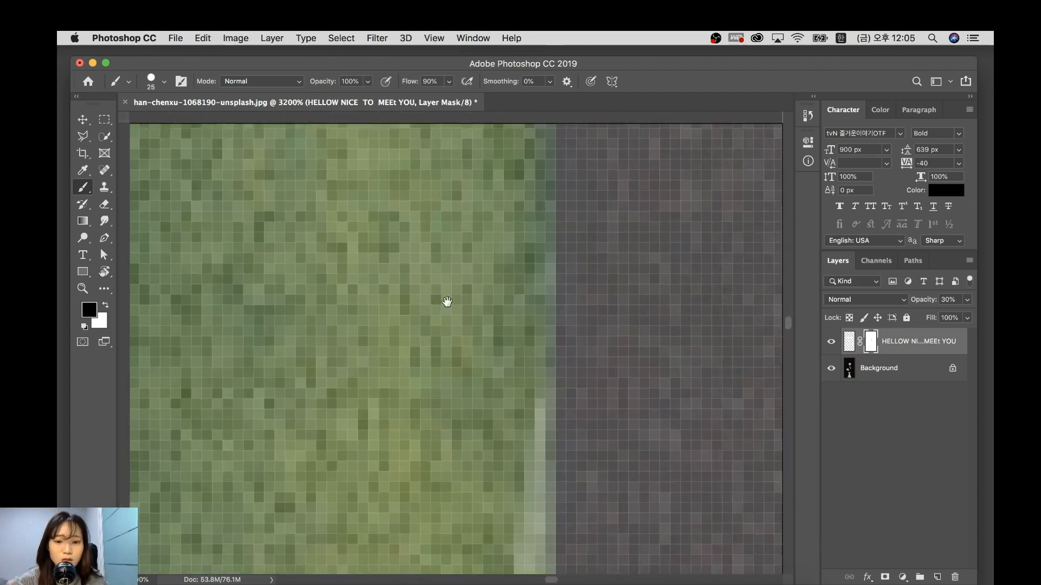
drag(684, 295, 545, 227)
drag(485, 306, 585, 199)
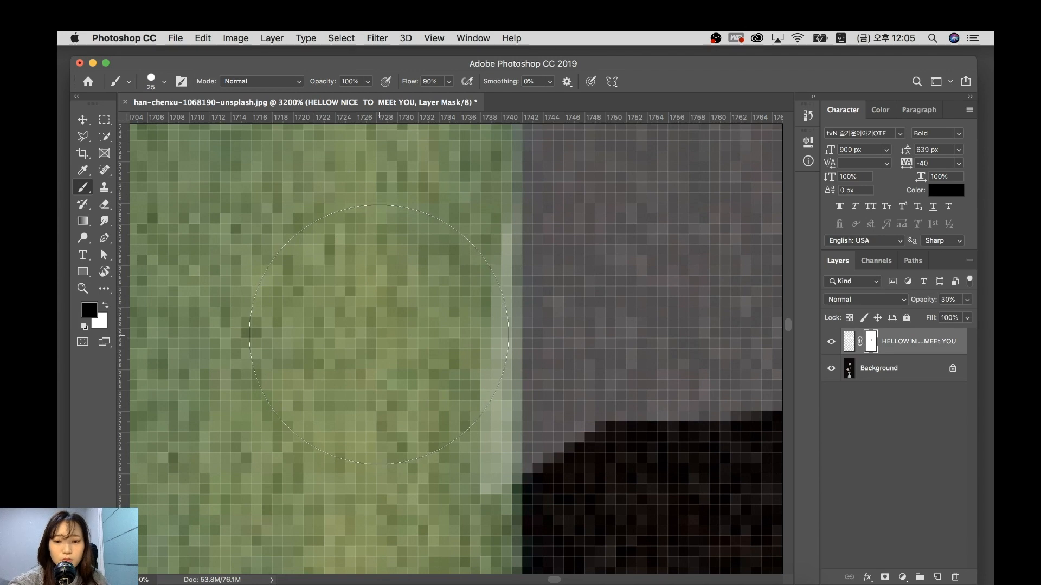
mouse_move(454, 502)
mouse_down()
mouse_move(471, 410)
mouse_move(469, 209)
mouse_up()
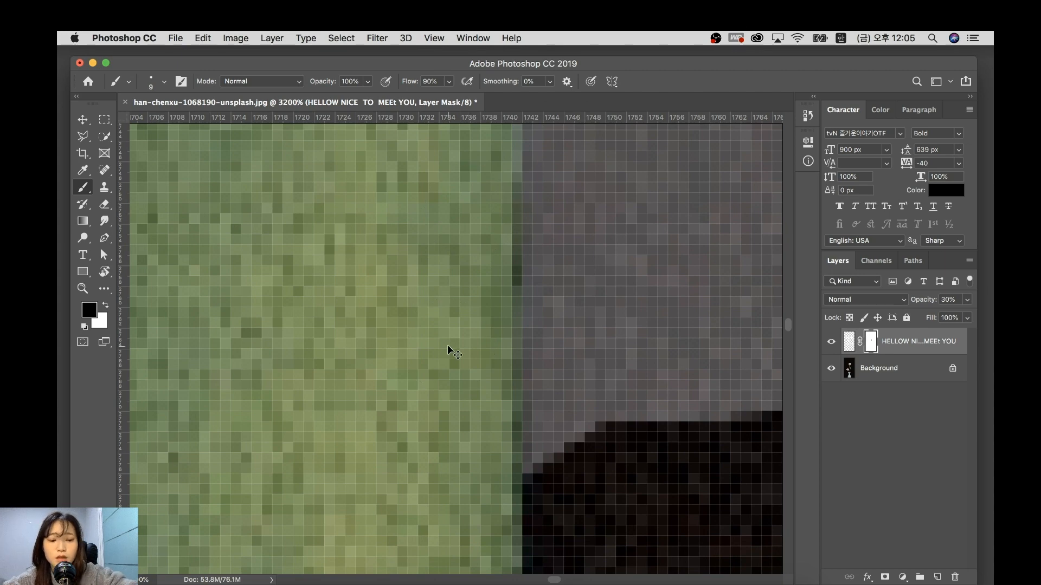
Set the lettering layer's opacity back to 100%.
key(super+minus)
key(super+minus)
key(super+minus)
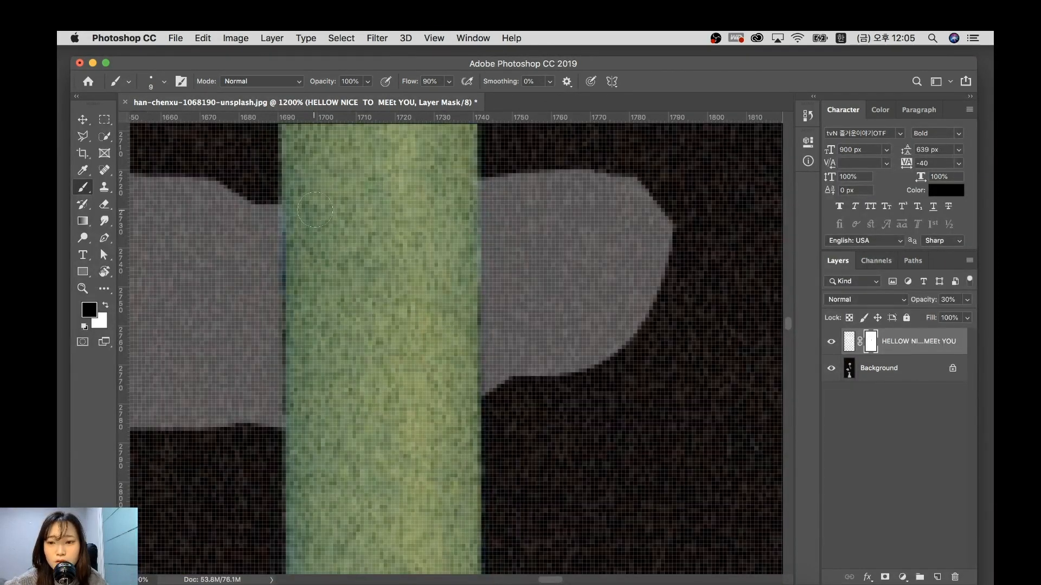
key(super+minus)
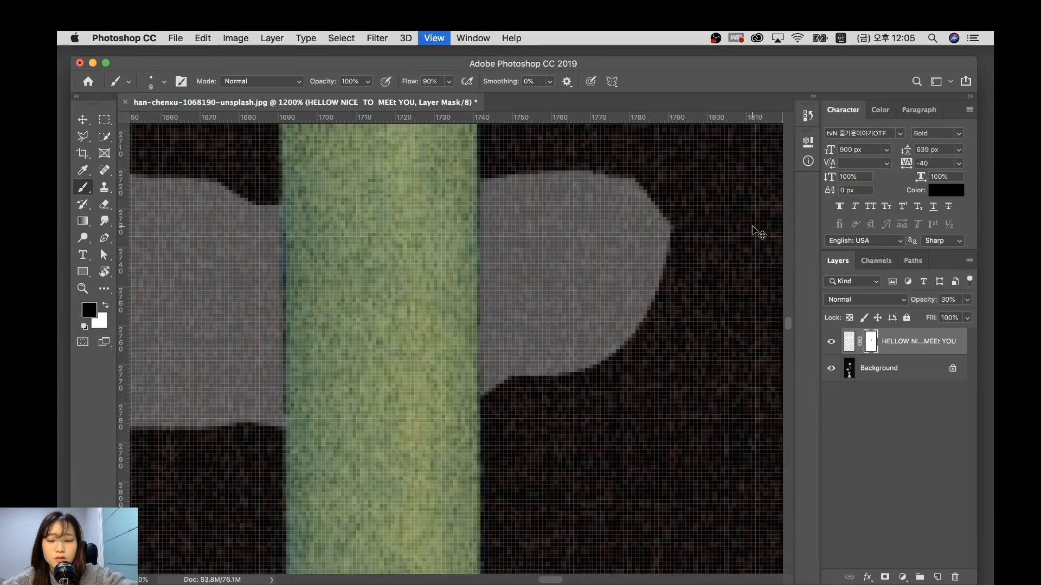
key(super+minus)
key(super+minus)
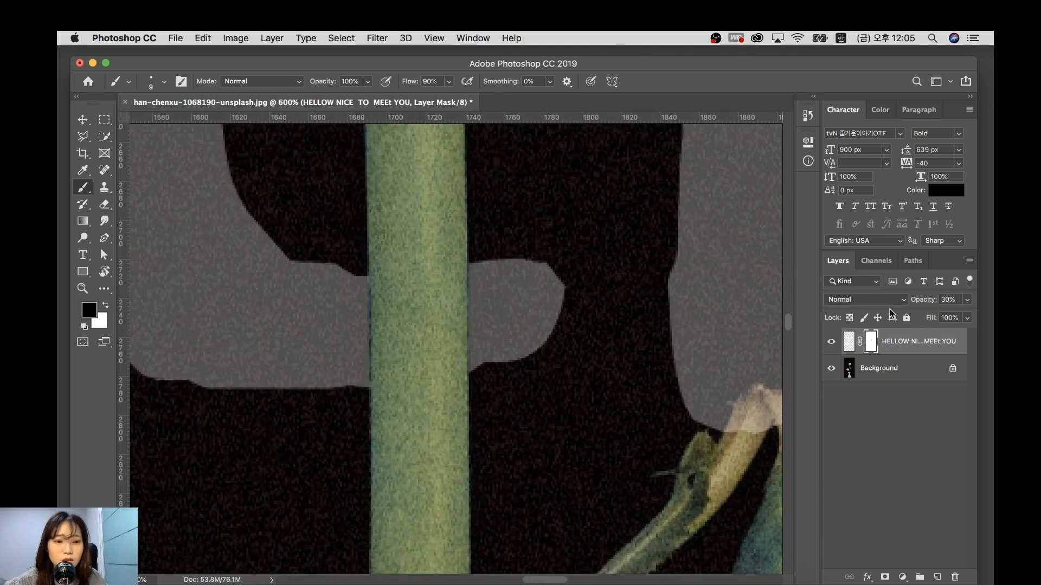
click(955, 301)
text(100)
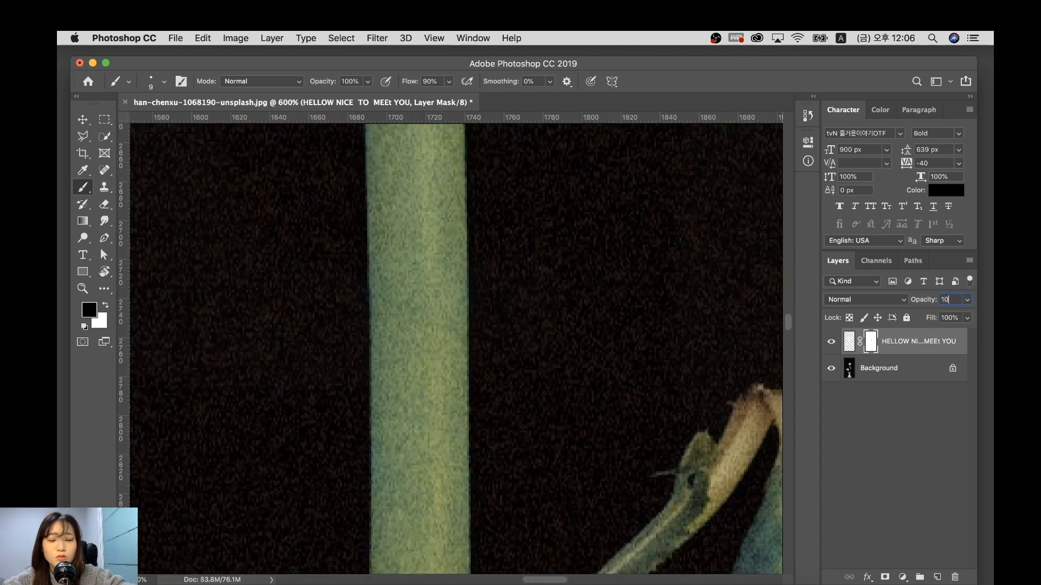
Examine the lettering across the poster, from the lower words up to HELLOW over the upper rose.
key(super+minus)
key(super+minus)
key(super+minus)
key(super+minus)
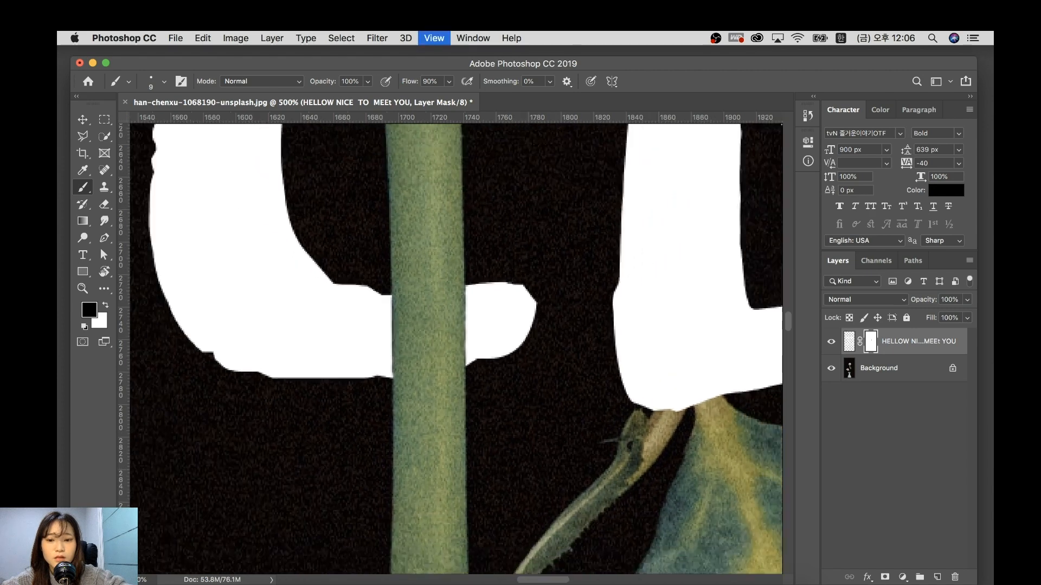
key(super+minus)
key(super+minus)
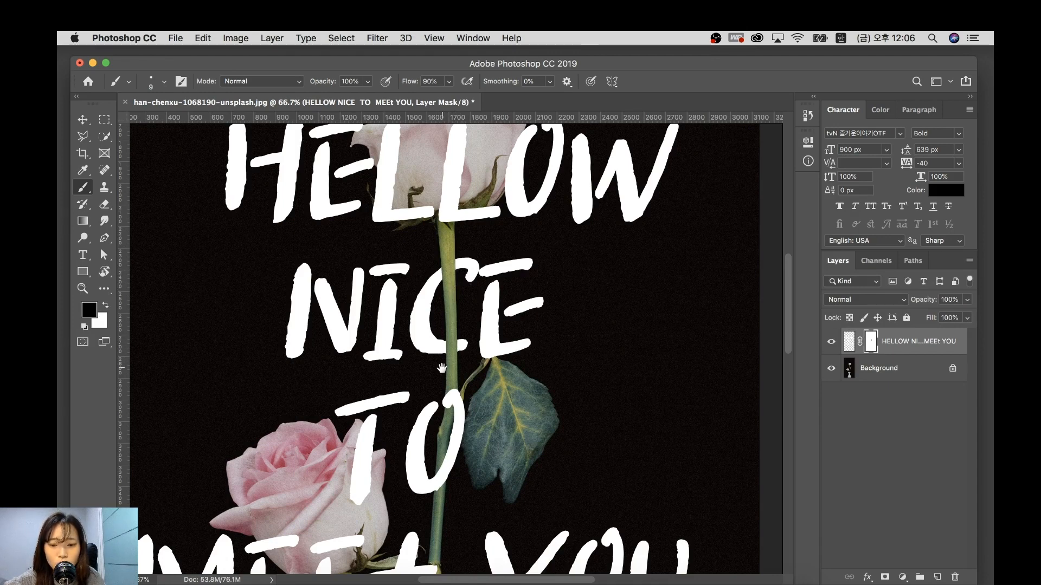
drag(442, 369, 469, 214)
drag(441, 359, 556, 584)
drag(481, 231, 493, 258)
key(super+r)
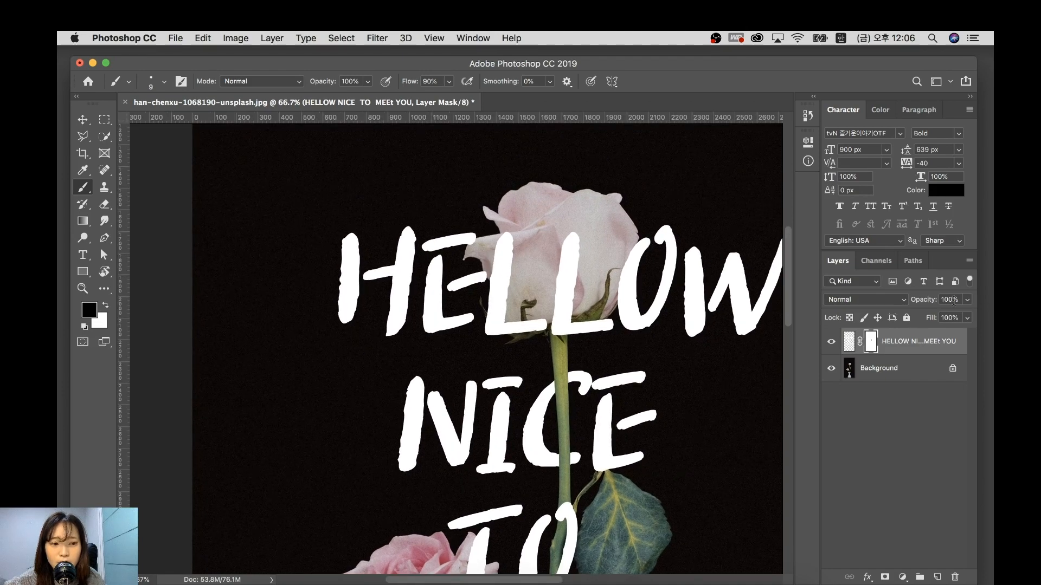
Set the lettering layer's opacity to 50% to see the rose through HELLOW.
click(950, 300)
text(50)
key(Return)
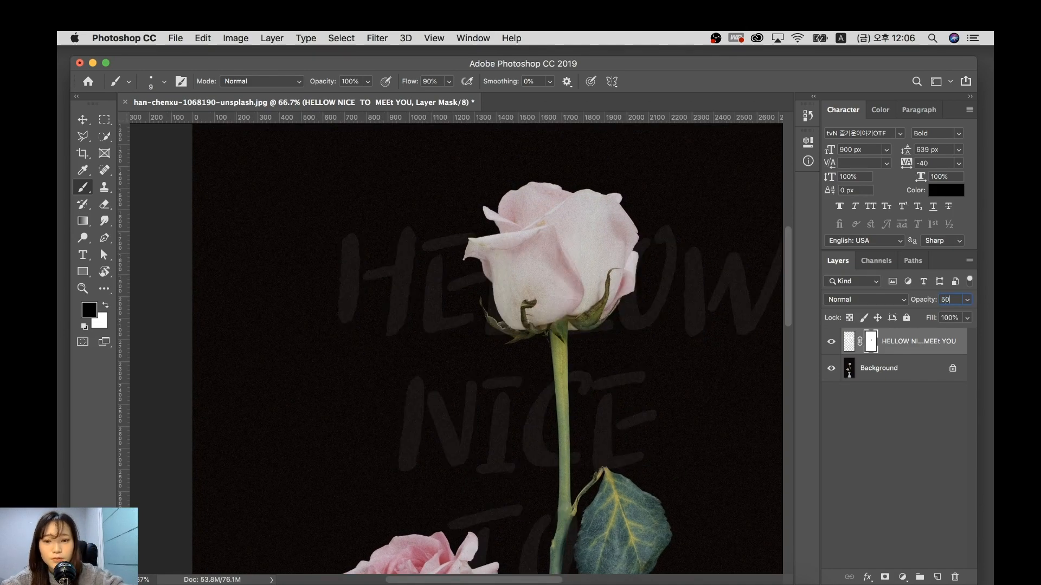
Set the brush to 10 px and paint the mask where the E's upper bar overlaps the rose's left petal tip.
key(super+1)
key(super+plus)
key(super+plus)
key(super+plus)
drag(547, 233, 493, 395)
drag(515, 163, 439, 399)
key(bracketright)
key(bracketright)
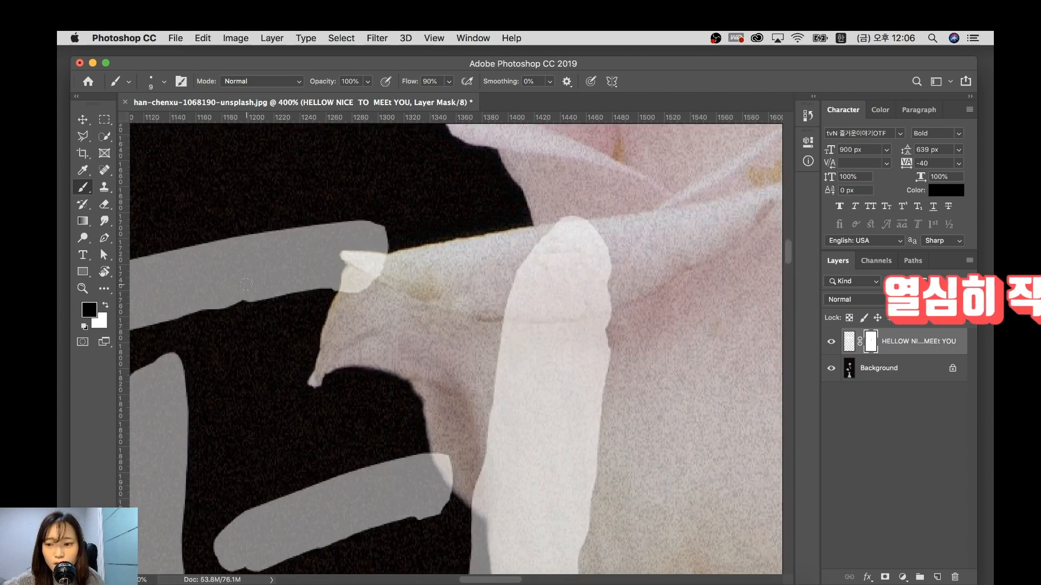
key(bracketright)
key(bracketright)
key(bracketright)
key(bracketright)
key(bracketleft)
key(bracketleft)
key(bracketleft)
key(bracketleft)
key(bracketleft)
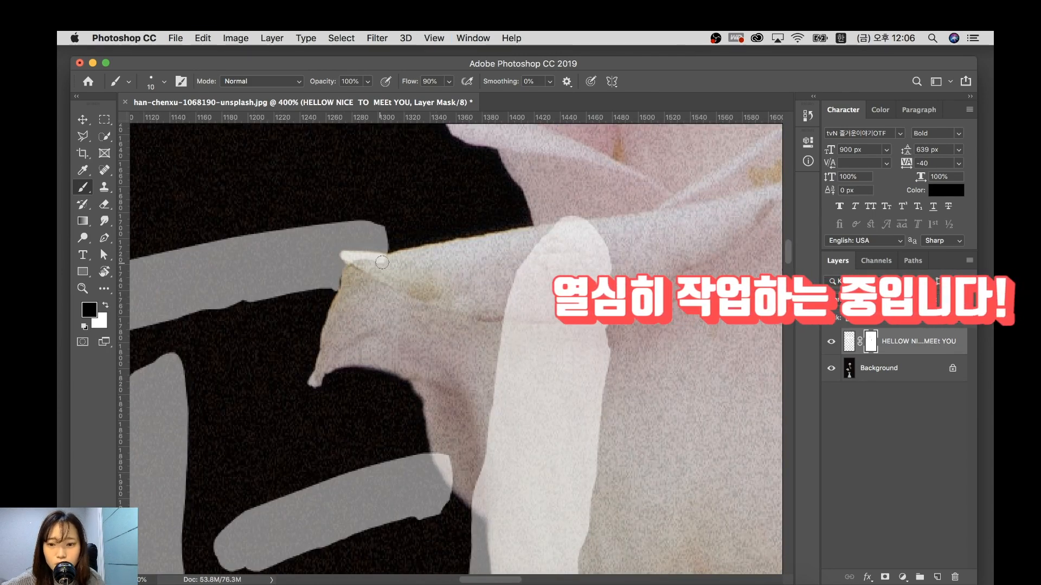
Reduce the brush to 5 px and clear the rest of the E's overlap along the petal tip's edge.
key(super+equal)
key(super+equal)
drag(367, 265, 486, 362)
key(bracketleft)
key(bracketleft)
key(bracketleft)
key(bracketleft)
key(bracketleft)
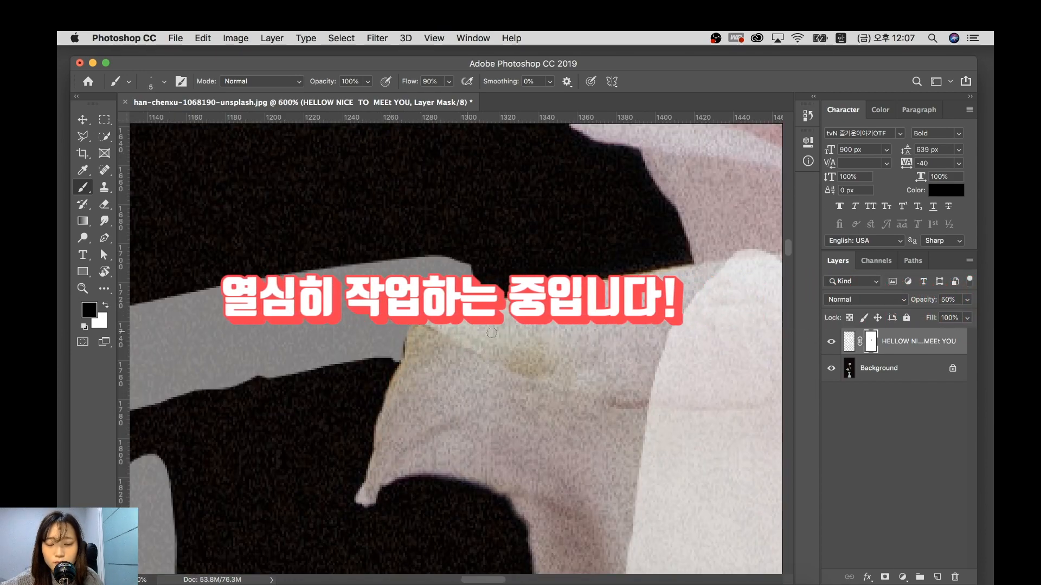
Enlarge the brush to 9 px and paint the mask where the O of HELLOW overlaps the rose's right outer petal.
key(super+minus)
key(super+minus)
key(super+minus)
key(super+minus)
key(super+minus)
drag(481, 252, 397, 229)
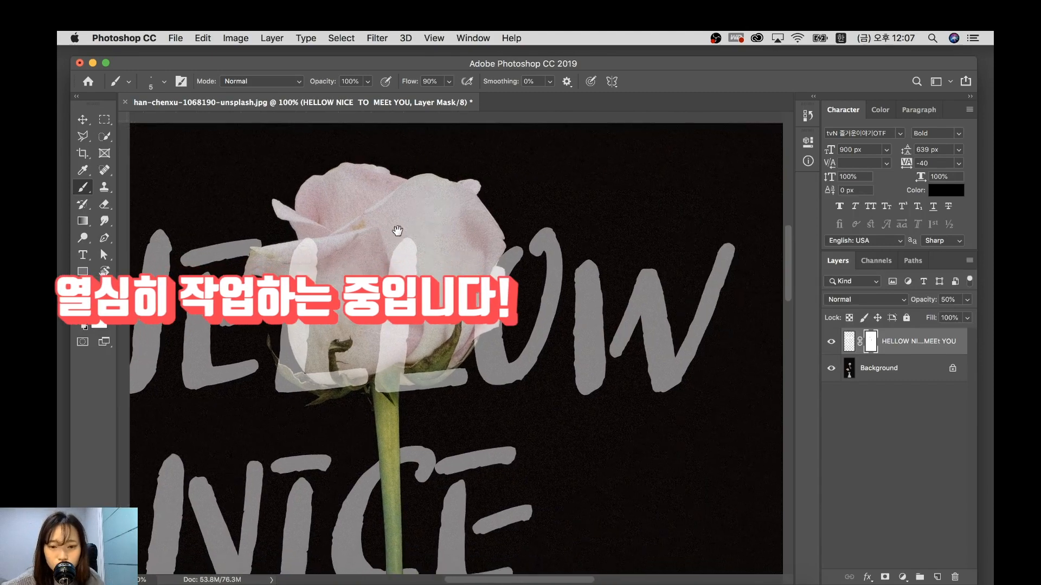
key(super+equal)
key(super+equal)
key(super+equal)
drag(449, 186, 288, 331)
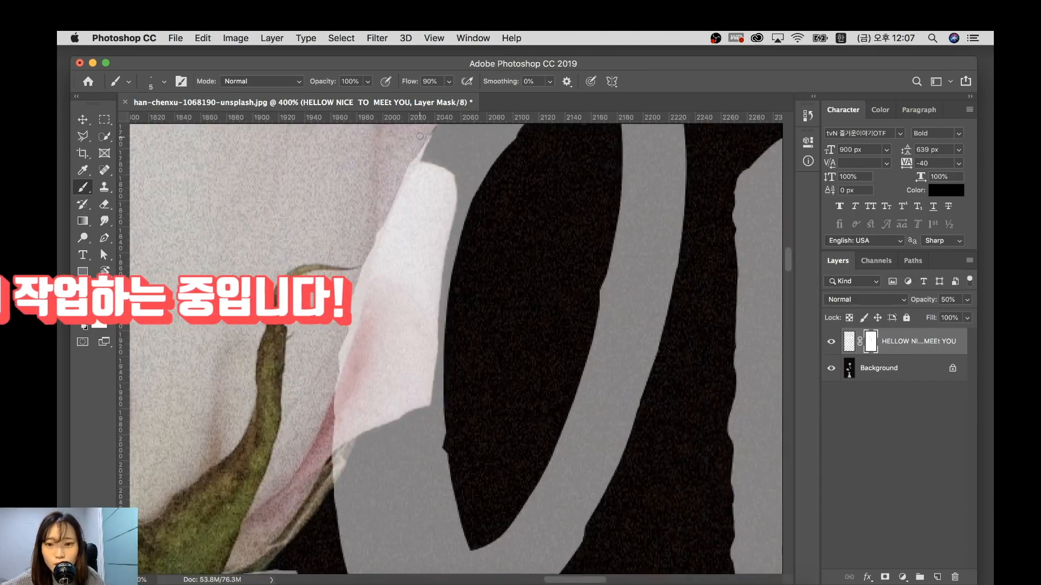
key(bracketright)
key(bracketright)
key(bracketright)
key(bracketright)
key(bracketright)
key(bracketright)
key(bracketright)
key(bracketright)
key(bracketright)
key(bracketright)
mouse_move(402, 205)
mouse_down()
mouse_move(358, 304)
mouse_move(318, 466)
mouse_up()
mouse_move(348, 405)
mouse_down()
mouse_move(390, 321)
mouse_move(406, 216)
mouse_move(418, 186)
mouse_move(429, 187)
mouse_move(409, 336)
mouse_move(360, 405)
mouse_up()
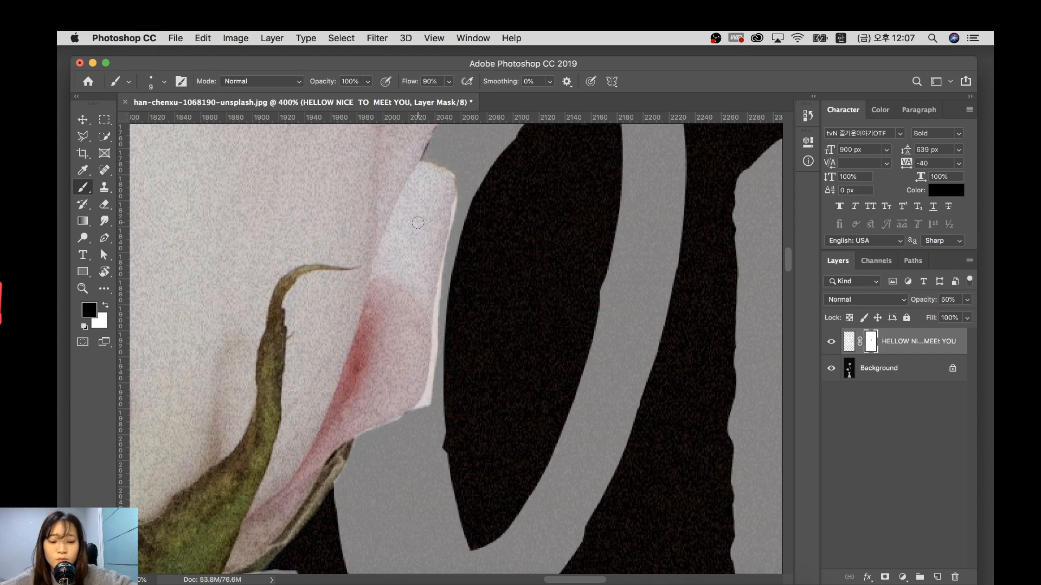
Undo the last mask stroke and repaint along the outer petal's lower edge beside the O.
key(super+plus)
key(super+plus)
drag(404, 263, 332, 225)
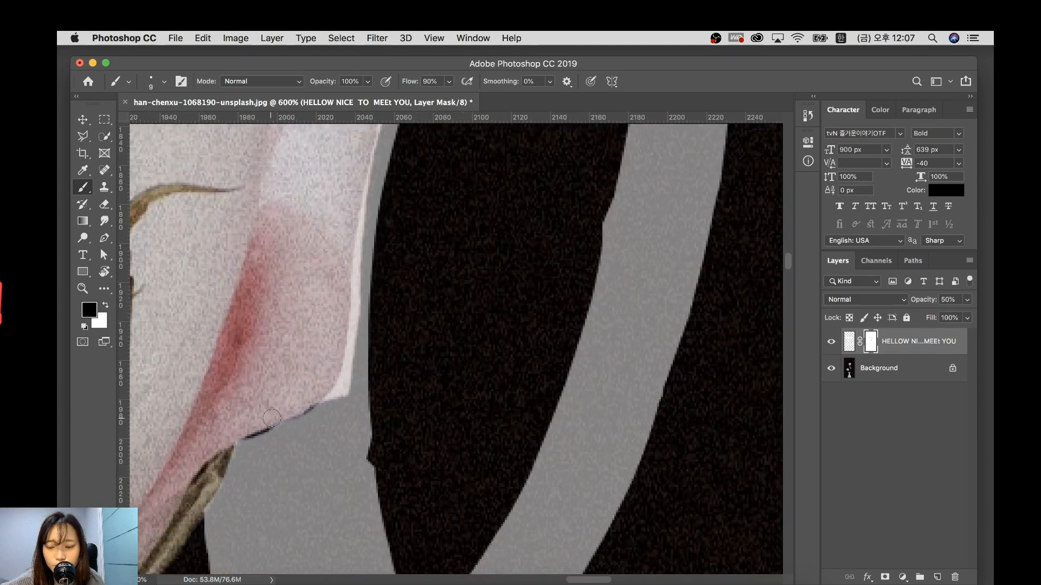
key(super+z)
drag(271, 419, 235, 432)
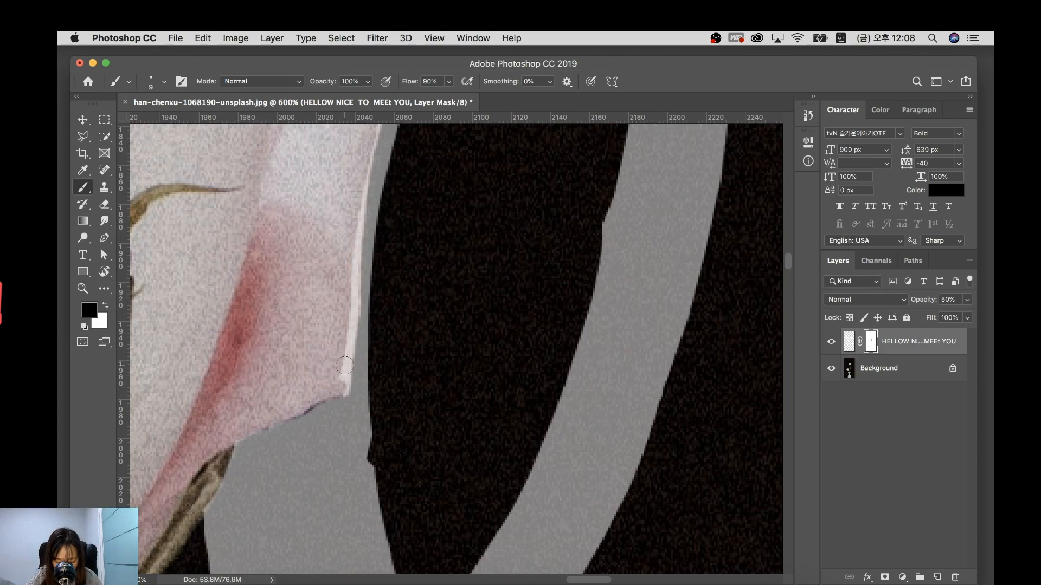
Paint the mask along the outer petal's upper right edge where the O of HELLOW overlaps it.
mouse_move(348, 307)
mouse_down()
mouse_move(340, 388)
mouse_move(319, 374)
mouse_move(317, 403)
mouse_move(330, 218)
mouse_move(323, 302)
mouse_up()
key(super+plus)
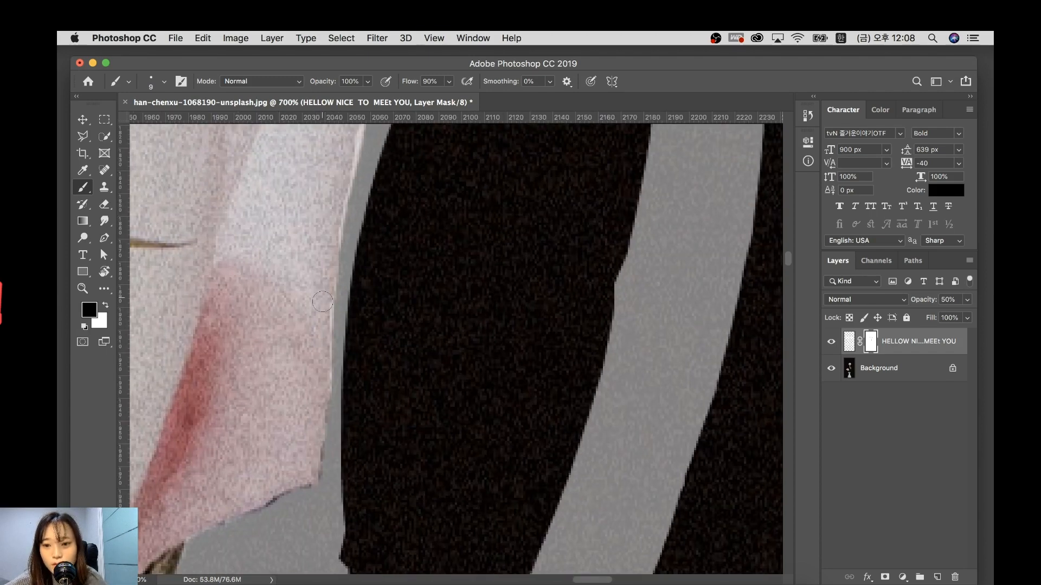
key(super+minus)
drag(290, 244, 275, 421)
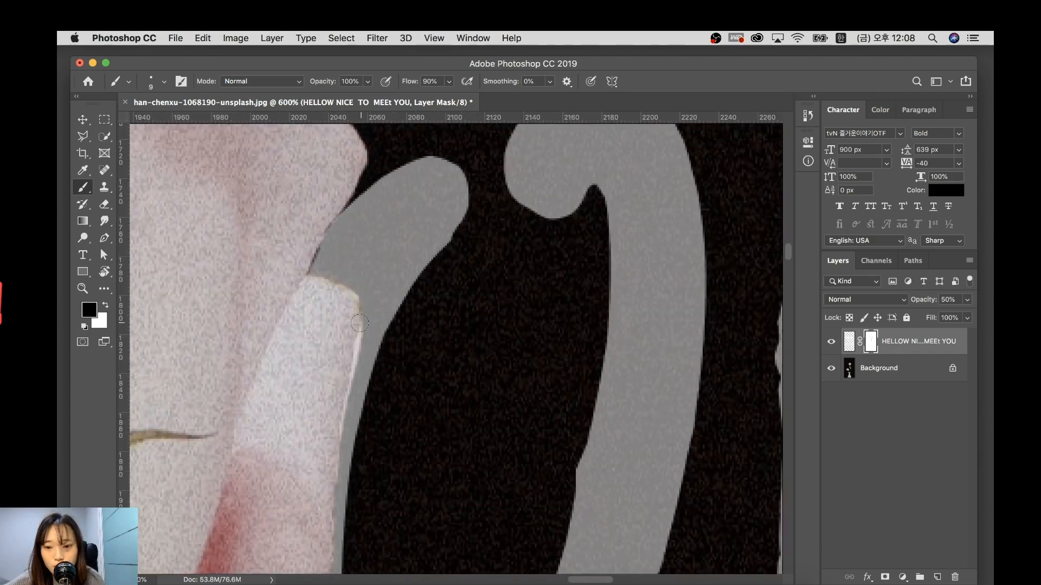
drag(355, 326, 346, 367)
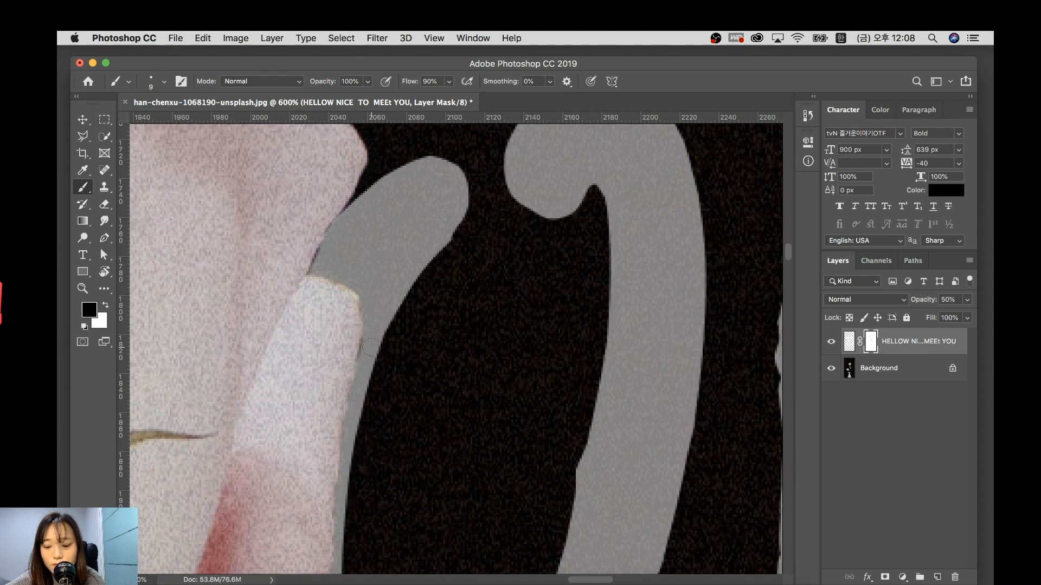
click(106, 306)
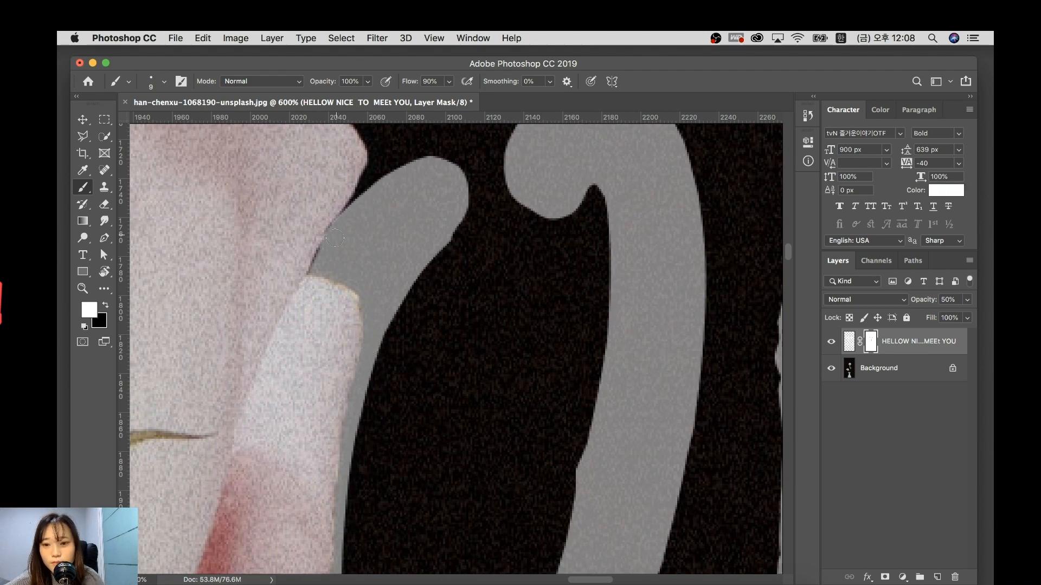
Set the lettering layer's opacity to 100% to preview the masked lettering over the rose.
key(super+minus)
key(super+minus)
key(super+minus)
key(super+minus)
key(super+minus)
drag(327, 297, 432, 172)
key(super+r)
drag(960, 301, 931, 300)
text(1000)
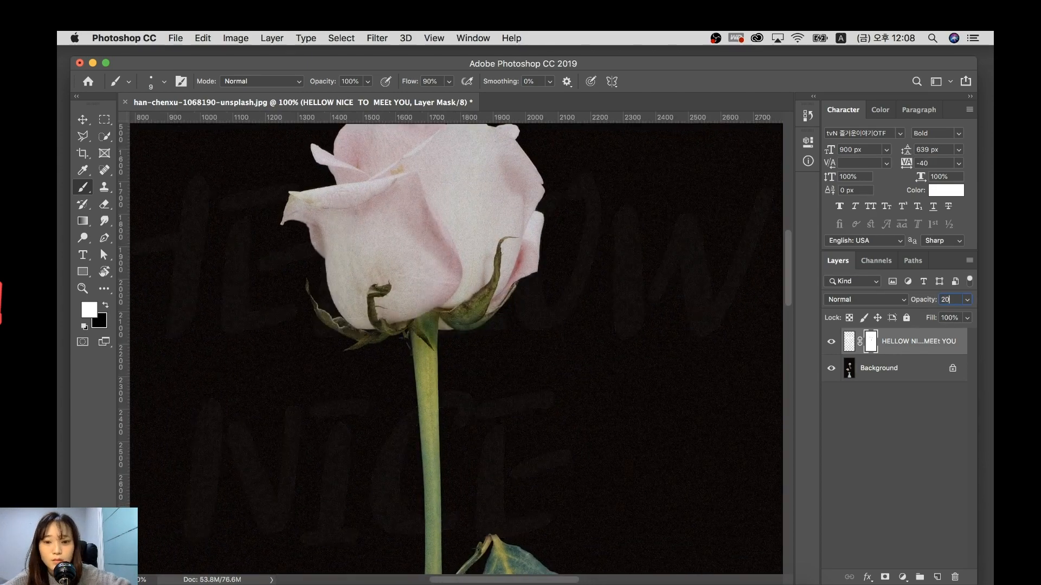
key(Return)
key(Return)
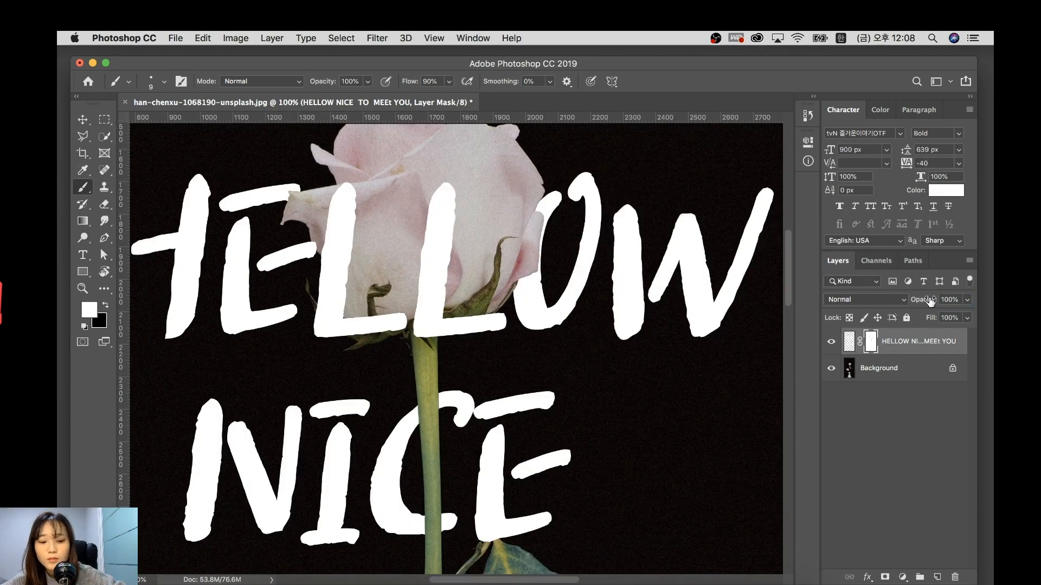
Review the rest of the lettering, and set its layer opacity to 50%.
key(super+minus)
key(super+minus)
drag(442, 379, 545, 279)
key(super+plus)
key(super+plus)
key(super+plus)
key(super+plus)
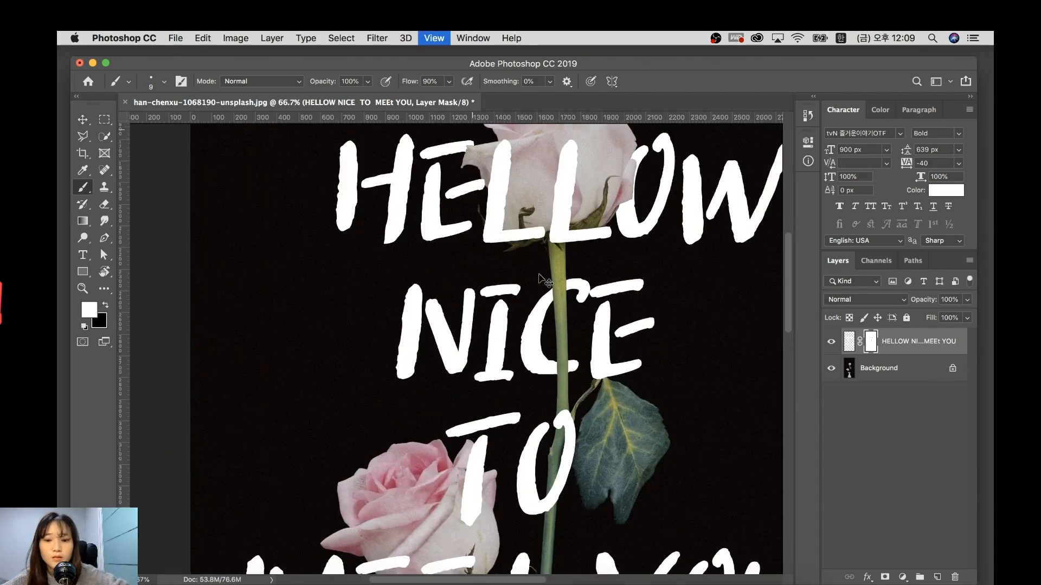
drag(485, 401, 432, 416)
drag(705, 162, 542, 506)
double_click(950, 300)
text(50)
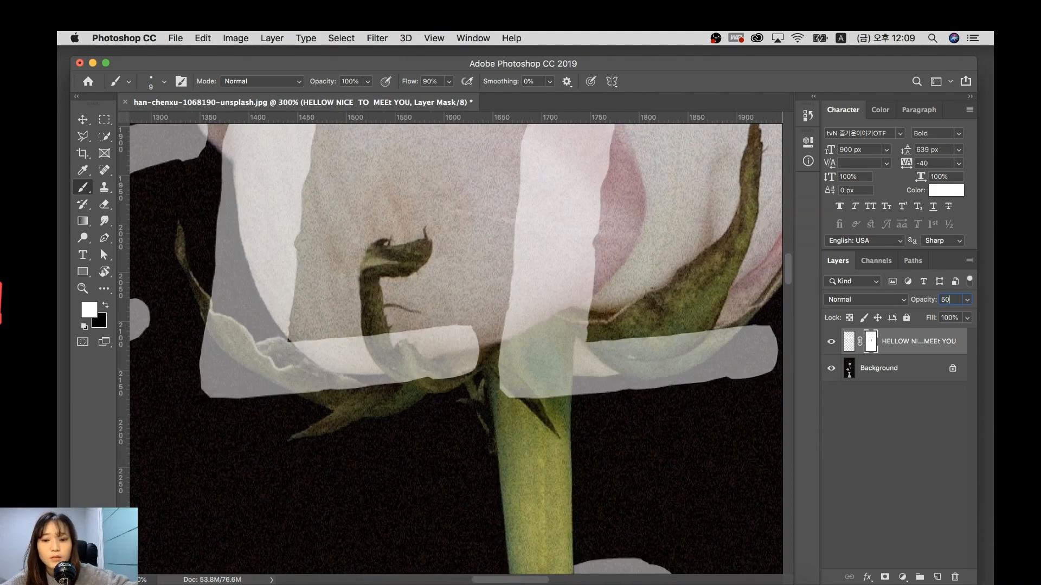
Paint the mask black where the first L's foot overlaps the curled sepal and the rose's base, enlarging the brush to 25 px.
key(super+plus)
key(super+plus)
key(super+plus)
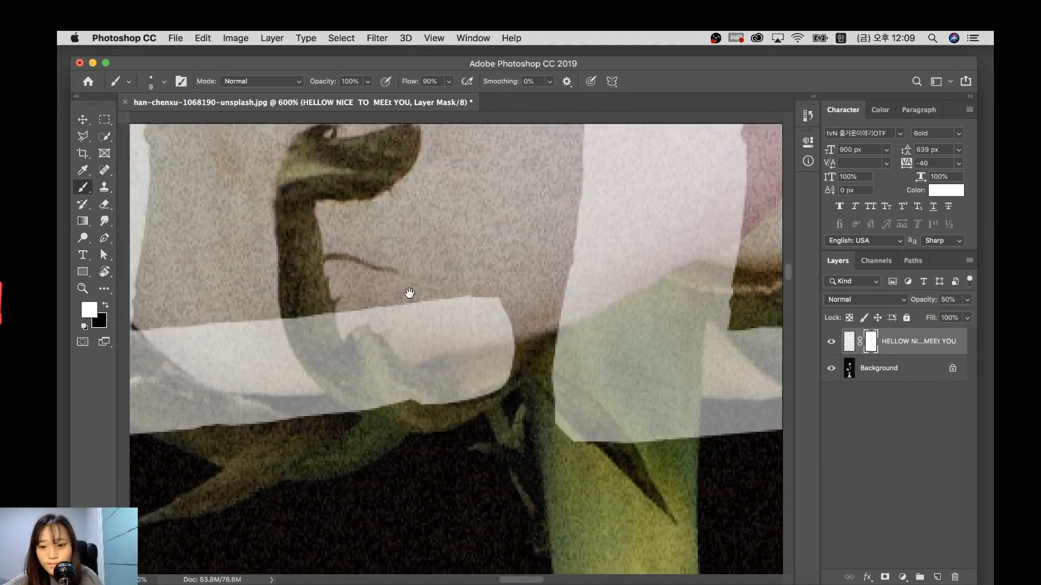
click(107, 307)
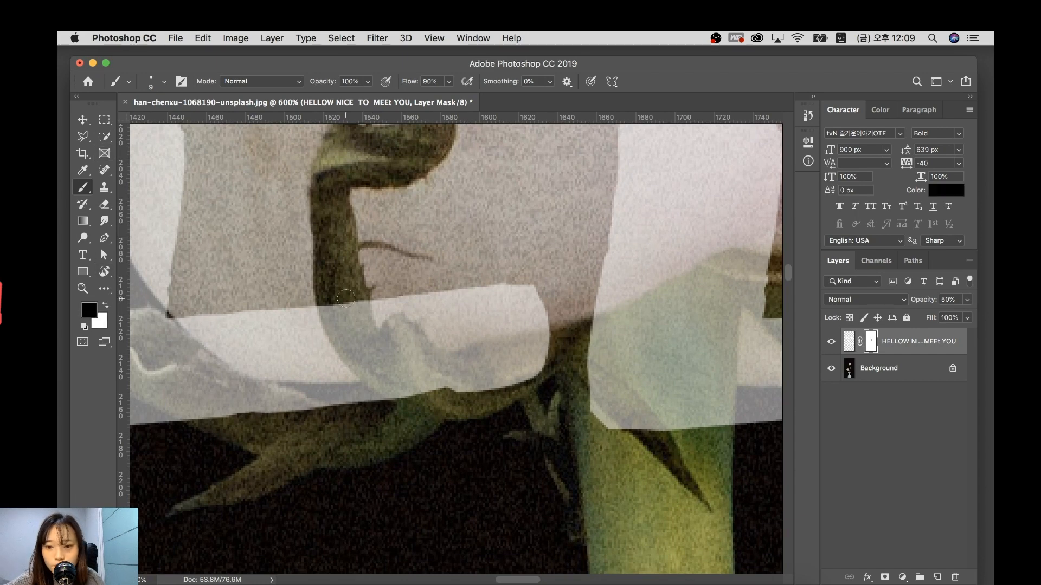
mouse_move(346, 298)
mouse_down()
mouse_move(344, 322)
mouse_move(329, 304)
mouse_move(341, 339)
mouse_move(369, 372)
mouse_move(362, 312)
mouse_move(376, 353)
mouse_move(363, 344)
mouse_move(370, 369)
mouse_move(420, 407)
mouse_move(400, 386)
mouse_move(445, 397)
mouse_move(530, 377)
mouse_move(541, 348)
mouse_move(422, 351)
mouse_move(402, 326)
mouse_move(389, 333)
mouse_move(411, 358)
mouse_move(454, 378)
mouse_move(546, 361)
mouse_move(439, 371)
mouse_move(398, 353)
mouse_up()
key(bracketright)
key(bracketright)
key(bracketright)
key(bracketright)
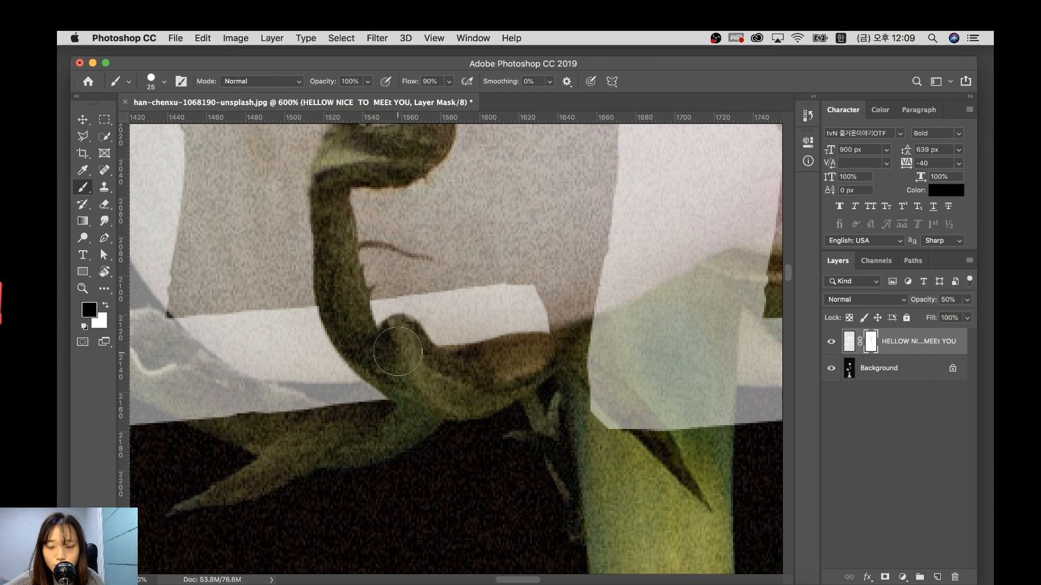
Reduce the brush to 9 px and paint the mask where the first L's lower corner overlaps the outer left sepal.
key(super+minus)
key(super+minus)
key(super+minus)
mouse_move(344, 425)
mouse_down()
mouse_move(465, 474)
mouse_move(415, 530)
mouse_move(432, 459)
mouse_up()
key(bracketleft)
key(bracketleft)
key(bracketleft)
key(bracketleft)
key(super+plus)
key(super+plus)
key(super+plus)
drag(423, 372, 539, 309)
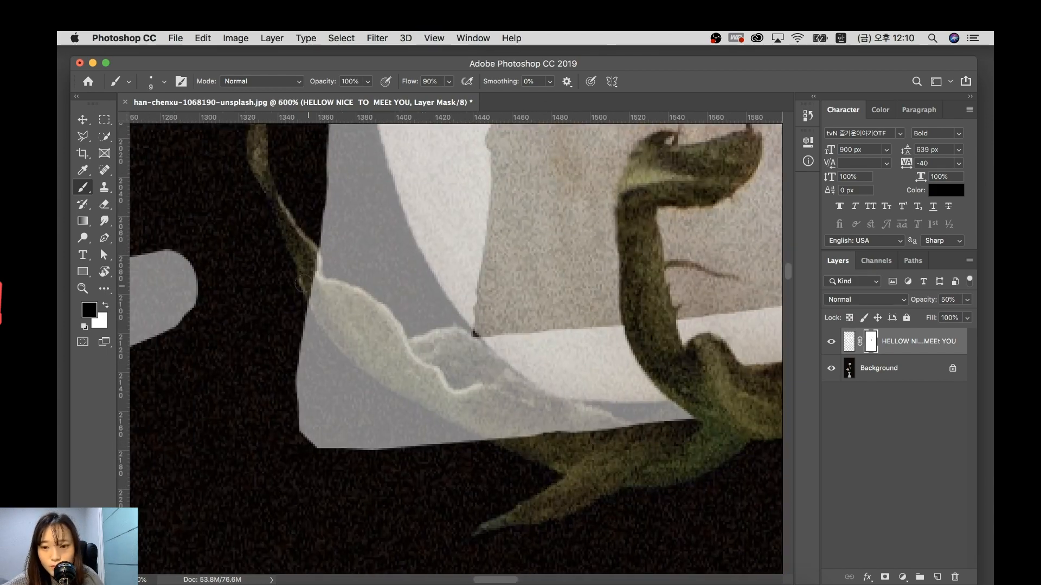
mouse_move(313, 273)
mouse_down()
mouse_move(327, 309)
mouse_move(328, 286)
mouse_move(369, 320)
mouse_move(334, 292)
mouse_move(351, 296)
mouse_move(397, 341)
mouse_move(394, 328)
mouse_move(412, 369)
mouse_move(441, 384)
mouse_move(318, 292)
mouse_move(398, 379)
mouse_move(376, 350)
mouse_move(432, 358)
mouse_move(574, 440)
mouse_move(512, 404)
mouse_move(602, 436)
mouse_move(438, 381)
mouse_up()
mouse_move(347, 320)
mouse_down()
mouse_move(386, 358)
mouse_move(494, 423)
mouse_up()
mouse_move(430, 358)
mouse_down()
mouse_move(457, 351)
mouse_move(416, 359)
mouse_move(452, 350)
mouse_move(522, 403)
mouse_move(605, 431)
mouse_move(438, 351)
mouse_move(459, 368)
mouse_up()
Reduce the brush to 7 px and paint the mask where the foot of NICE's E overlaps the leaf stalk and leaf tip.
key(super+minus)
key(super+minus)
key(super+minus)
key(super+minus)
key(super+minus)
key(super+minus)
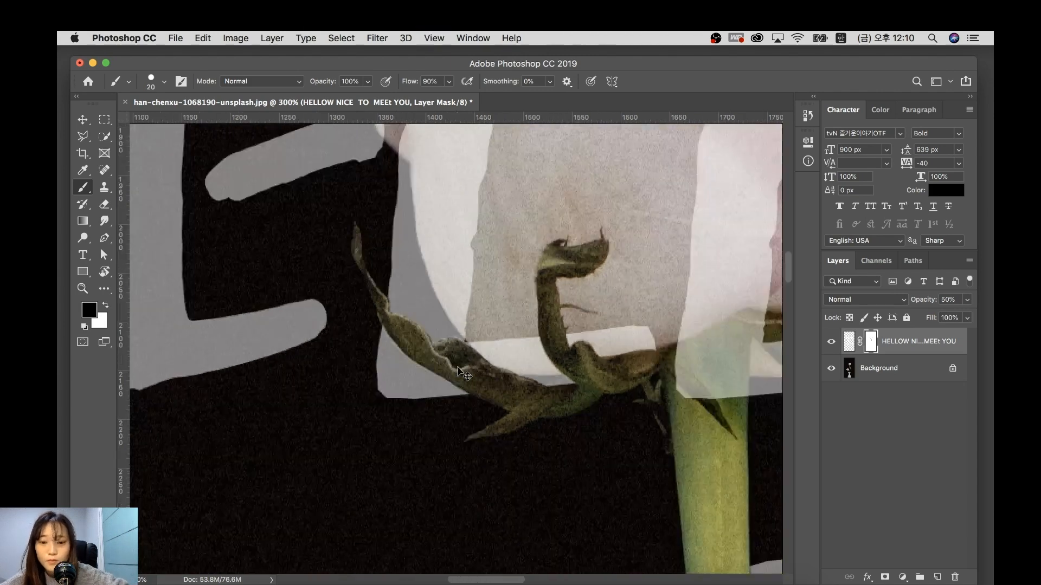
drag(487, 504, 438, 296)
key(super+plus)
key(super+plus)
key(super+plus)
key(super+plus)
key(super+plus)
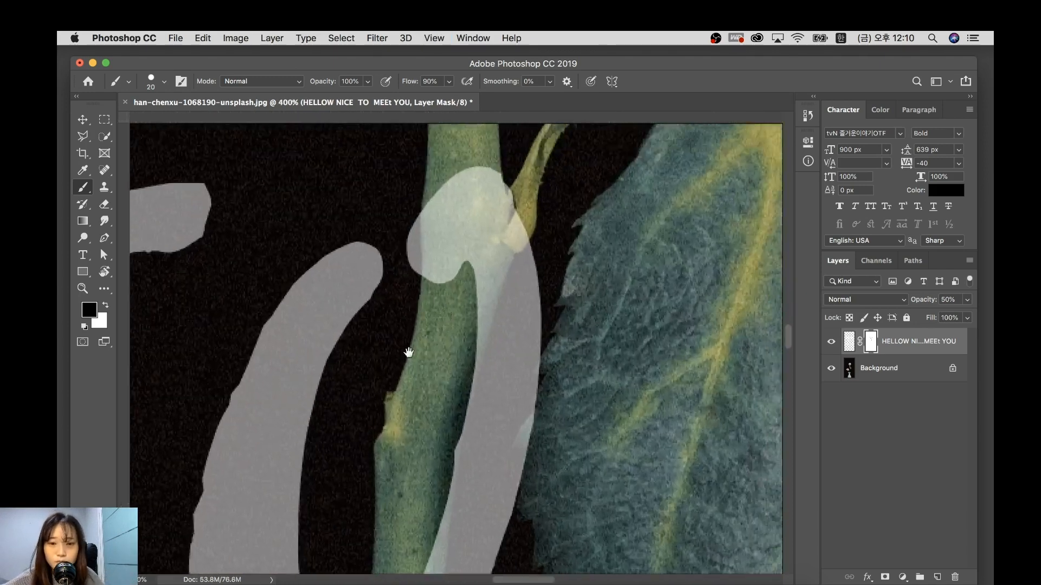
key(bracketleft)
key(bracketleft)
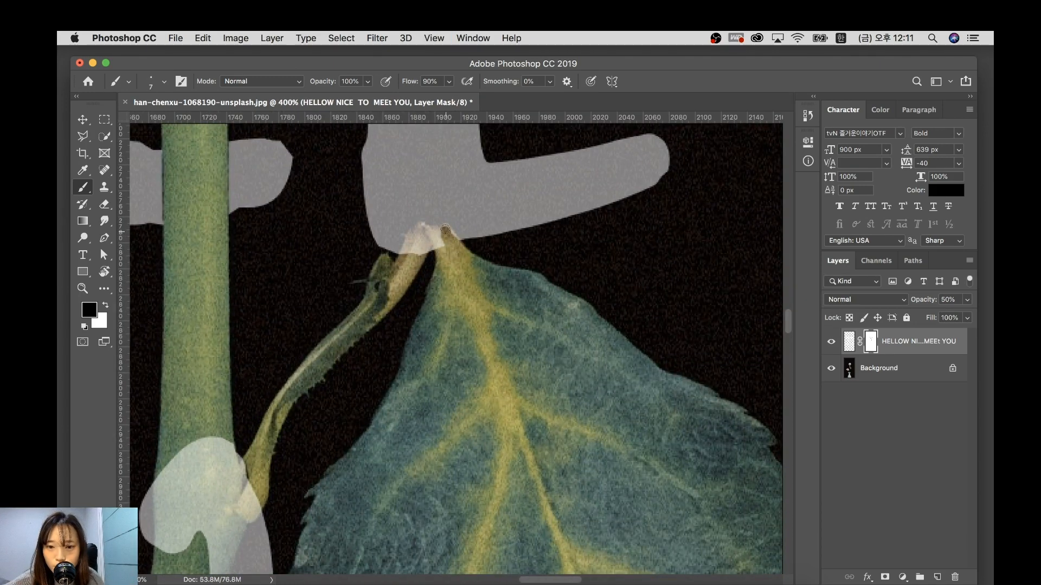
mouse_move(425, 230)
mouse_down()
mouse_move(411, 234)
mouse_move(421, 241)
mouse_up()
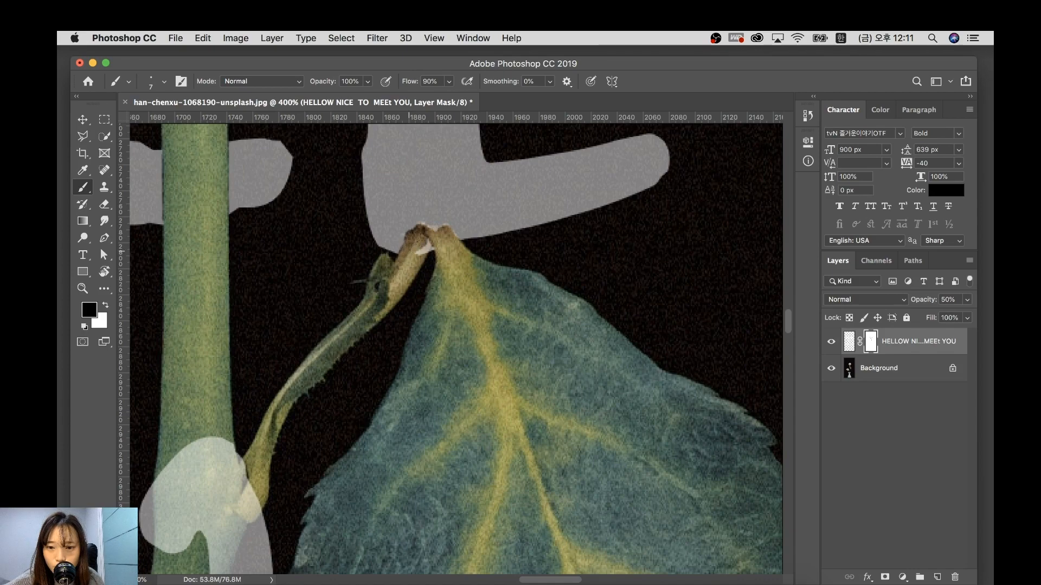
key(super+plus)
key(super+plus)
key(super+plus)
drag(454, 193, 444, 263)
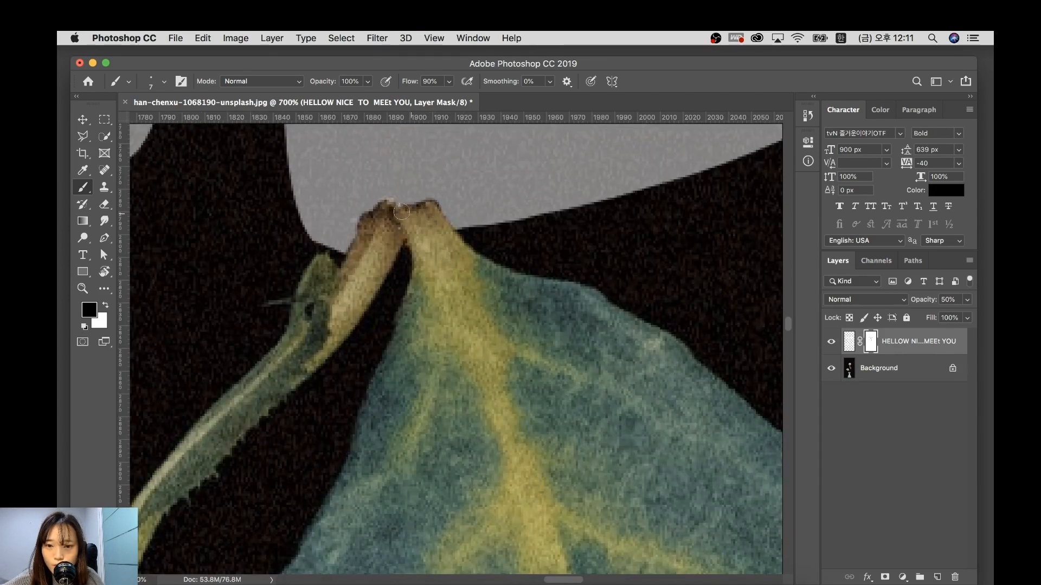
Enlarge the brush to 25 px and paint the mask where the O of TO overlaps the long green stem and leaf stalk.
key(super+minus)
key(super+minus)
key(super+minus)
key(super+minus)
key(super+minus)
mouse_move(347, 509)
mouse_down()
mouse_move(426, 264)
mouse_move(400, 324)
mouse_move(393, 448)
mouse_up()
key(super+plus)
key(super+plus)
key(super+plus)
key(super+plus)
key(bracketright)
key(bracketright)
key(bracketright)
key(bracketright)
key(bracketright)
key(bracketright)
drag(388, 293, 375, 461)
drag(381, 320, 369, 467)
drag(411, 408, 437, 156)
drag(408, 209, 349, 338)
mouse_move(407, 158)
mouse_down()
mouse_move(372, 487)
mouse_move(379, 357)
mouse_up()
drag(400, 165, 409, 138)
drag(359, 175, 298, 364)
drag(361, 262, 340, 347)
drag(320, 488, 338, 134)
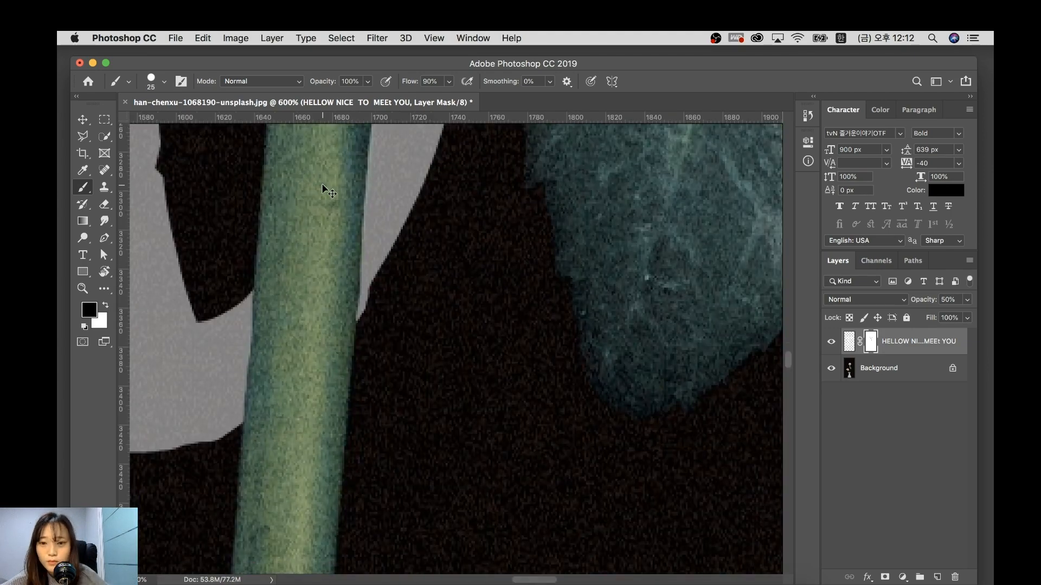
Try painting the mask at 20% brush opacity where the upper bar of MEEt's first E overlaps the pink petal, and undo it.
key(super+minus)
key(super+minus)
key(super+minus)
key(super+minus)
key(super+minus)
key(super+minus)
key(super+minus)
drag(314, 297, 402, 239)
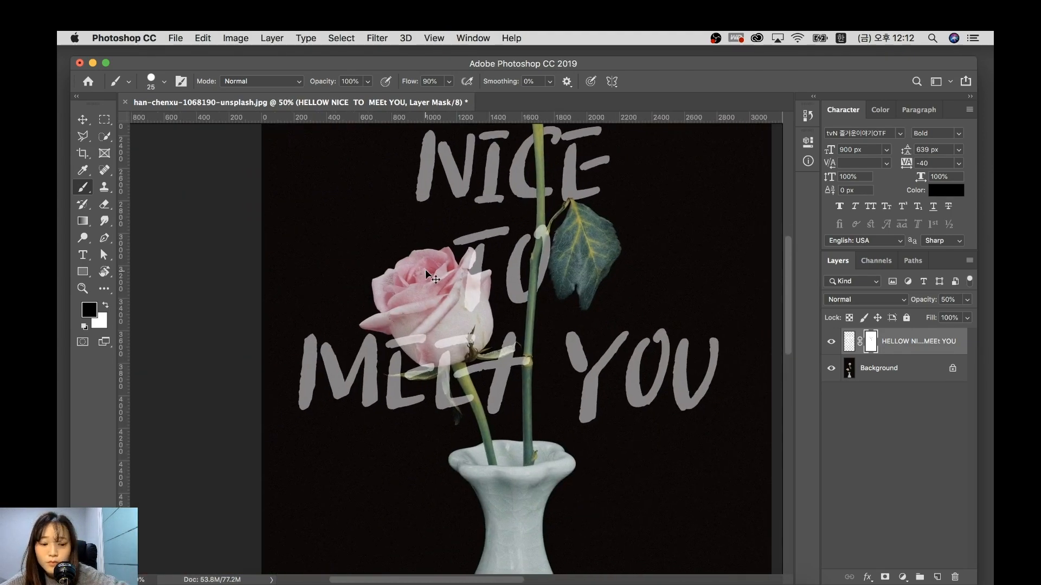
key(super+plus)
key(super+plus)
key(super+plus)
key(super+plus)
key(super+plus)
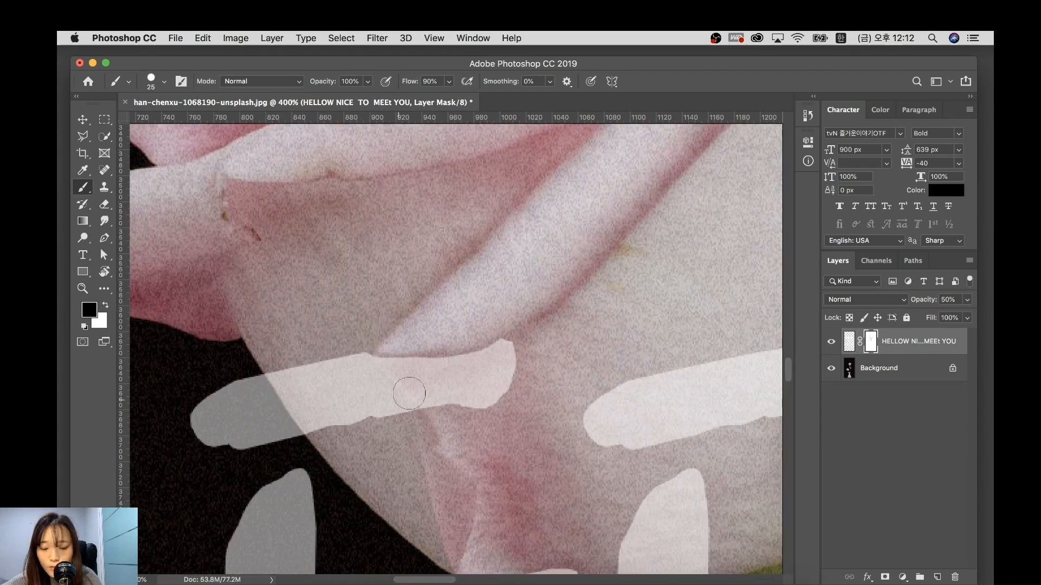
click(357, 82)
text(20)
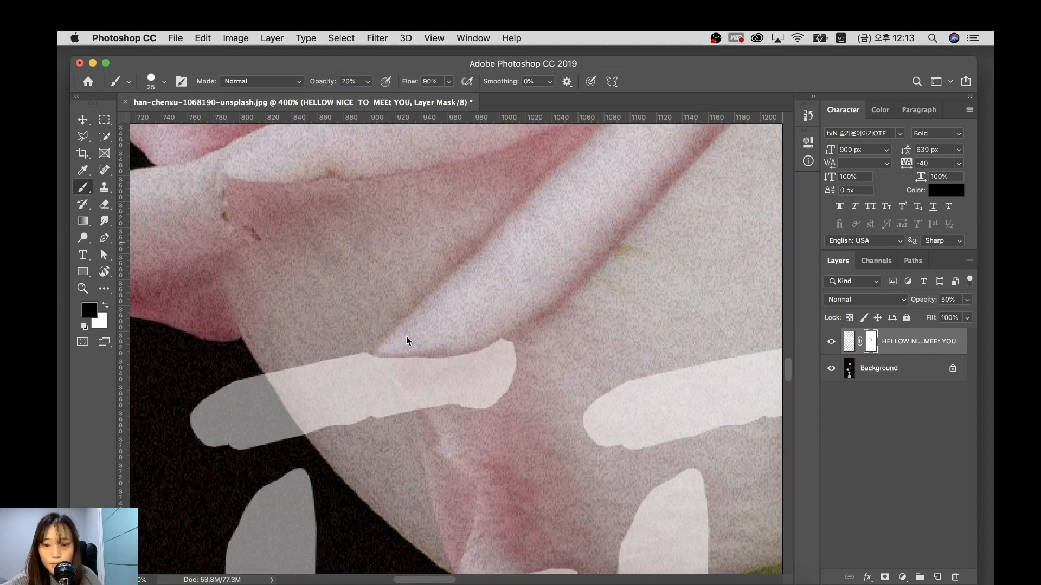
drag(373, 372, 408, 373)
key(super+z)
key(x)
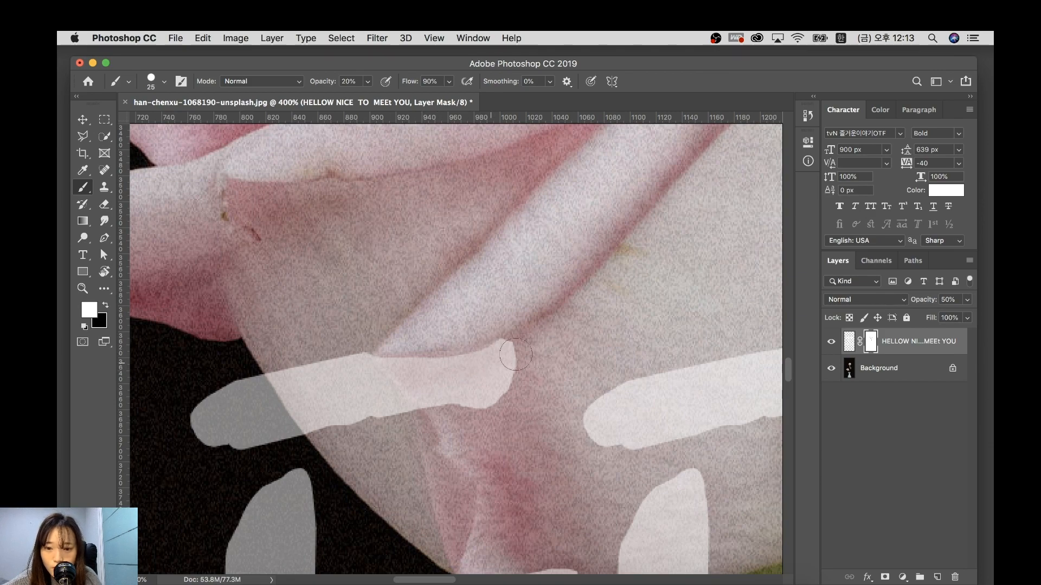
Paint the mask black with a 15 px brush at 100% opacity where MEEt's second E overlaps the sepal beneath the pink rose.
key(super+minus)
key(super+minus)
key(super+minus)
key(super+minus)
key(super+plus)
key(super+plus)
key(super+plus)
key(super+plus)
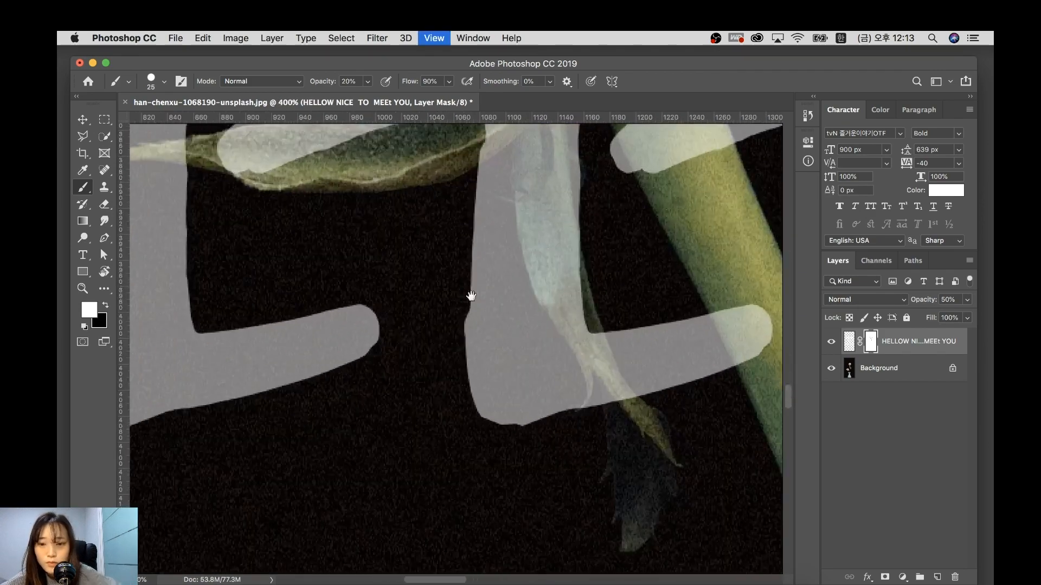
drag(469, 295, 196, 371)
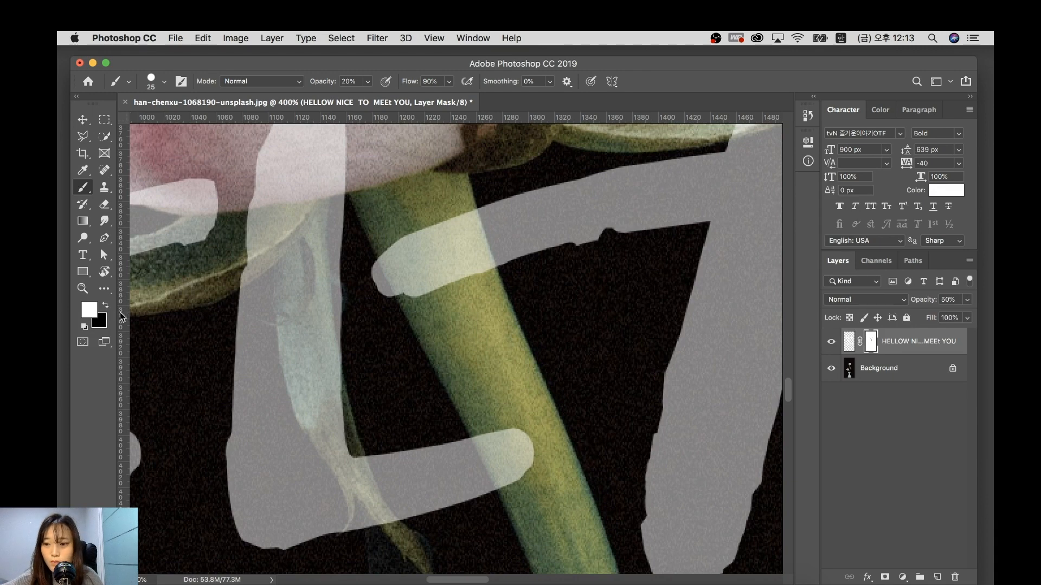
key(x)
scroll(293, 249, up, 3)
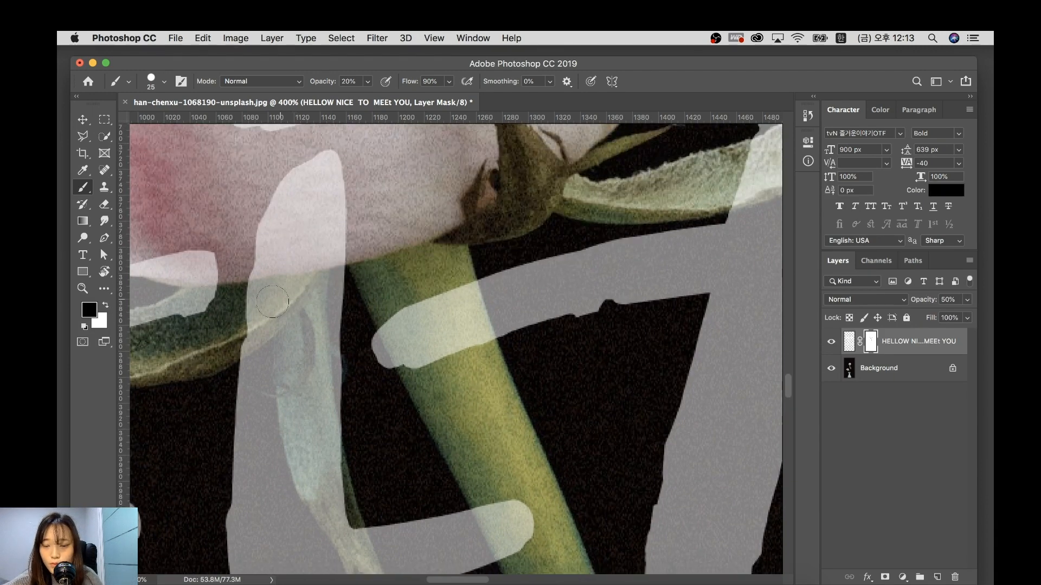
key(bracketleft)
click(325, 87)
text(10)
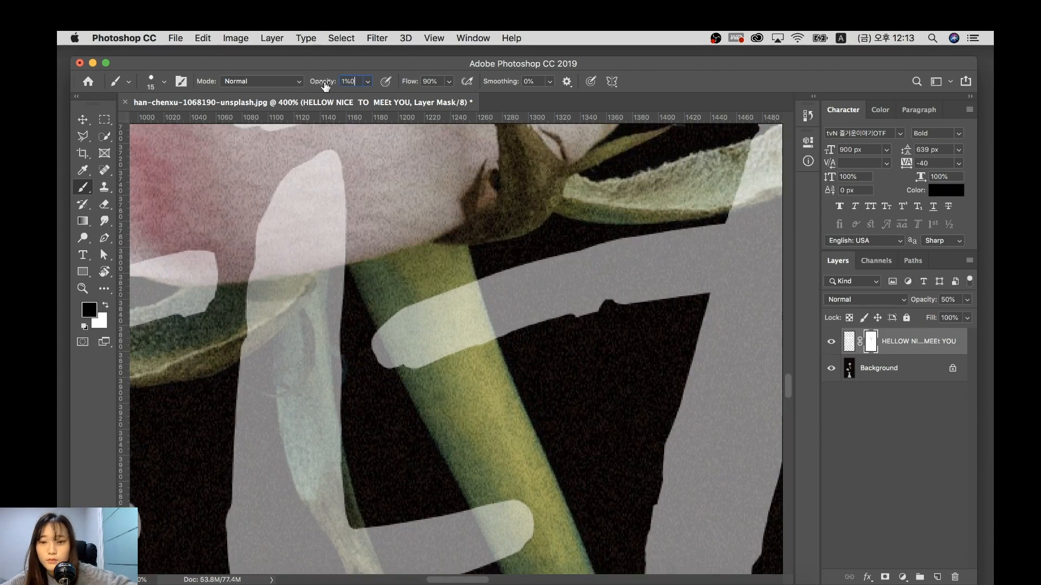
text(0)
key(Return)
mouse_move(274, 297)
mouse_down()
mouse_move(242, 295)
mouse_move(321, 282)
mouse_move(262, 291)
mouse_move(252, 311)
mouse_move(292, 290)
mouse_move(264, 314)
mouse_up()
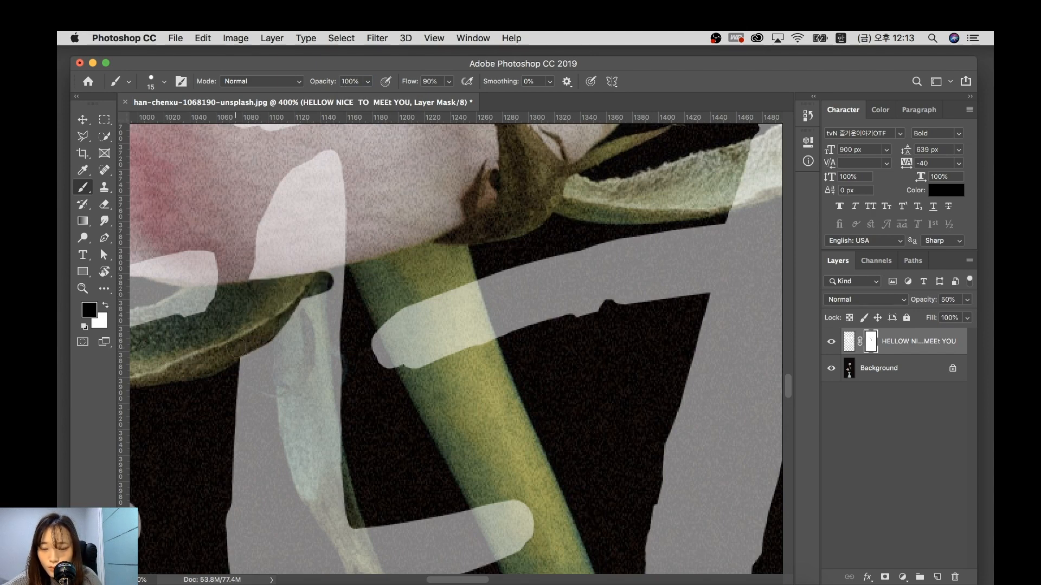
Paint the mask down the hanging sepal where it crosses the upright and foot of MEEt's second E.
mouse_move(313, 287)
mouse_down()
mouse_move(300, 418)
mouse_move(334, 534)
mouse_up()
mouse_move(299, 389)
mouse_down()
mouse_move(306, 271)
mouse_move(289, 162)
mouse_up()
mouse_move(333, 322)
mouse_down()
mouse_move(393, 420)
mouse_move(328, 301)
mouse_move(300, 187)
mouse_move(277, 158)
mouse_move(288, 279)
mouse_move(310, 315)
mouse_up()
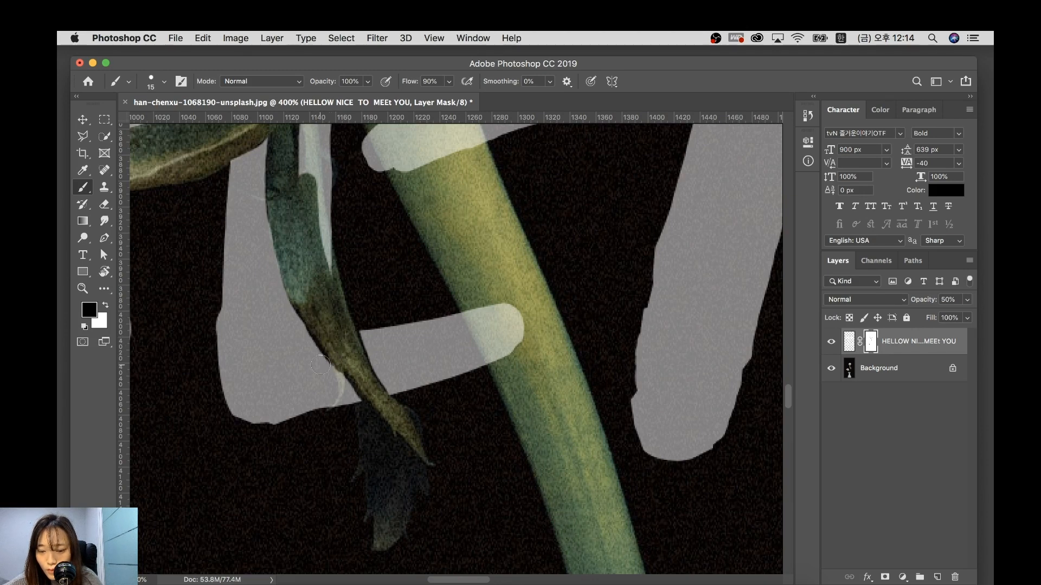
Reduce the brush to 6 px and paint the mask black along the thin tendril beside the hanging sepal's lower end.
key(x)
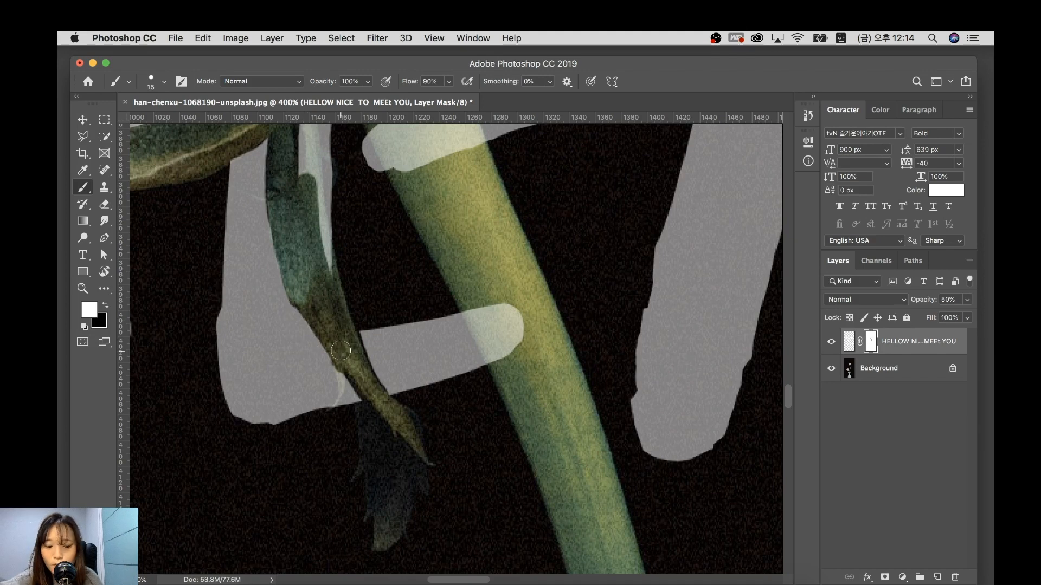
key(bracketleft)
key(bracketleft)
key(super+equal)
key(super+equal)
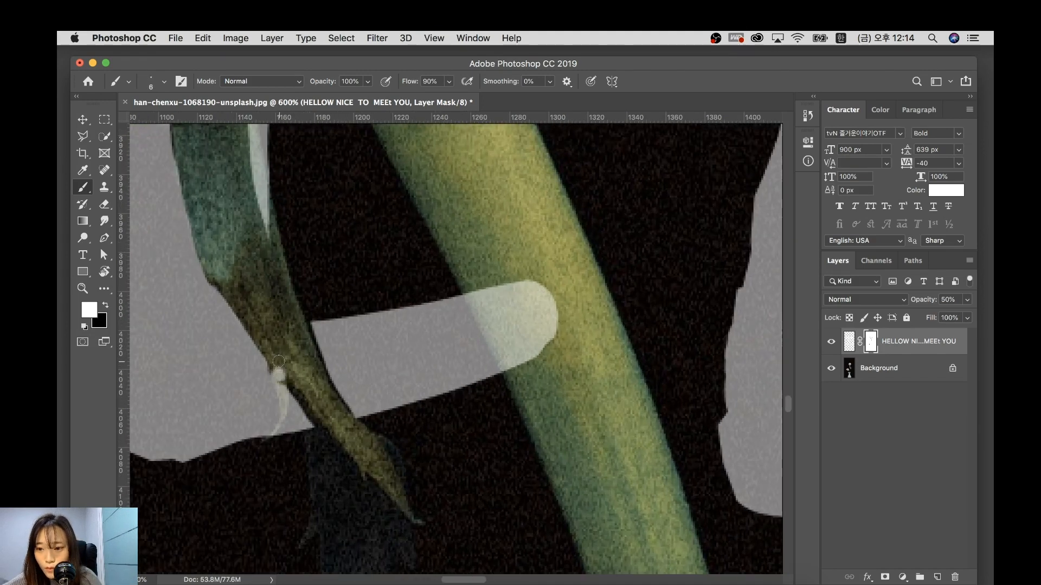
key(x)
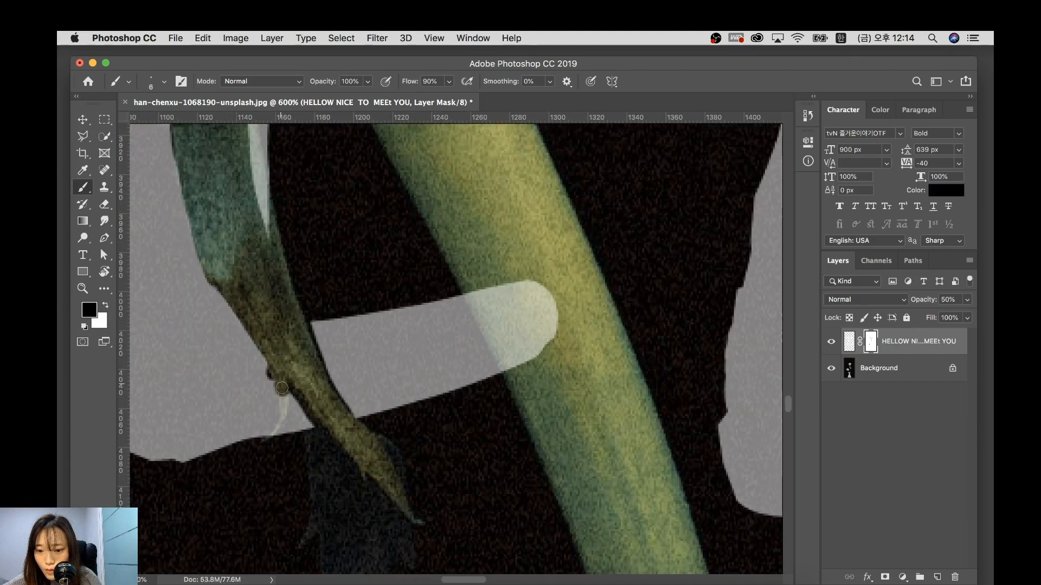
drag(282, 388, 277, 429)
Paint the mask white to restore the second E's edges around the tendril and along the hanging sepal's right side.
click(104, 306)
key(super+plus)
key(super+plus)
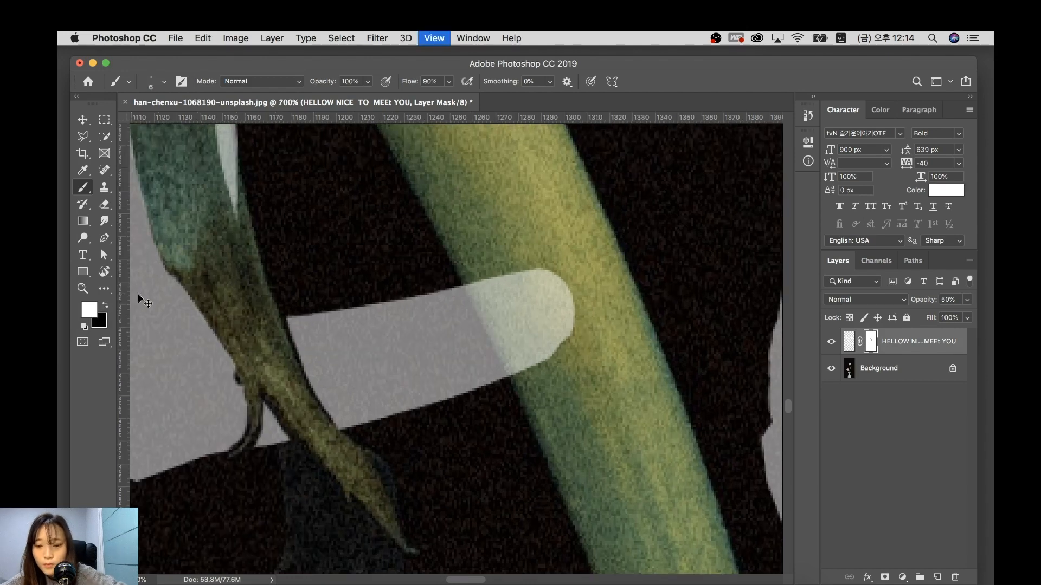
drag(197, 275, 285, 243)
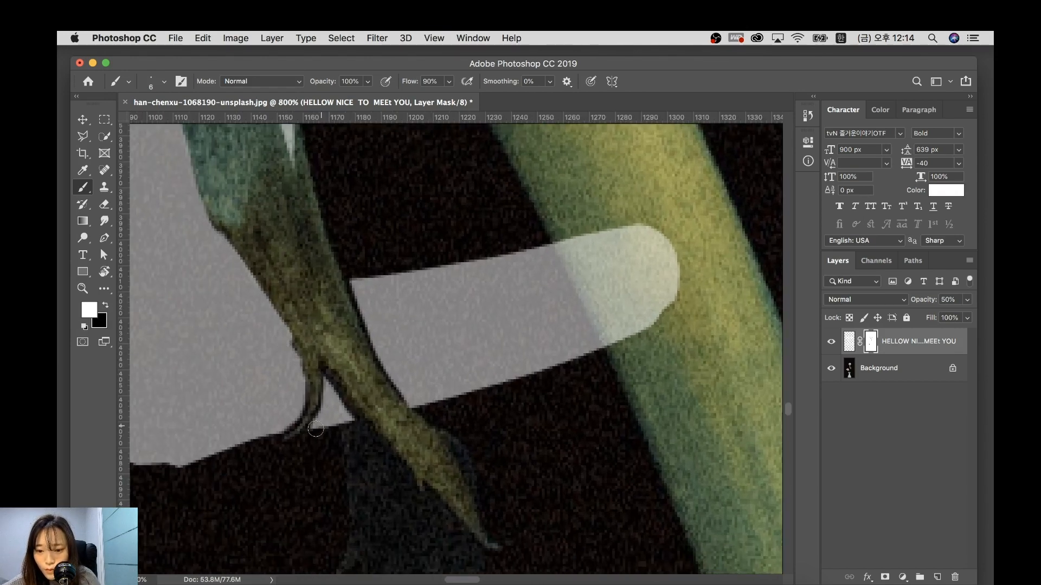
drag(359, 271, 372, 334)
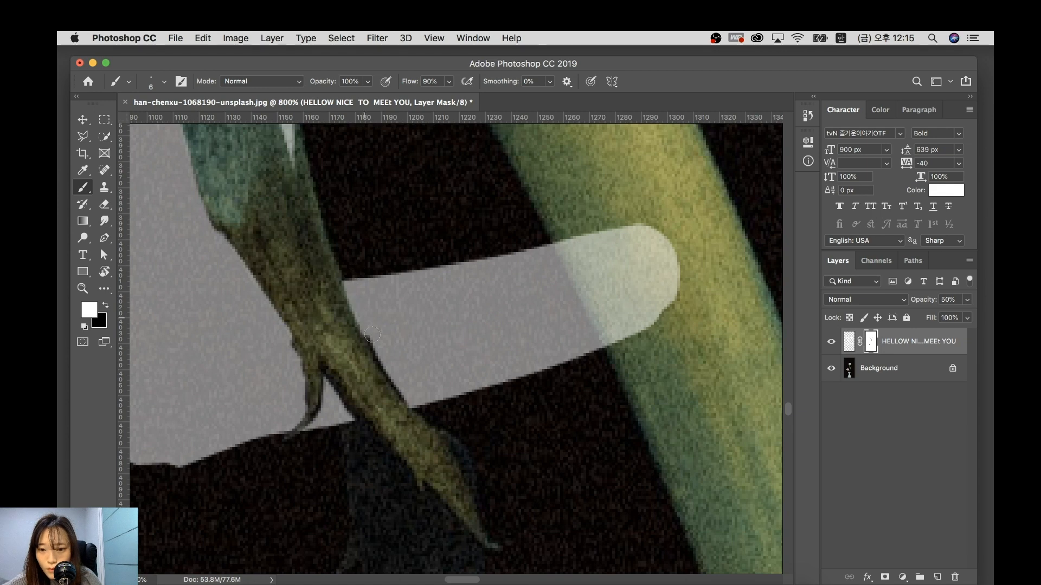
key(super+minus)
key(super+minus)
key(super+minus)
key(super+minus)
key(super+minus)
key(super+minus)
key(super+minus)
key(super+minus)
key(super+minus)
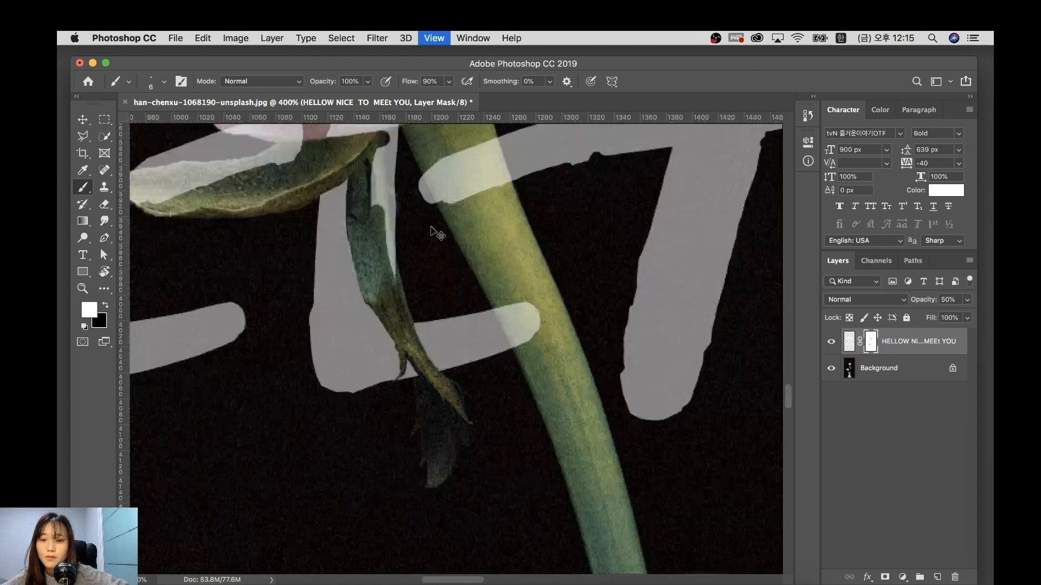
Set the lettering layer's opacity to 100% and check how the words interweave with the flowers across the poster.
text(100)
key(Return)
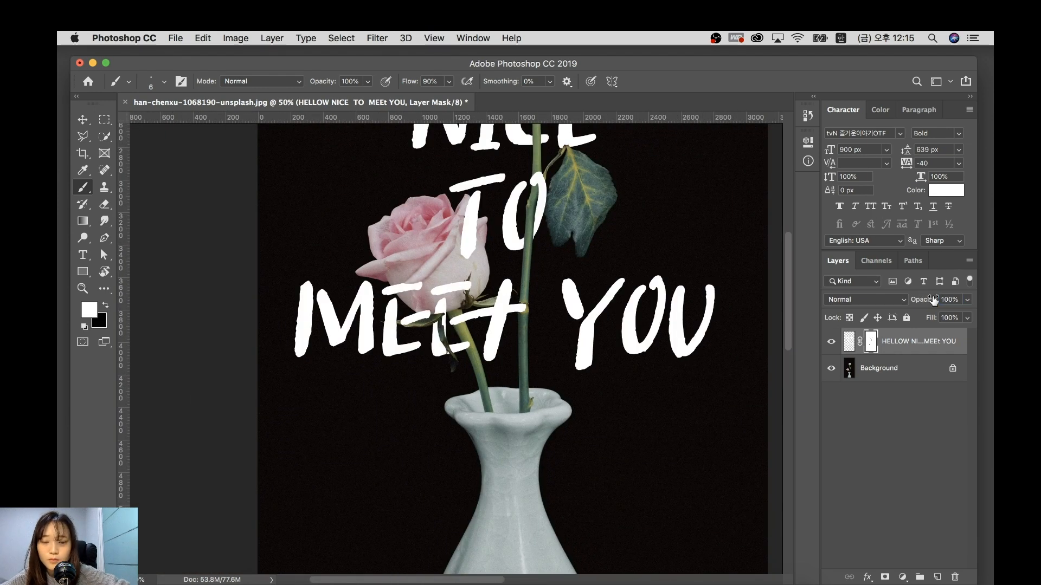
key(super+minus)
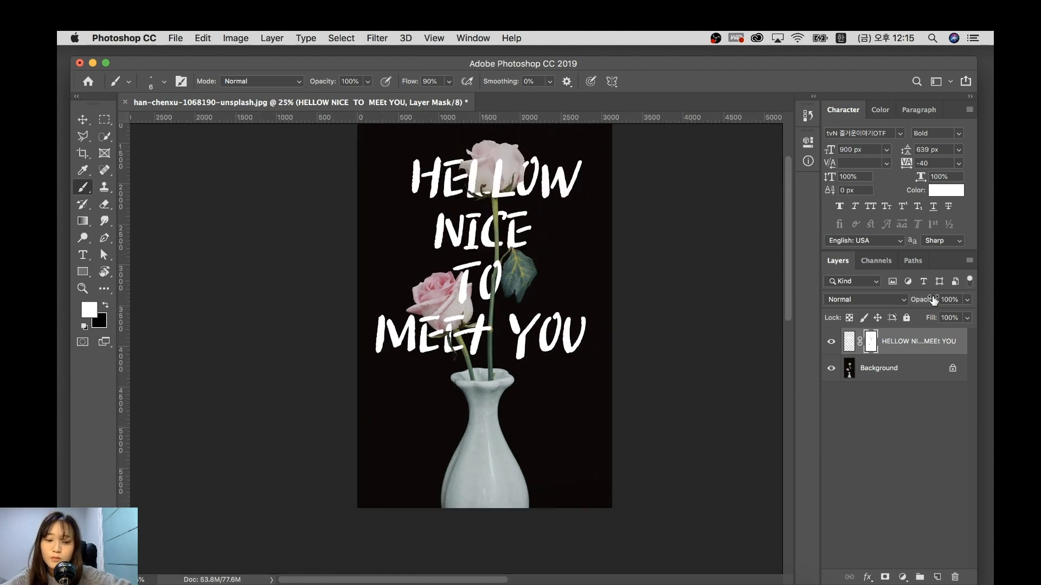
key(super+plus)
drag(469, 239, 328, 402)
drag(380, 284, 471, 326)
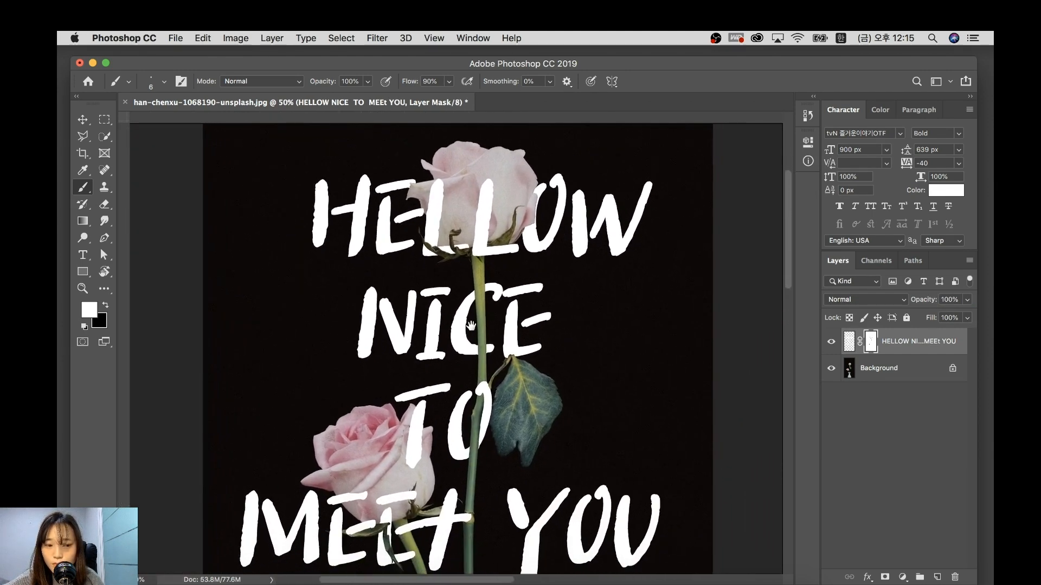
Lower the lettering layer to 20% opacity and paint the mask black with a 15 px brush where the folded rose petal crosses TO's T.
key(super+plus)
drag(514, 391, 533, 247)
drag(383, 341, 445, 324)
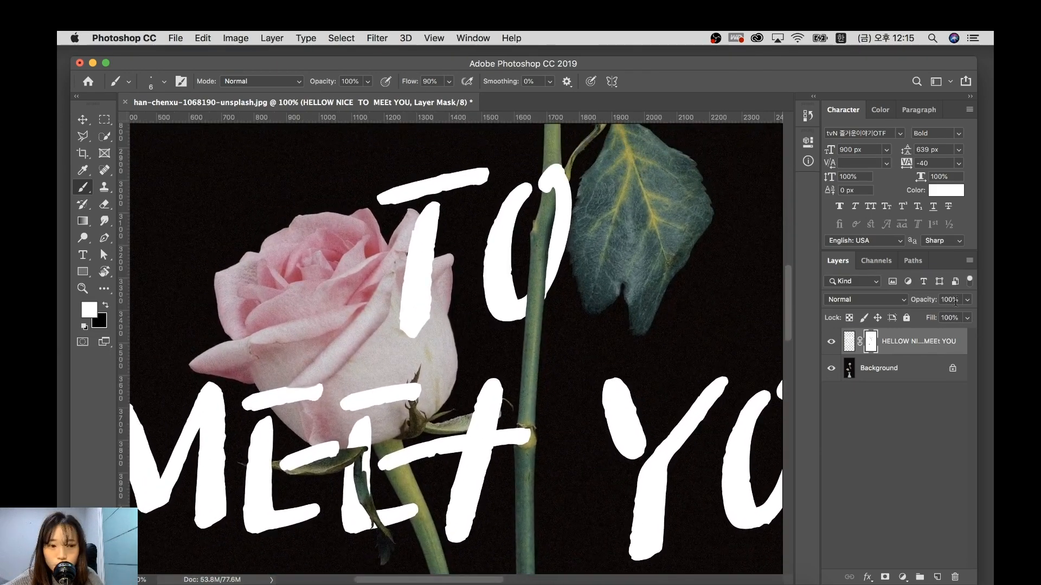
click(956, 302)
text(20)
key(Return)
key(super+plus)
key(super+plus)
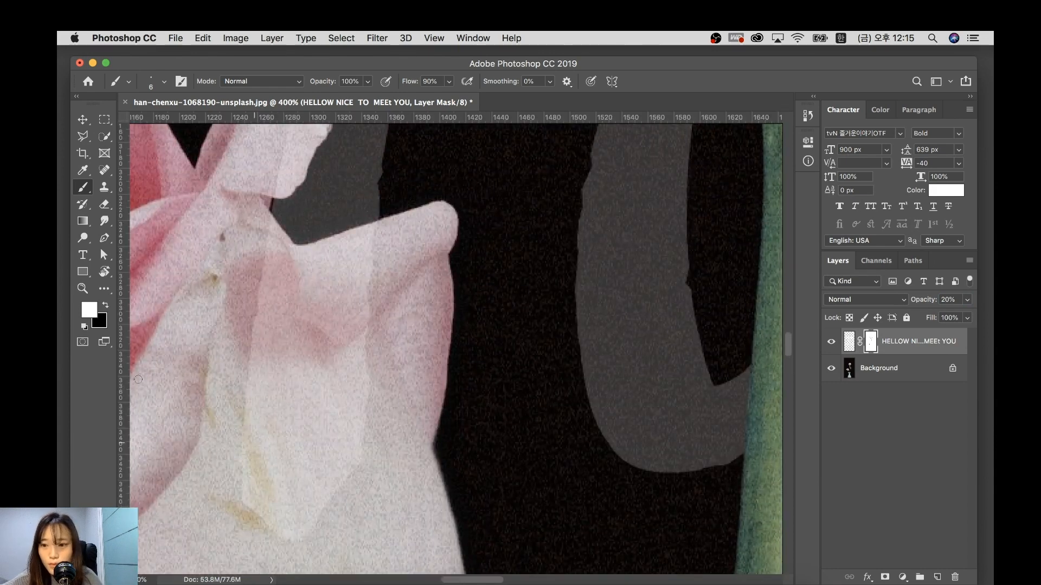
key(x)
key(super+z)
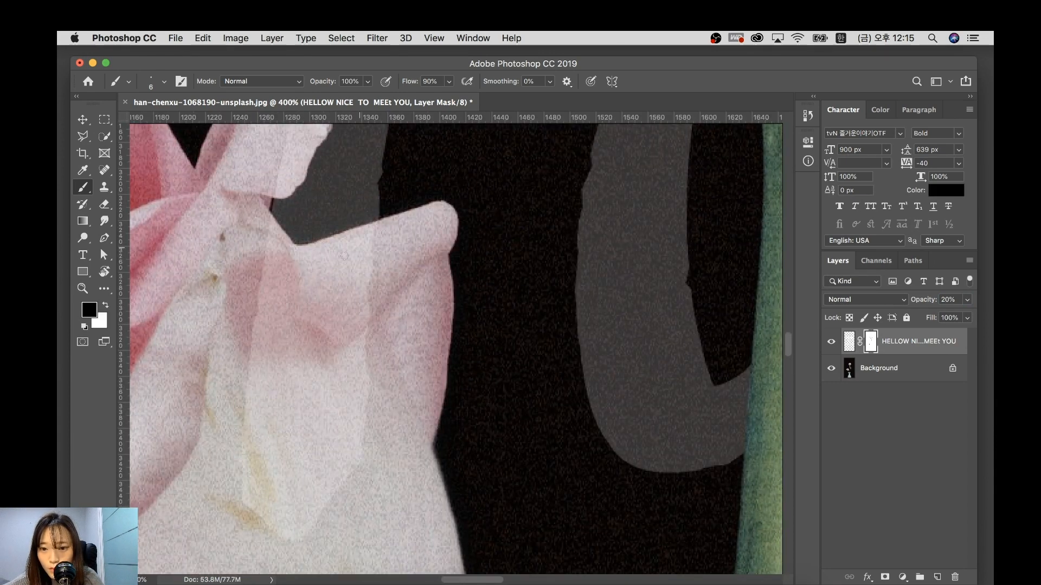
key(bracketright)
key(bracketright)
key(bracketright)
key(bracketright)
key(bracketright)
mouse_move(359, 259)
mouse_down()
mouse_move(360, 312)
mouse_move(315, 309)
mouse_move(391, 230)
mouse_move(311, 255)
mouse_up()
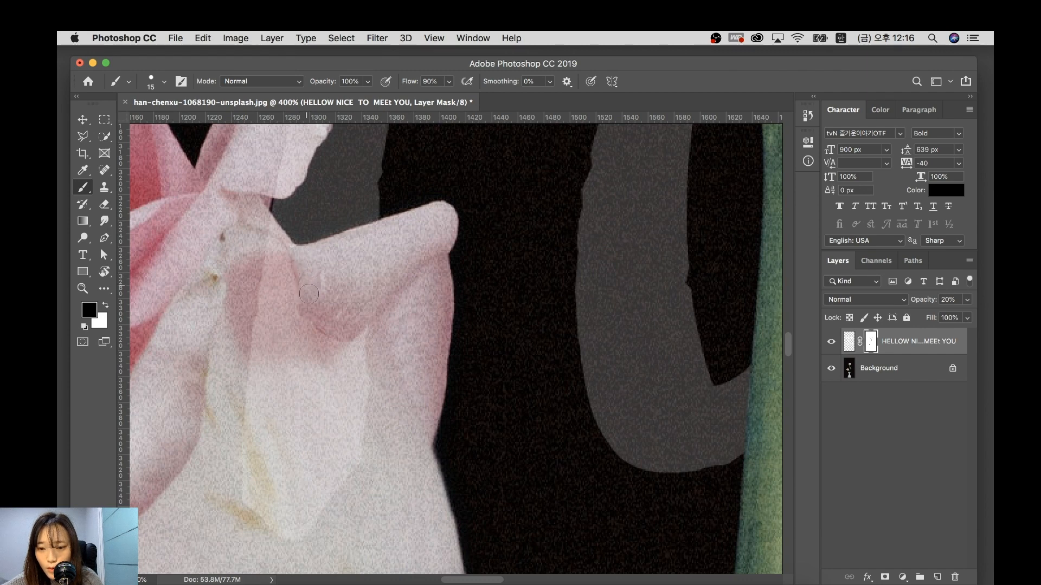
Set the lettering layer's opacity to 100% and mask out the leftover white specks on the folded petal over the T.
text(100)
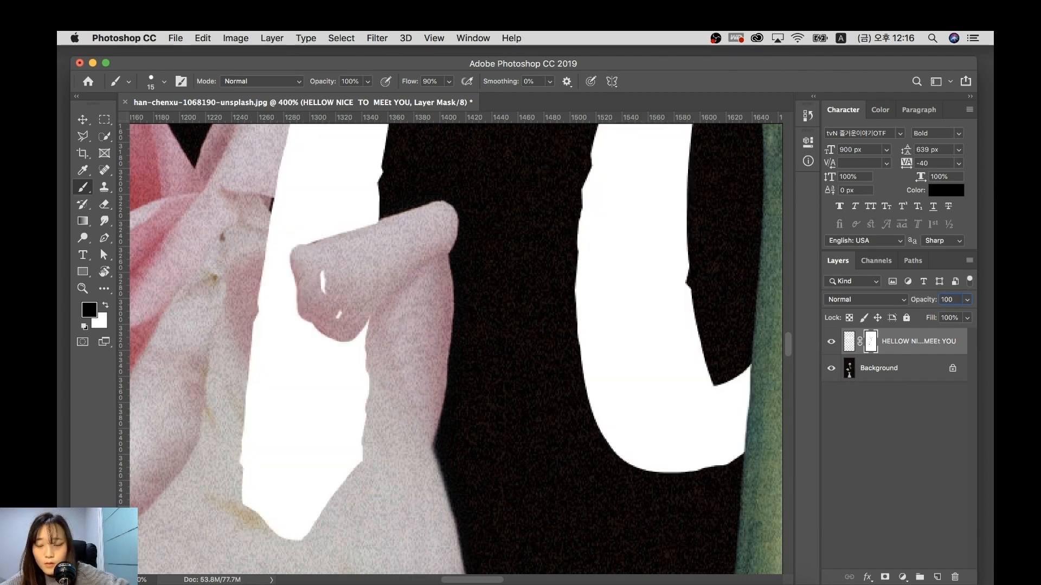
key(Return)
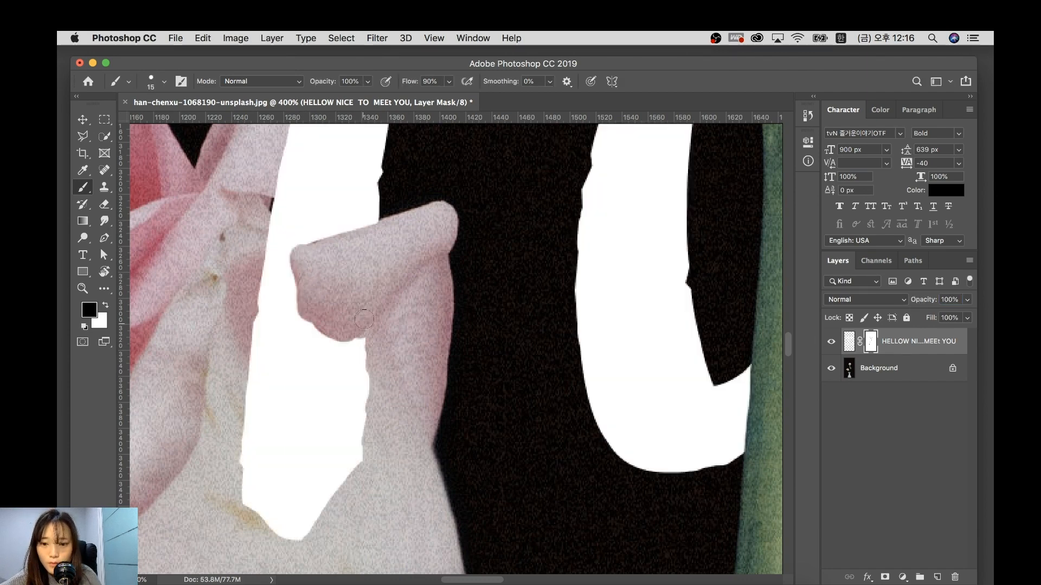
key(super+0)
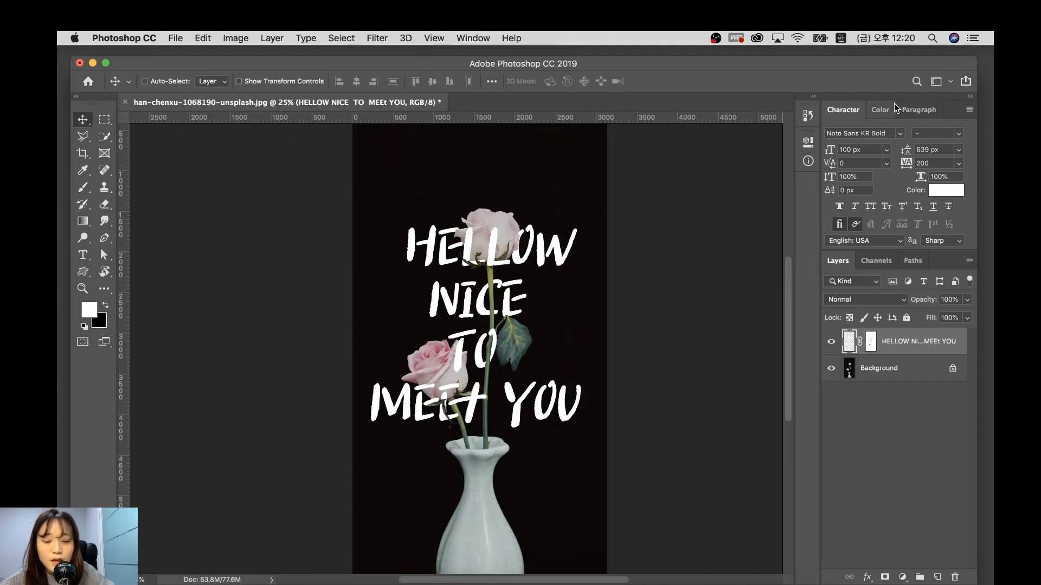
key(super+plus)
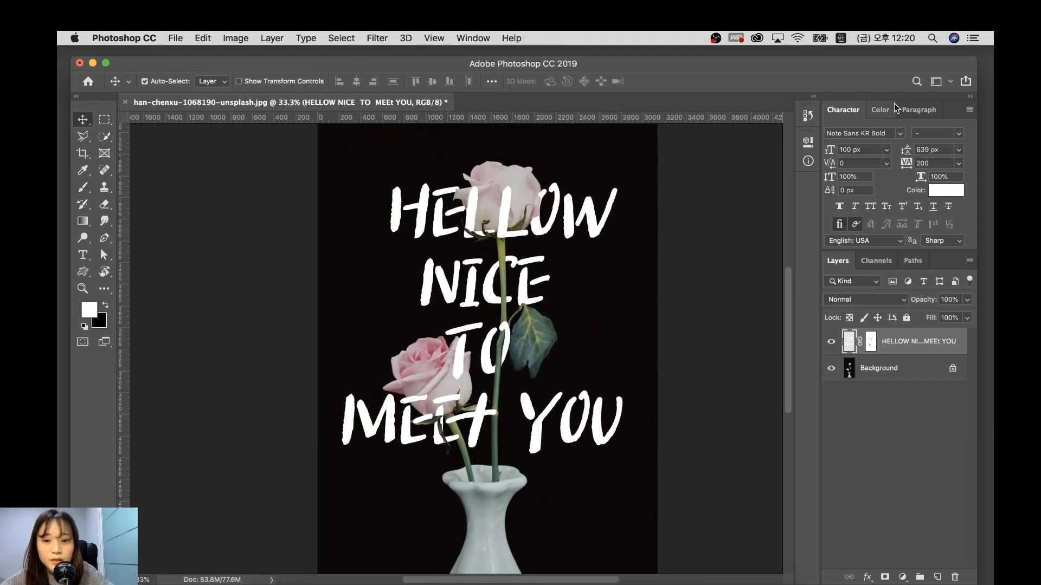
scroll(510, 279, up, 3)
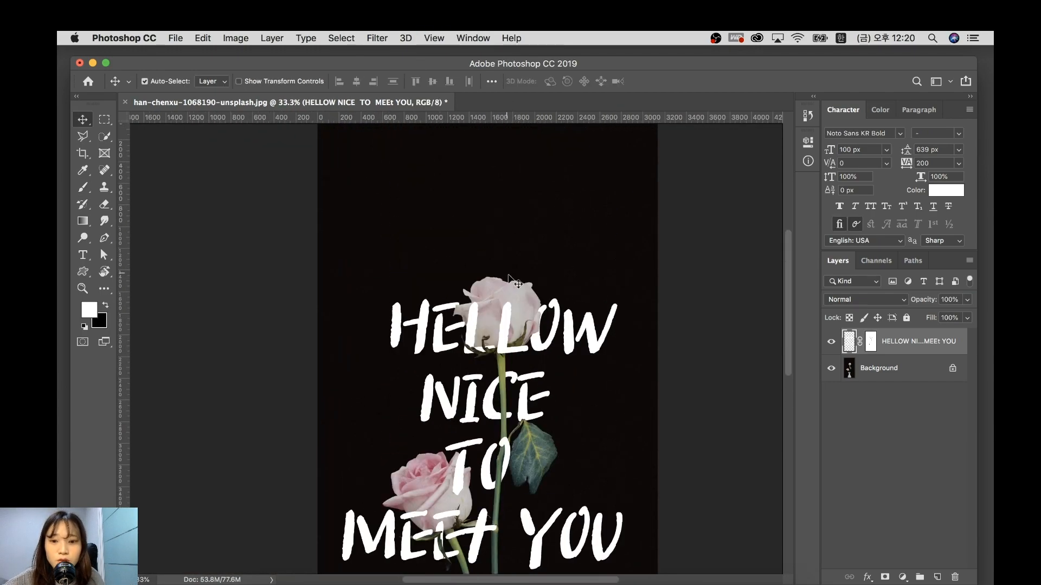
drag(538, 305, 478, 236)
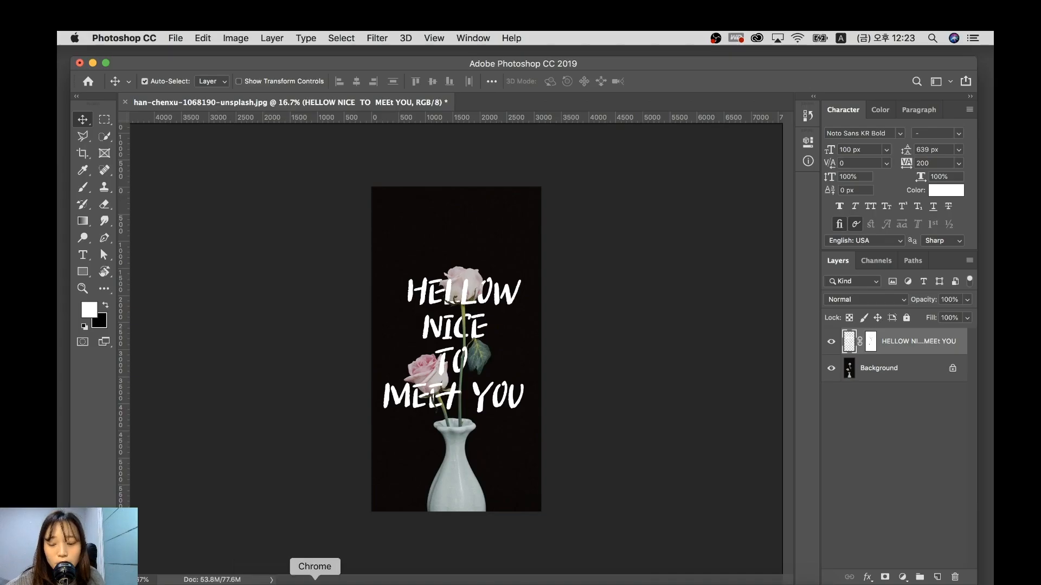
Open the CHABON flower poster from Finder's recent files, examine its white frame around the artwork, and minimise both windows.
click(244, 582)
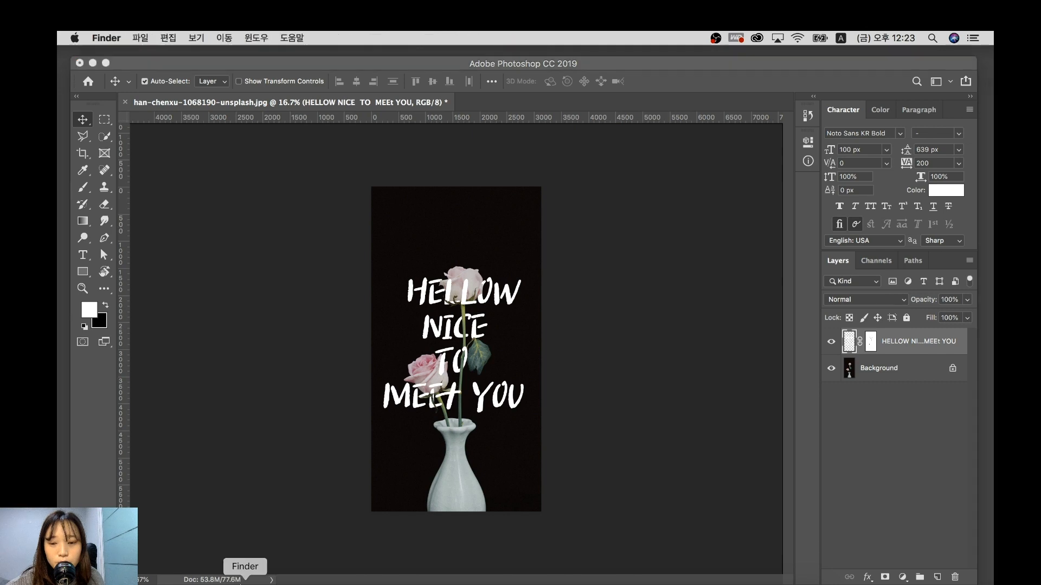
double_click(607, 201)
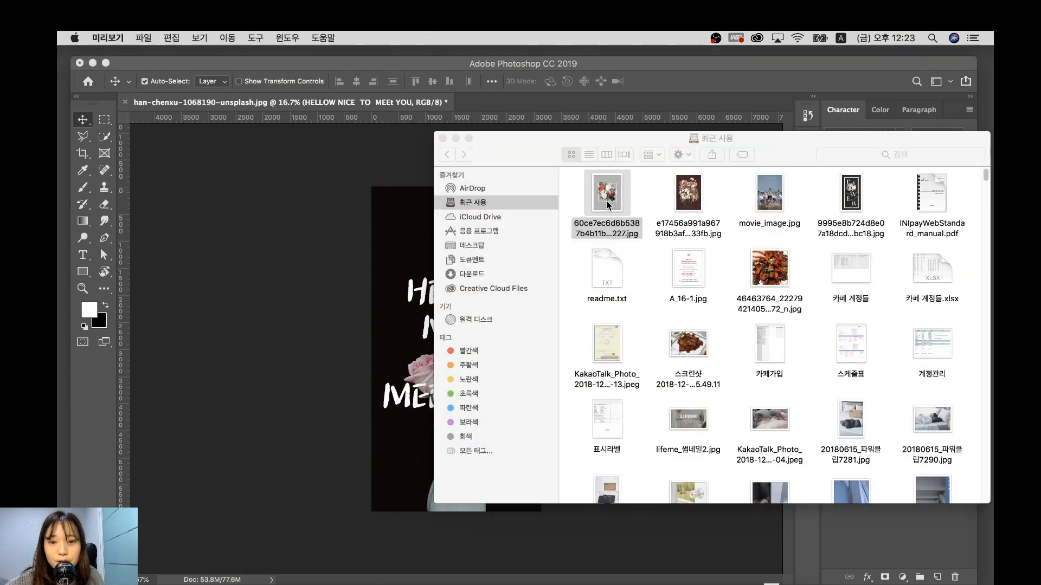
click(578, 136)
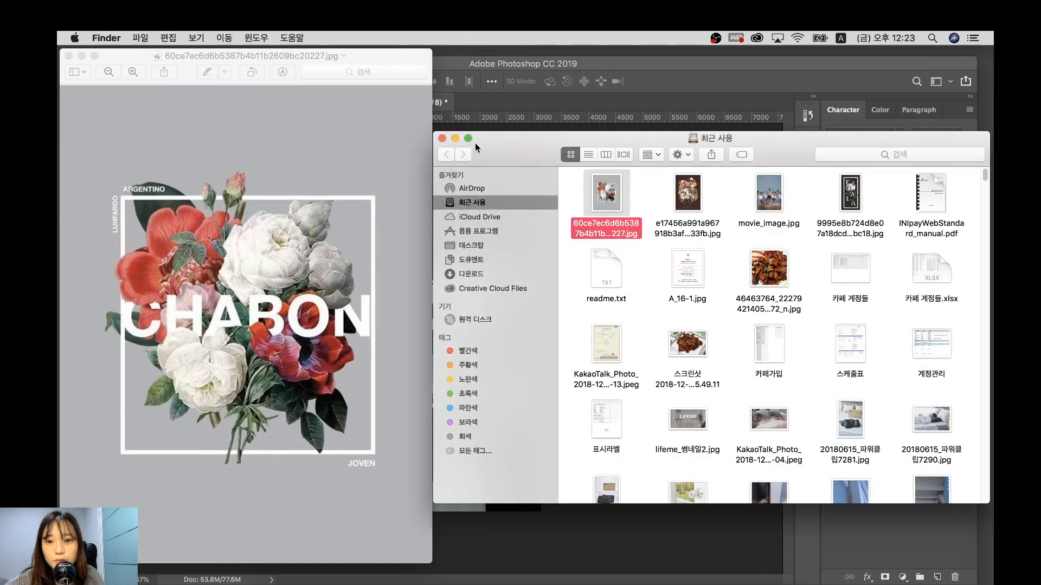
click(455, 138)
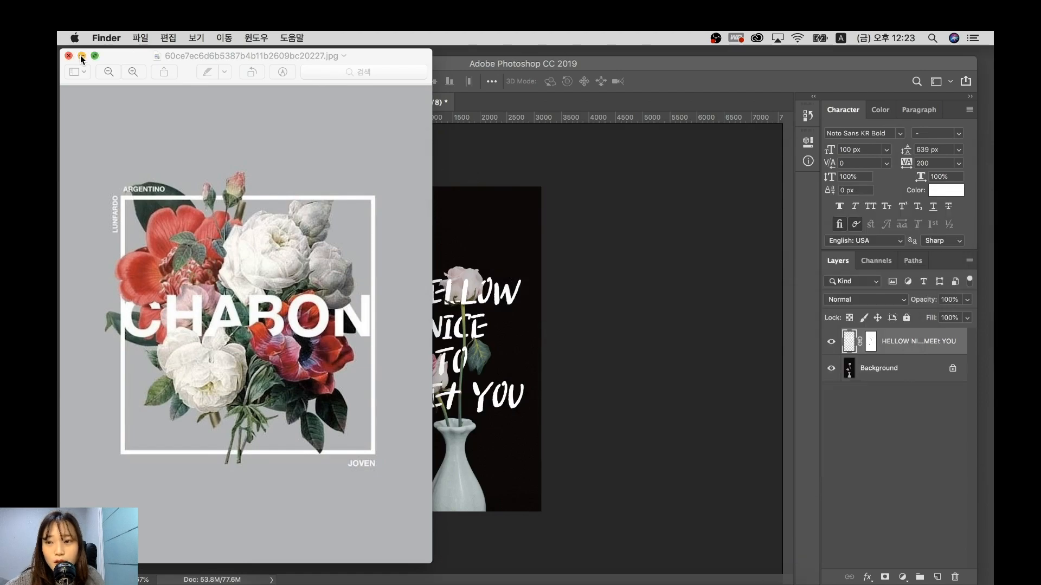
click(80, 55)
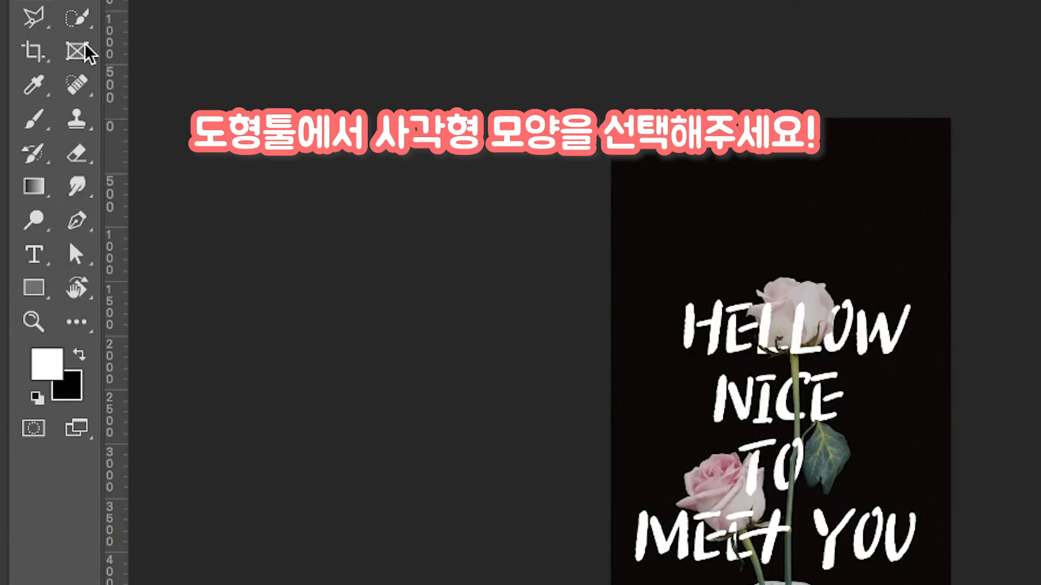
Choose the Rectangle shape tool and set its stroke colour to white.
click(35, 290)
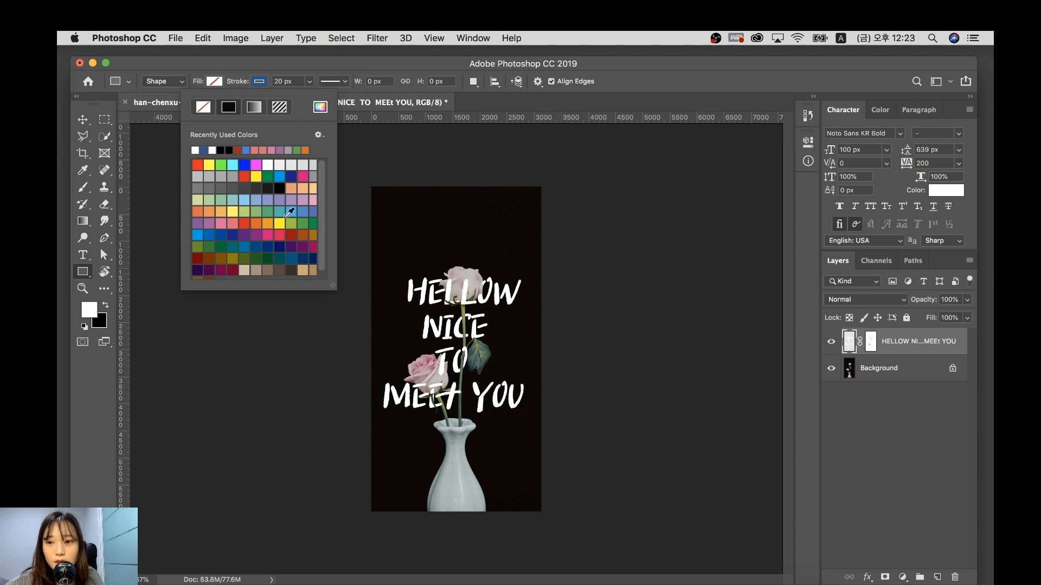
click(319, 107)
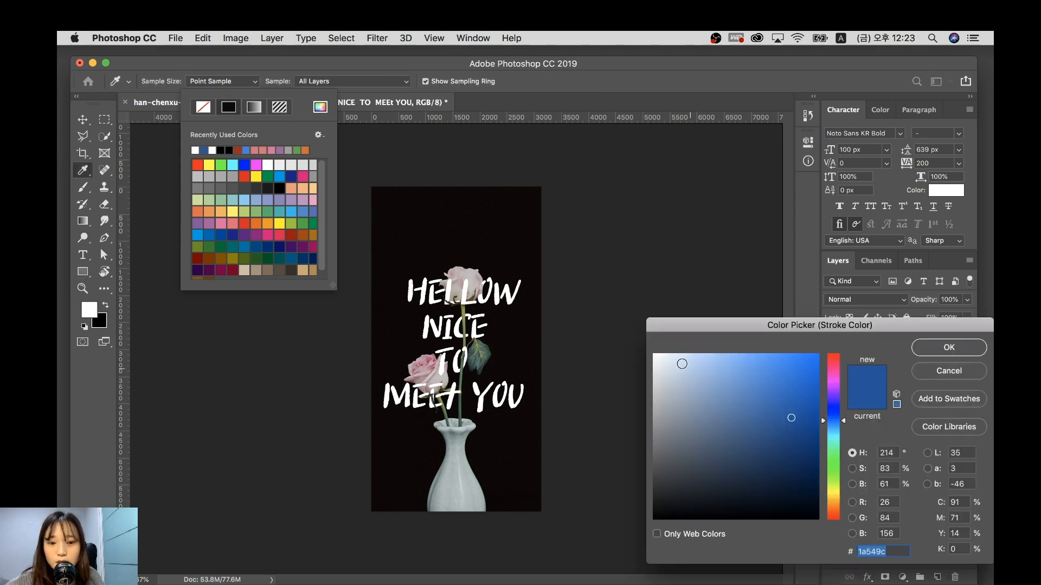
drag(682, 363, 655, 355)
click(944, 348)
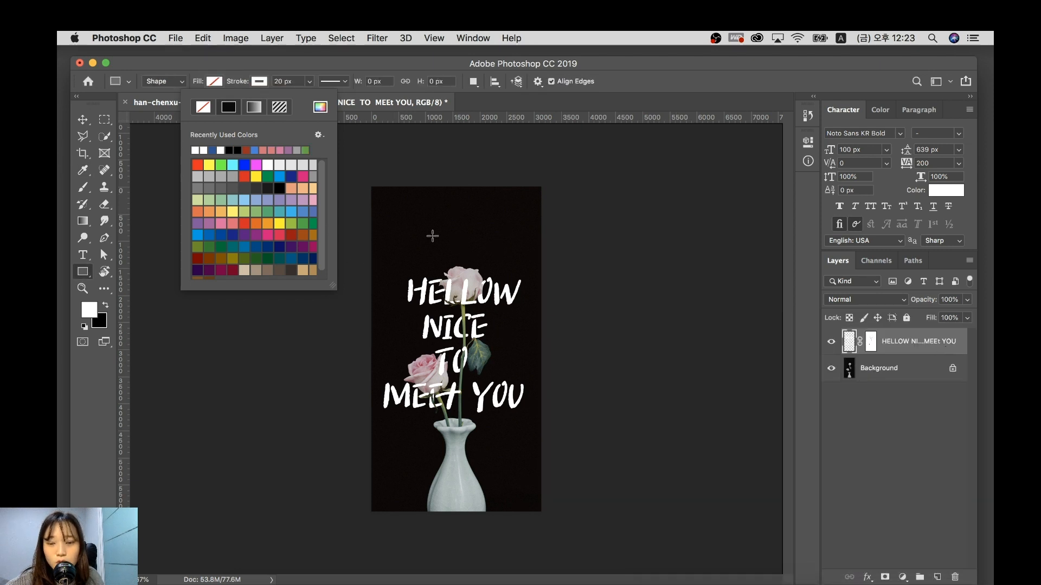
click(497, 111)
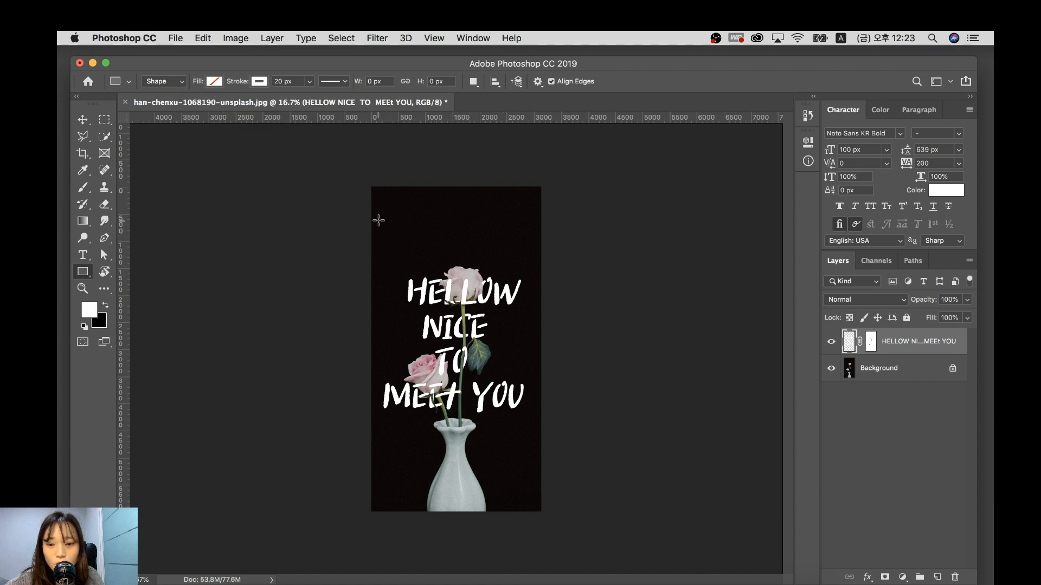
Draw a frame about 2894 by 5204 px around the lettering and vase, and set its stroke width to 25 px.
drag(378, 220, 535, 502)
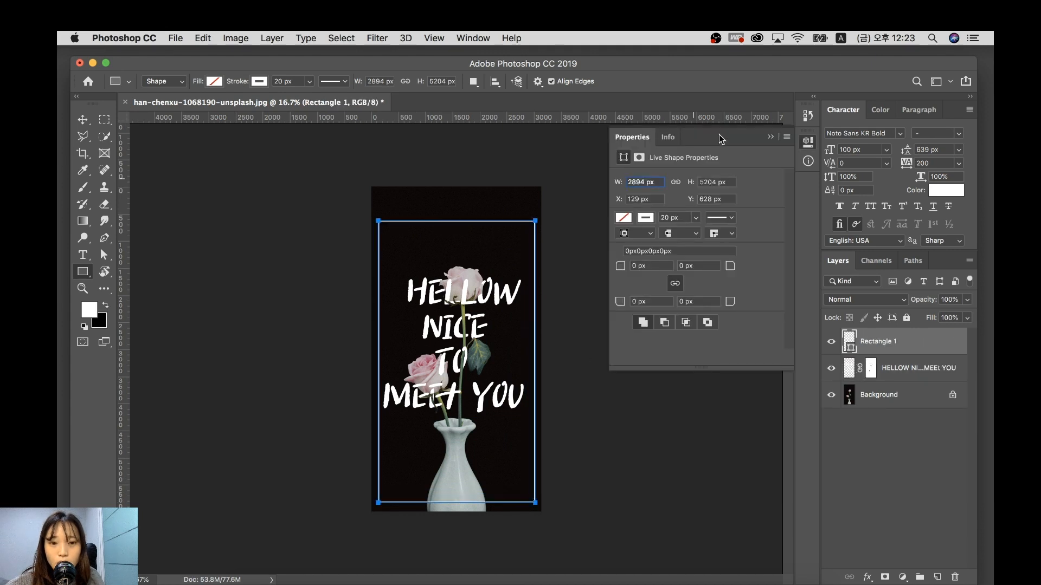
click(675, 219)
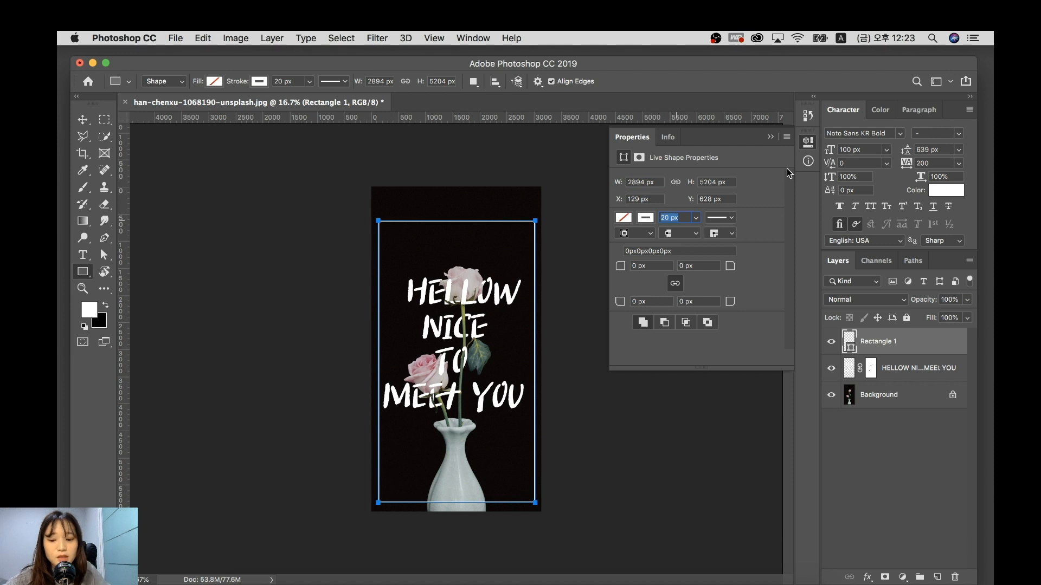
text(25)
key(Return)
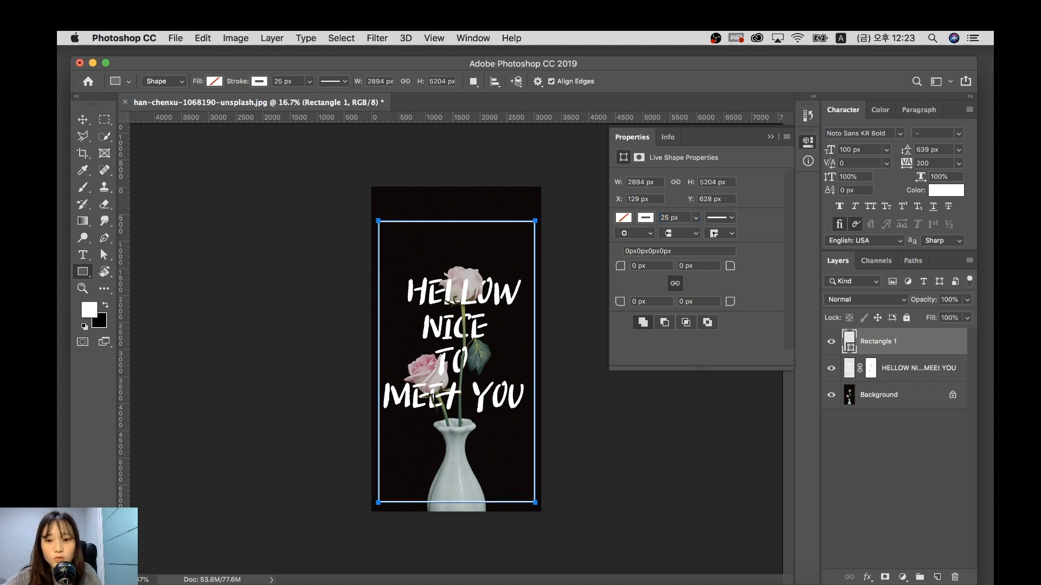
click(770, 137)
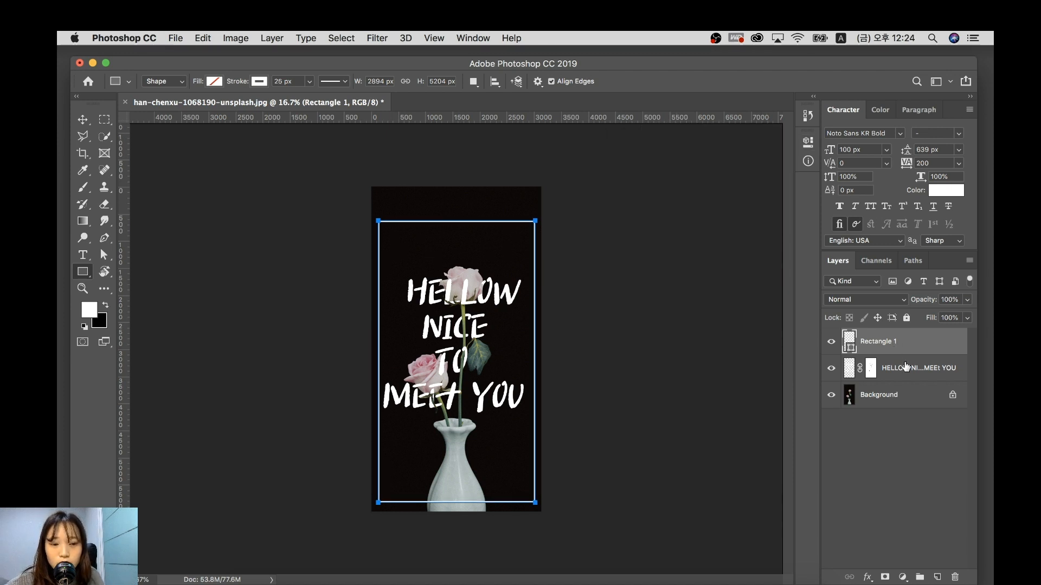
Check the frame's side margins and centre the rectangle horizontally on the Background.
key(super+equal)
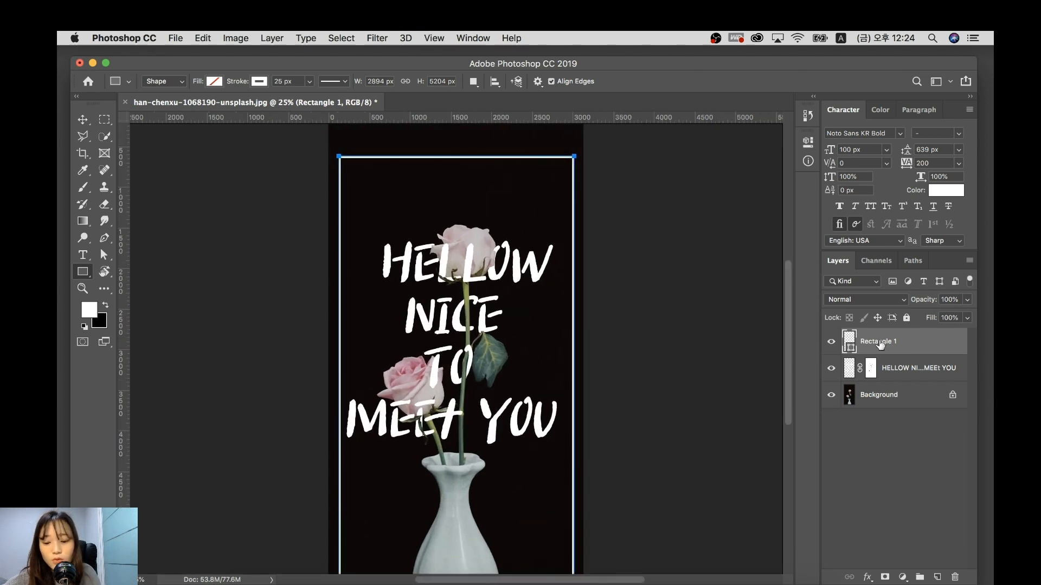
key(v)
scroll(579, 335, down, 2)
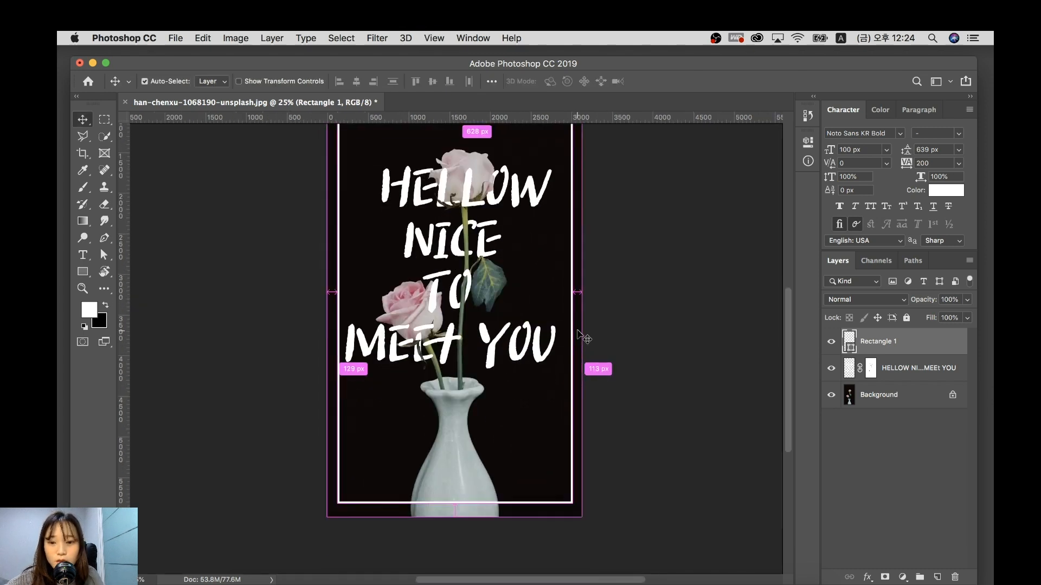
scroll(551, 409, up, 3)
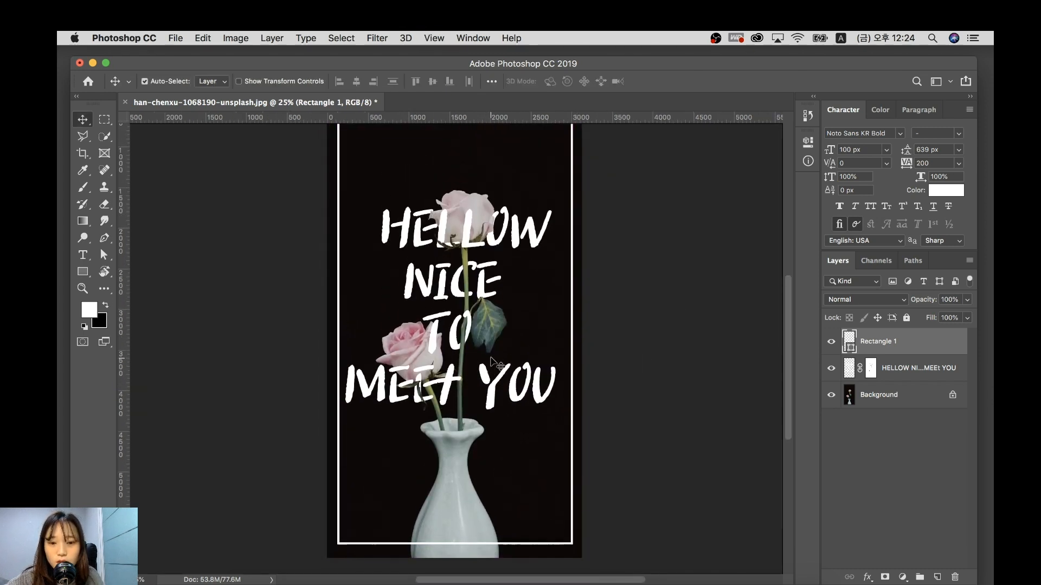
scroll(504, 345, up, 3)
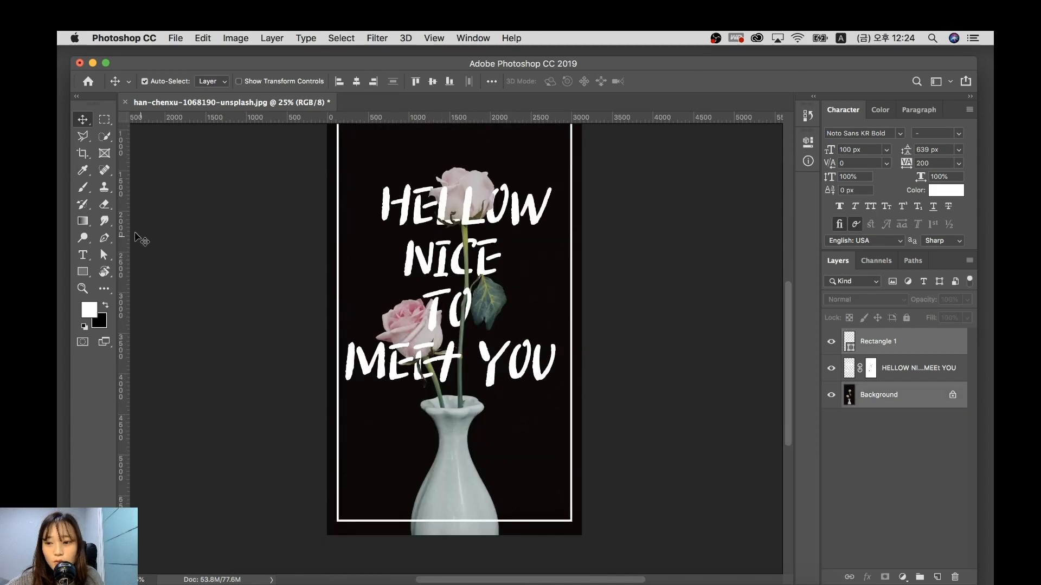
Choose the Horizontal Type tool and add a new layer above the Rectangle 1 layer.
click(80, 255)
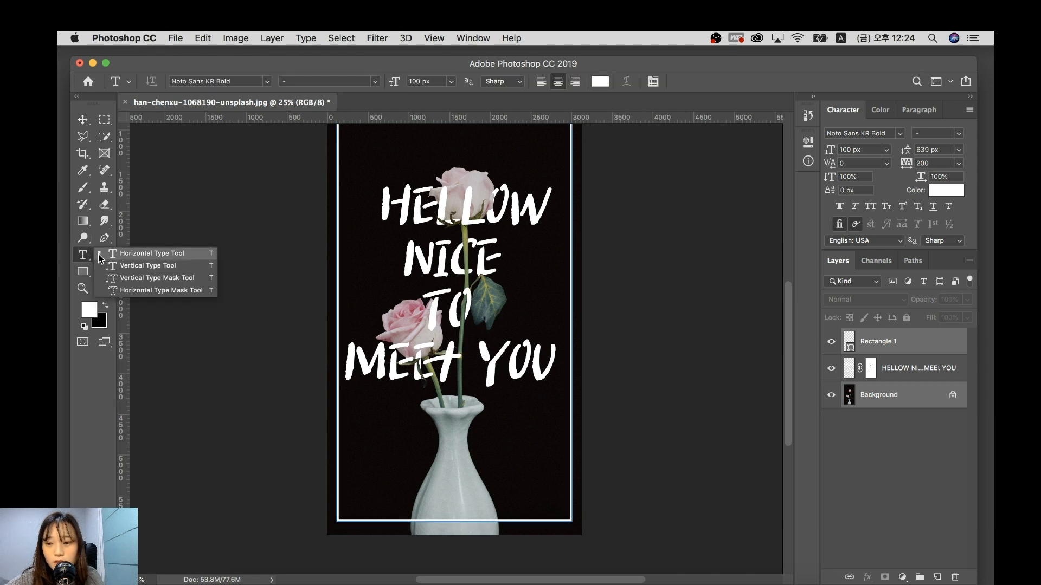
click(129, 256)
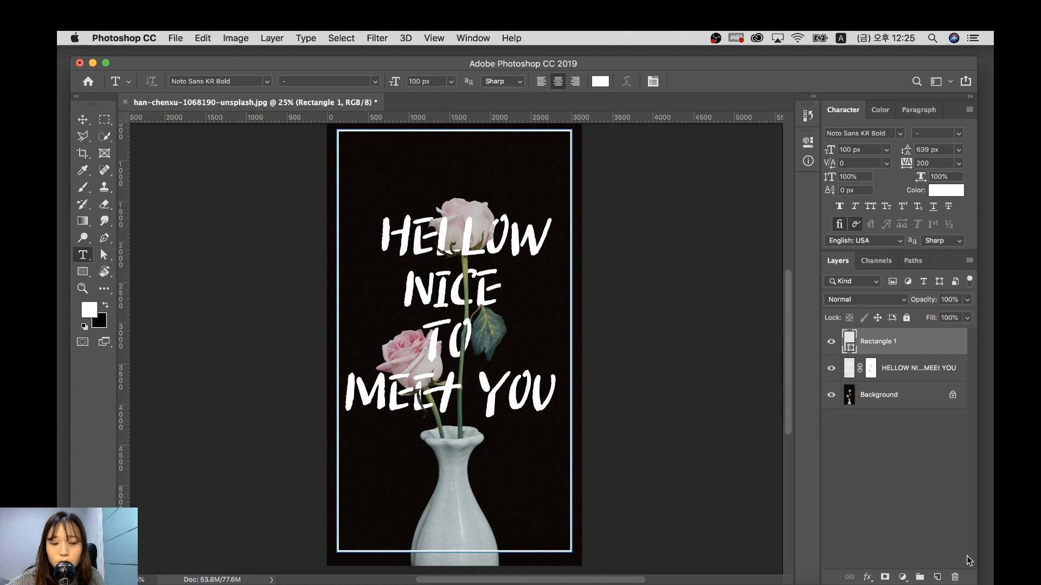
click(937, 577)
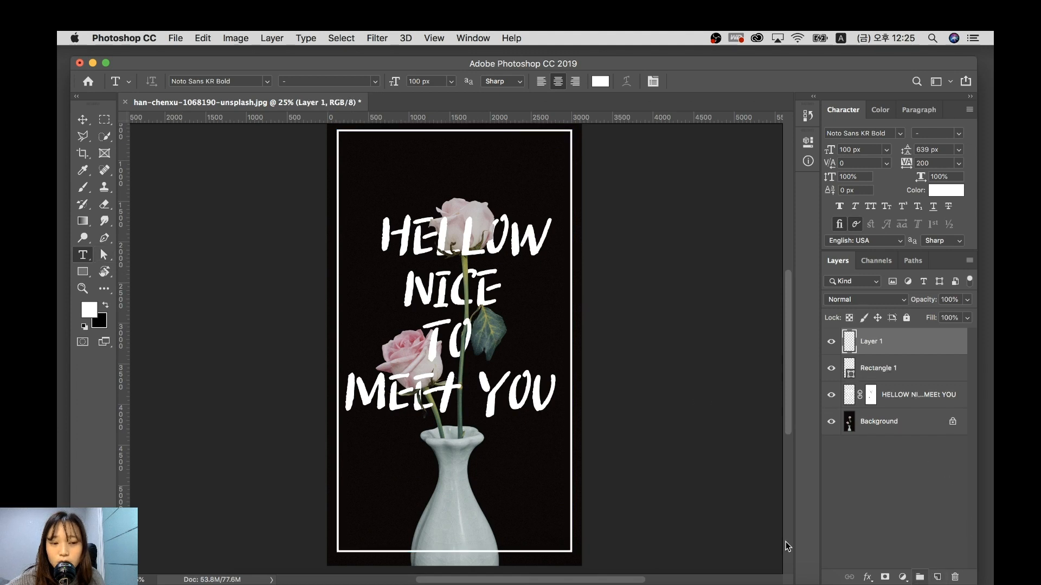
Add the Korean text line "디자이너 도비 마스터" in the dark area beside the vase, using the Korean input language.
click(402, 504)
scroll(549, 334, down, 3)
text(ehql)
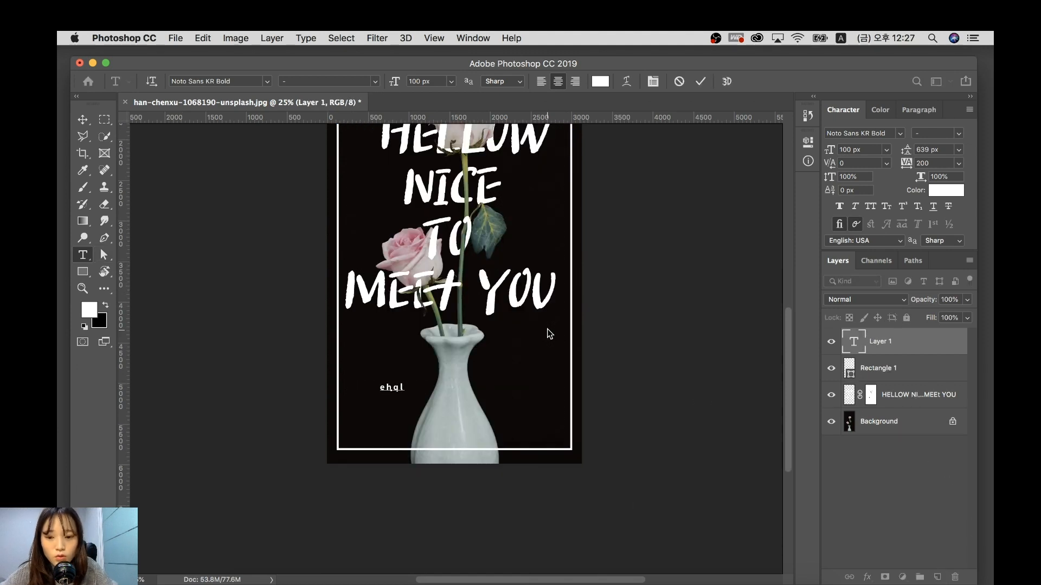
key(BackSpace)
key(BackSpace)
key(BackSpace)
key(BackSpace)
key(ctrl+space)
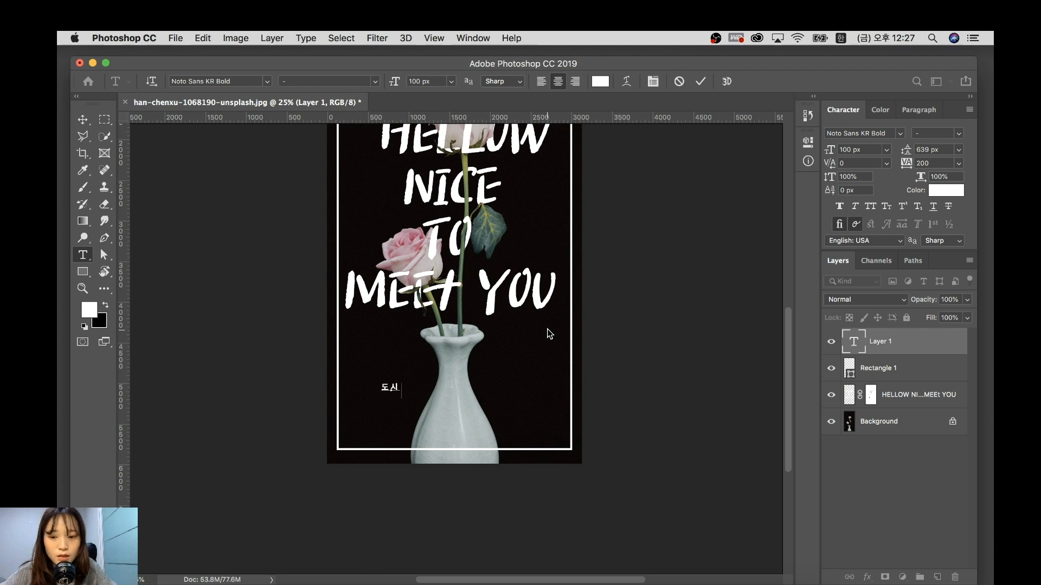
text(ㄷㅣ자이너 도비 ㅁ)
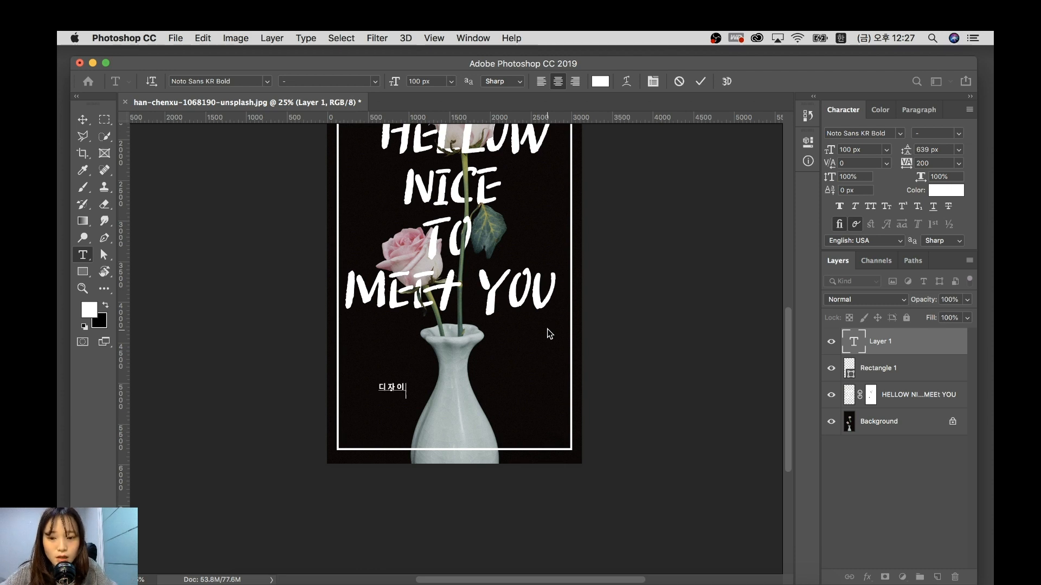
text(ㅏ)
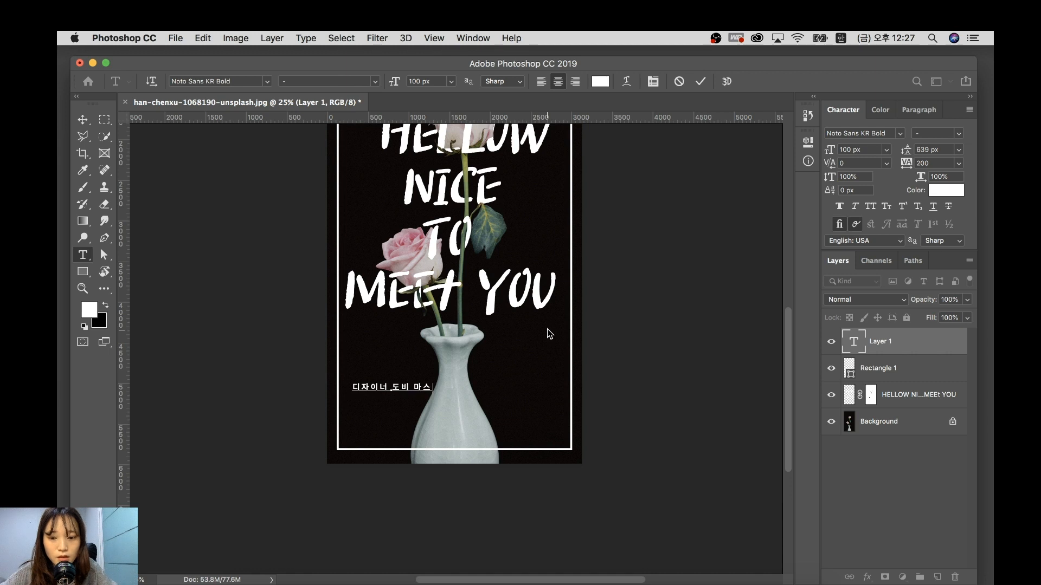
text(터)
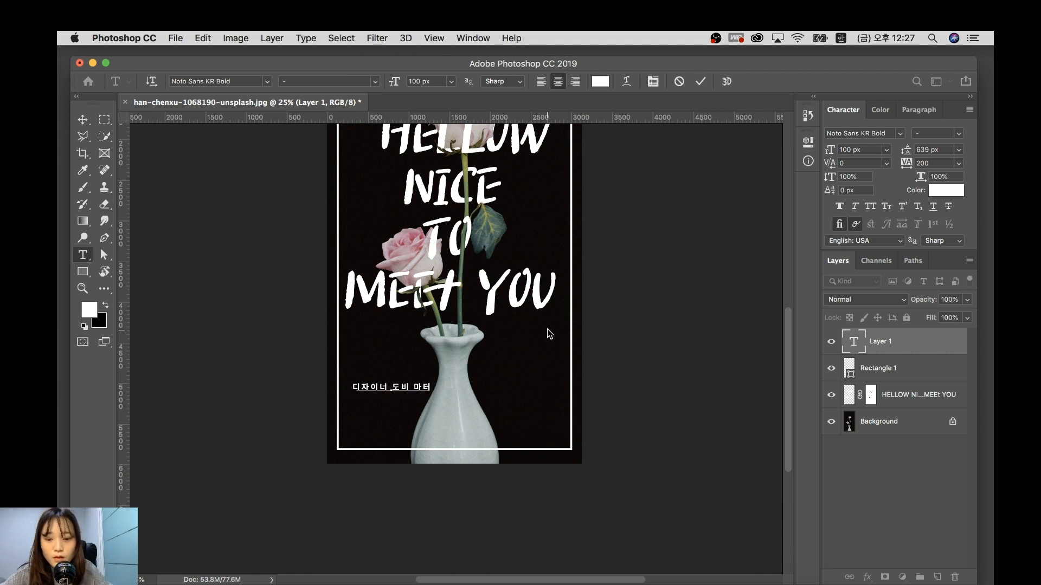
key(BackSpace)
text(ㅅ)
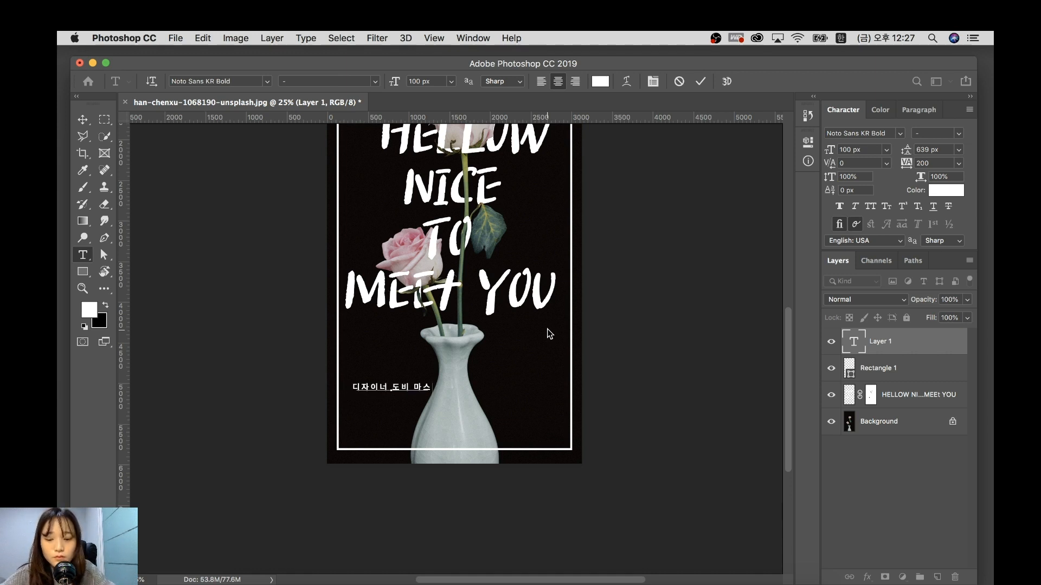
text(터)
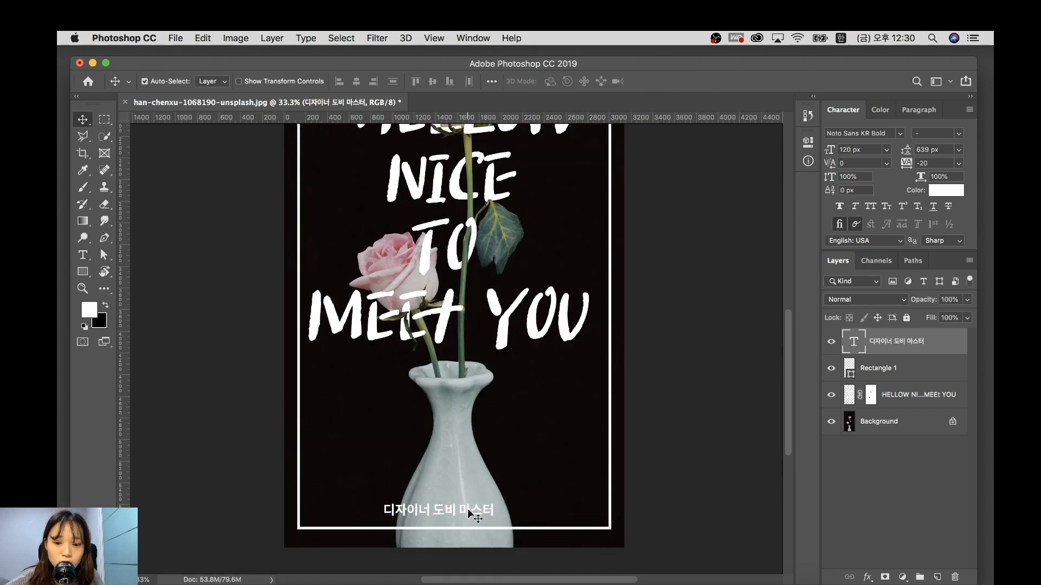
Move the small Korean text line into the lower-right corner of the white frame.
drag(473, 519, 579, 512)
key(super+minus)
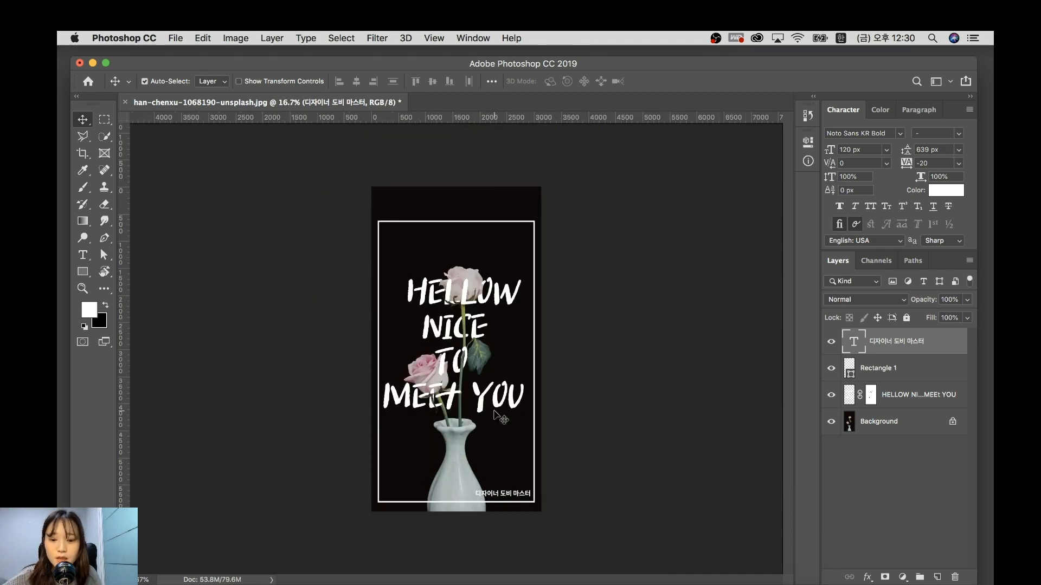
Examine the overlaps between the lettering and the roses up close, and review the overall poster composition.
key(super+plus)
key(super+plus)
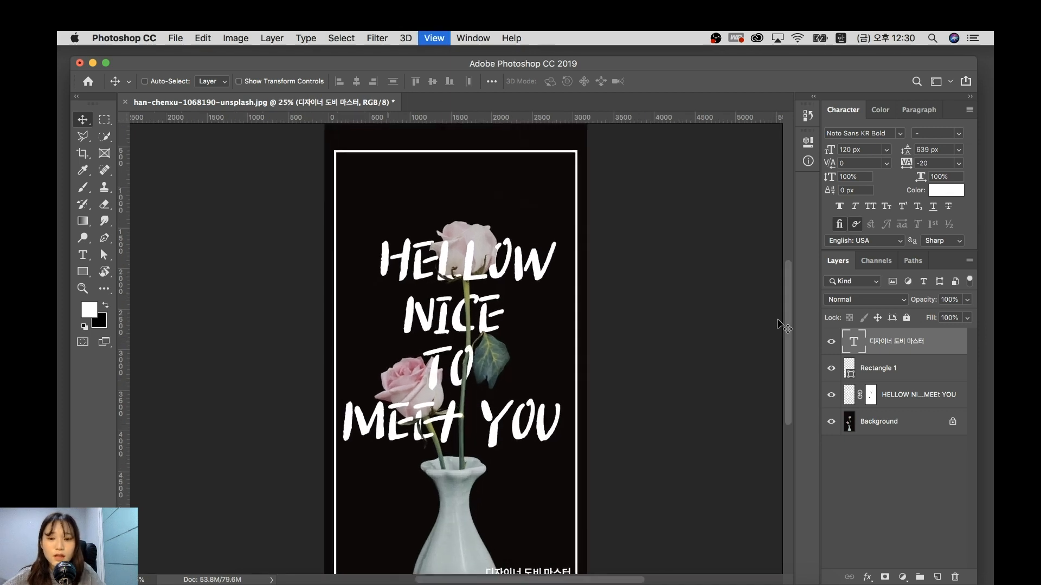
drag(400, 329, 409, 279)
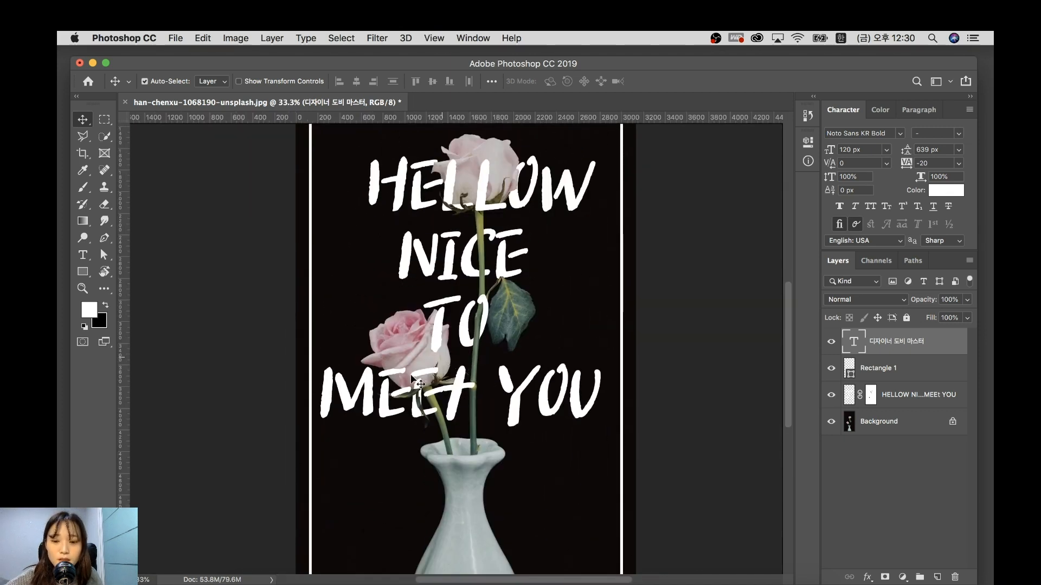
key(super+plus)
key(super+plus)
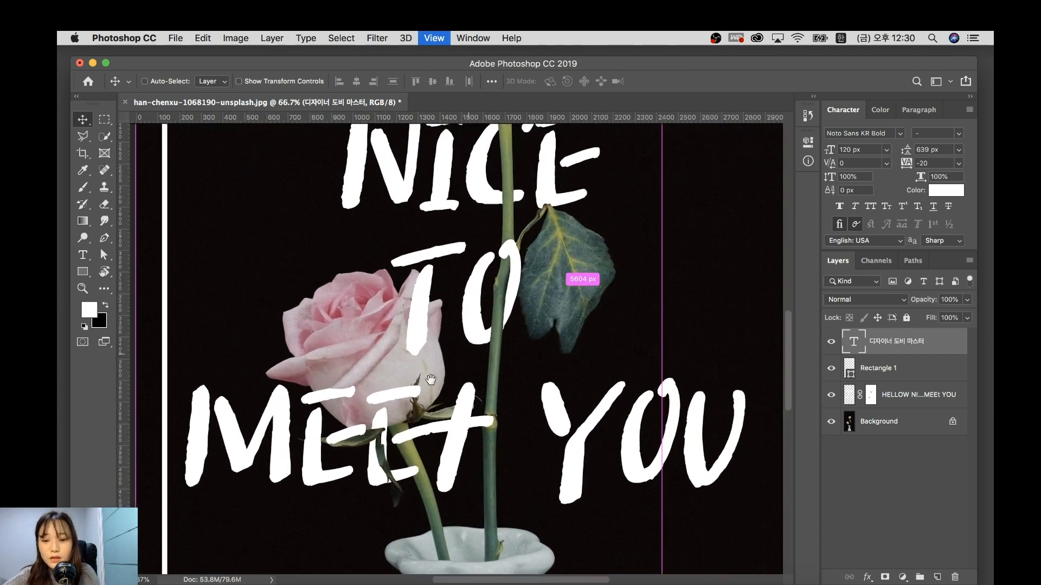
mouse_move(450, 344)
mouse_down()
mouse_move(485, 305)
mouse_move(466, 342)
mouse_up()
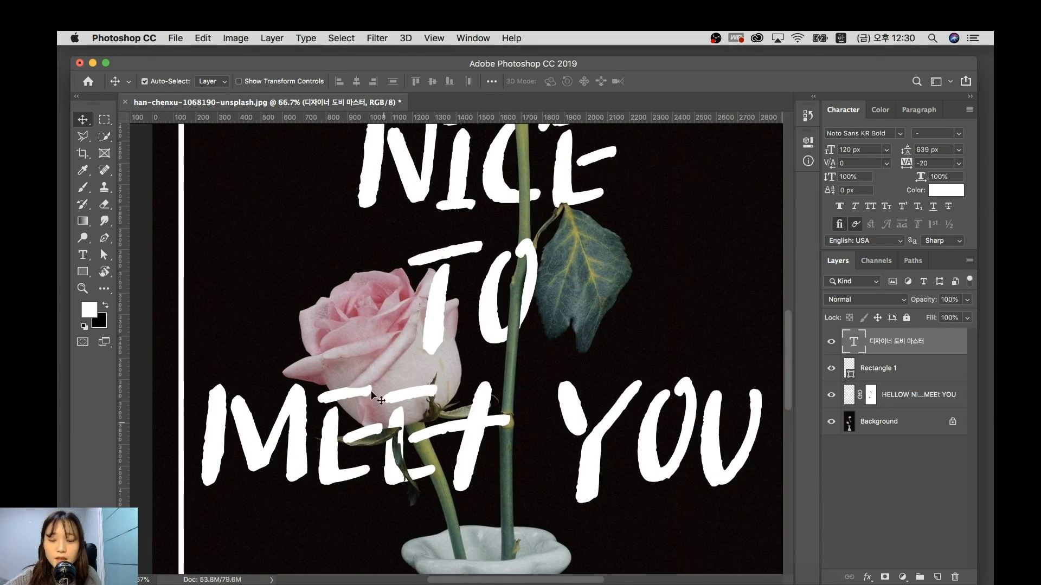
drag(412, 332, 400, 420)
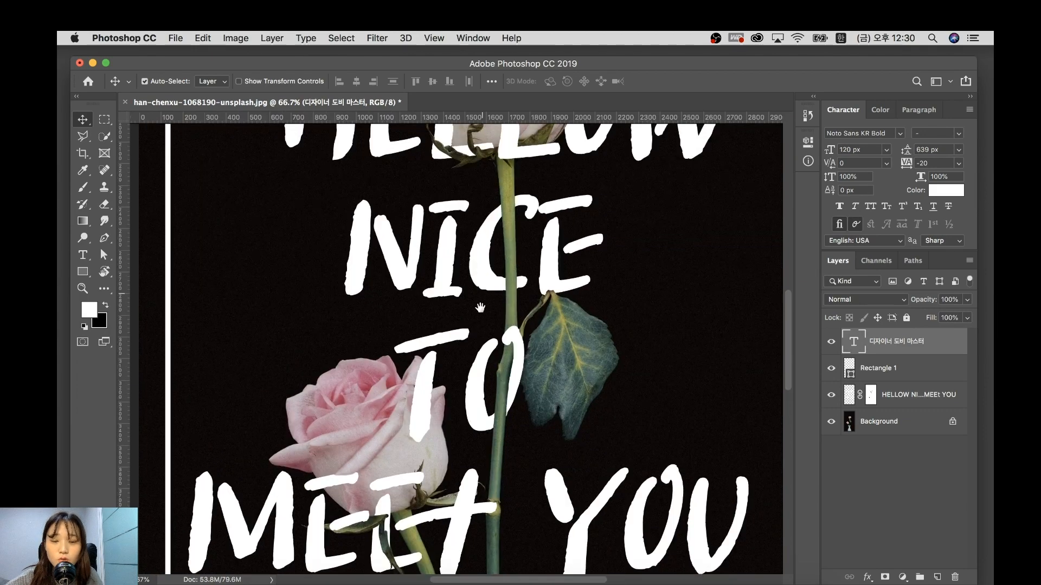
drag(487, 267, 476, 377)
key(super+r)
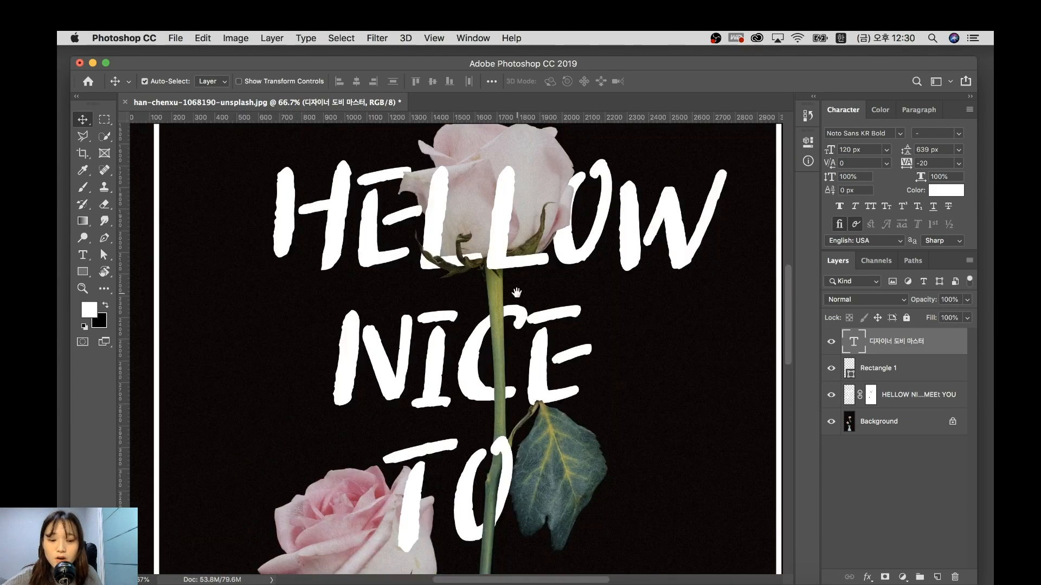
key(super+minus)
key(super+minus)
key(super+minus)
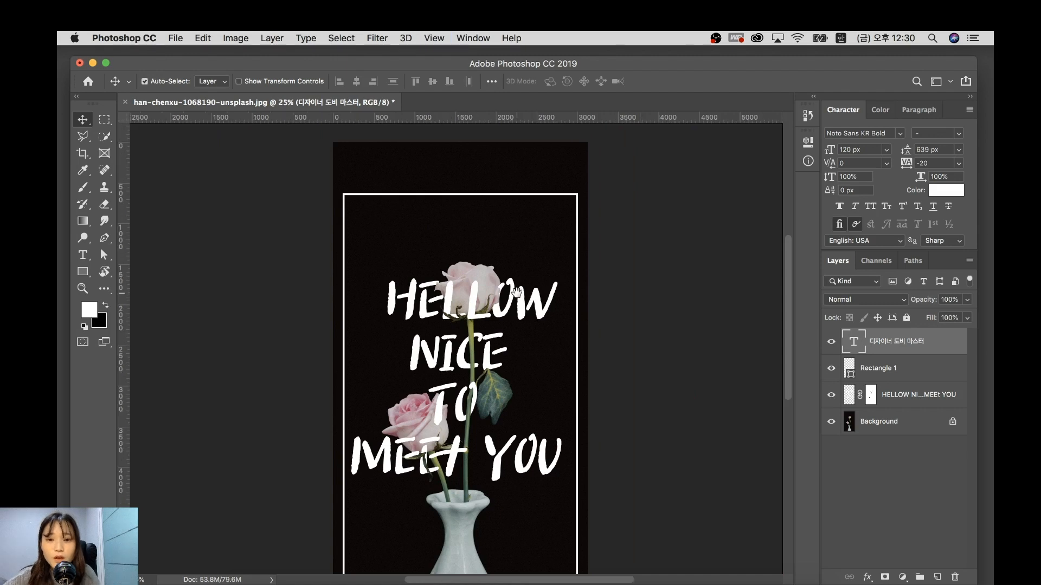
key(super+r)
drag(519, 255, 515, 191)
key(super+r)
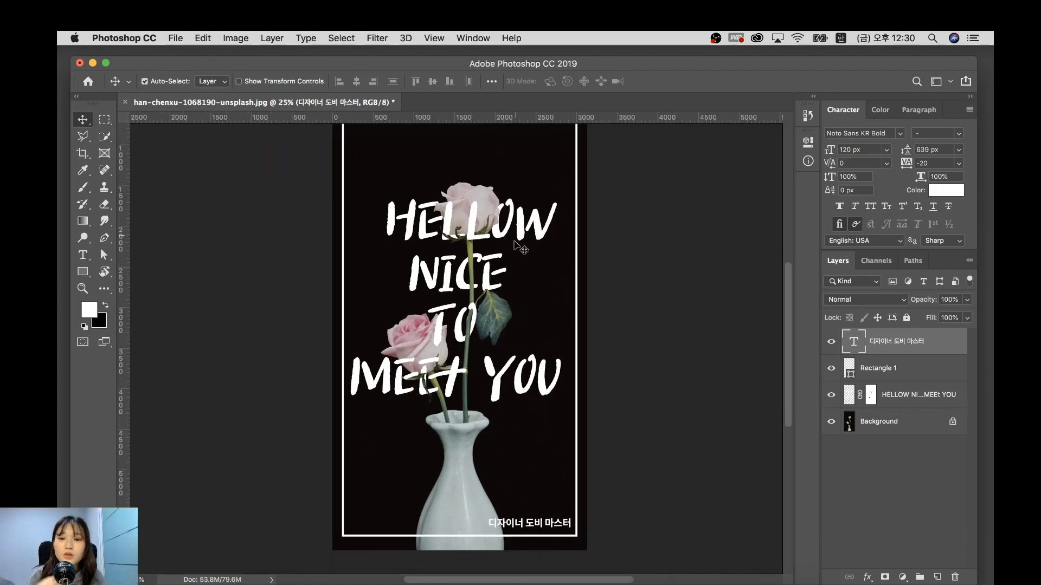